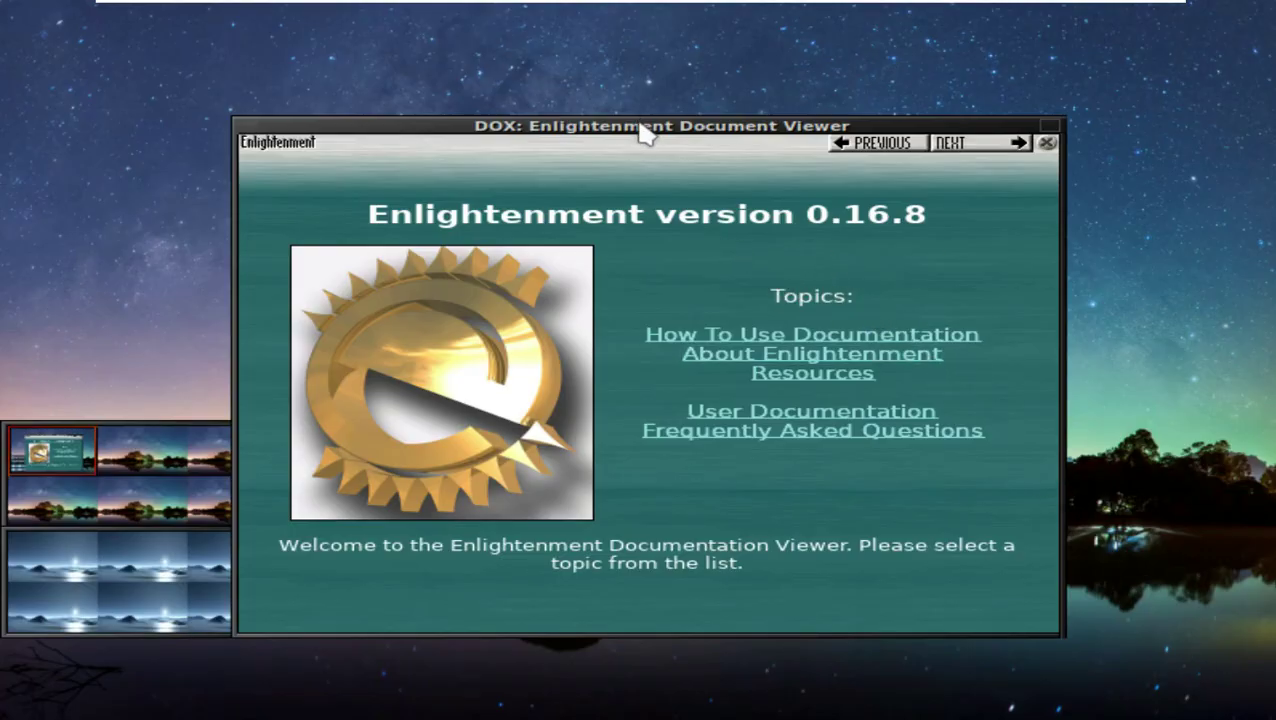
# Step: Nudge the DOX documentation viewer window slightly up and to the right
pyautogui.moveTo(643, 130)
pyautogui.mouseDown()
pyautogui.moveTo(689, 85)
pyautogui.moveTo(651, 111)
pyautogui.mouseUp()
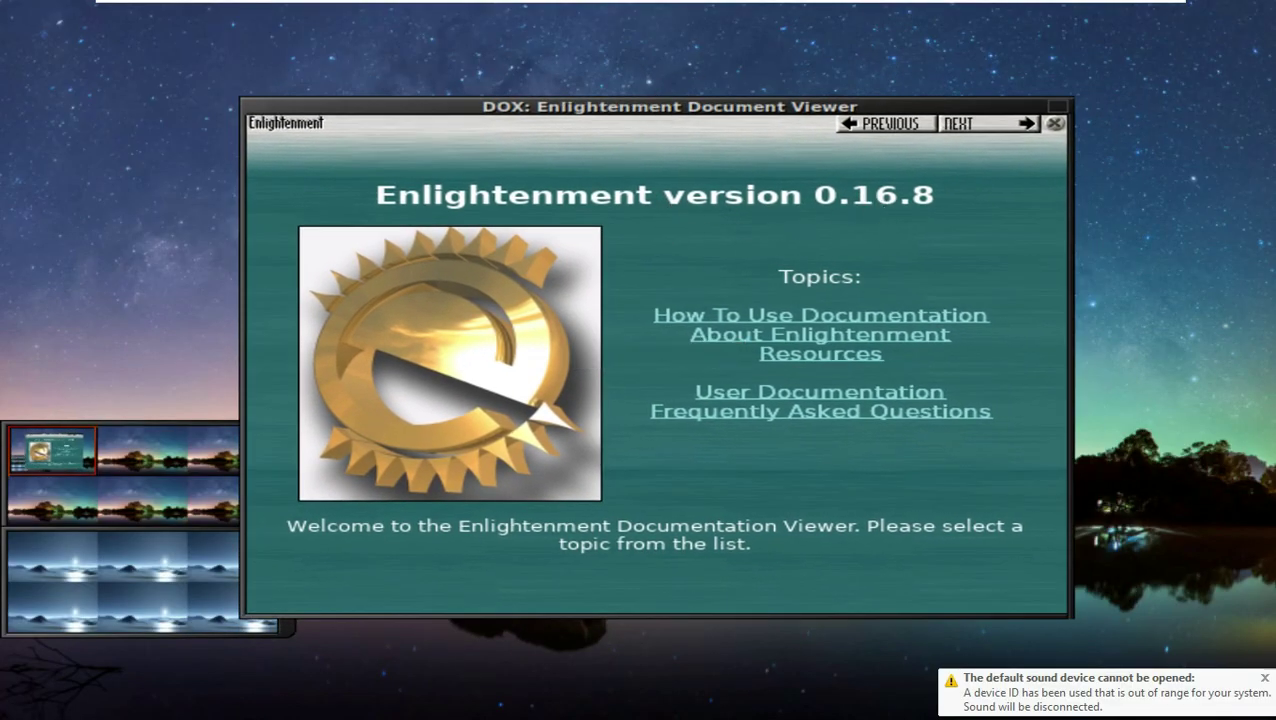
# Step: Page through the Documentation Index, Basic Intro, menus and mouse configuration pages
pyautogui.click(956, 130)
pyautogui.click(965, 105)
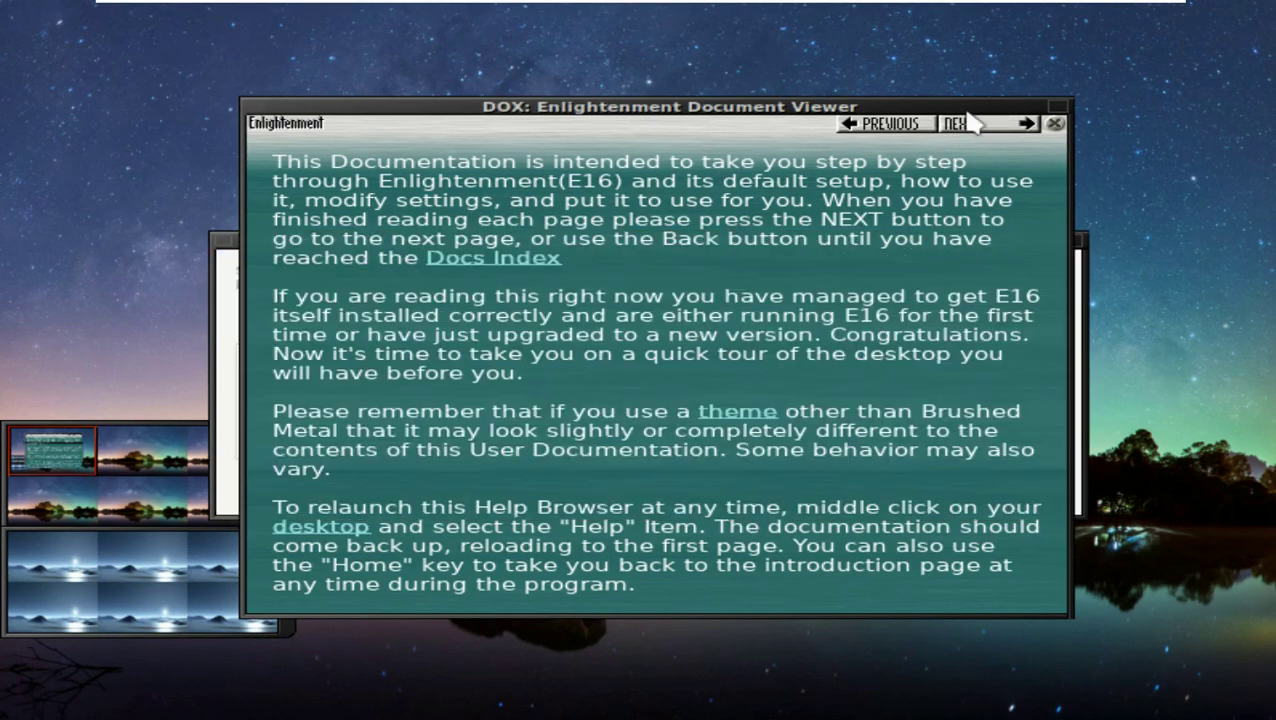
pyautogui.click(962, 125)
pyautogui.click(962, 125)
pyautogui.click(962, 125)
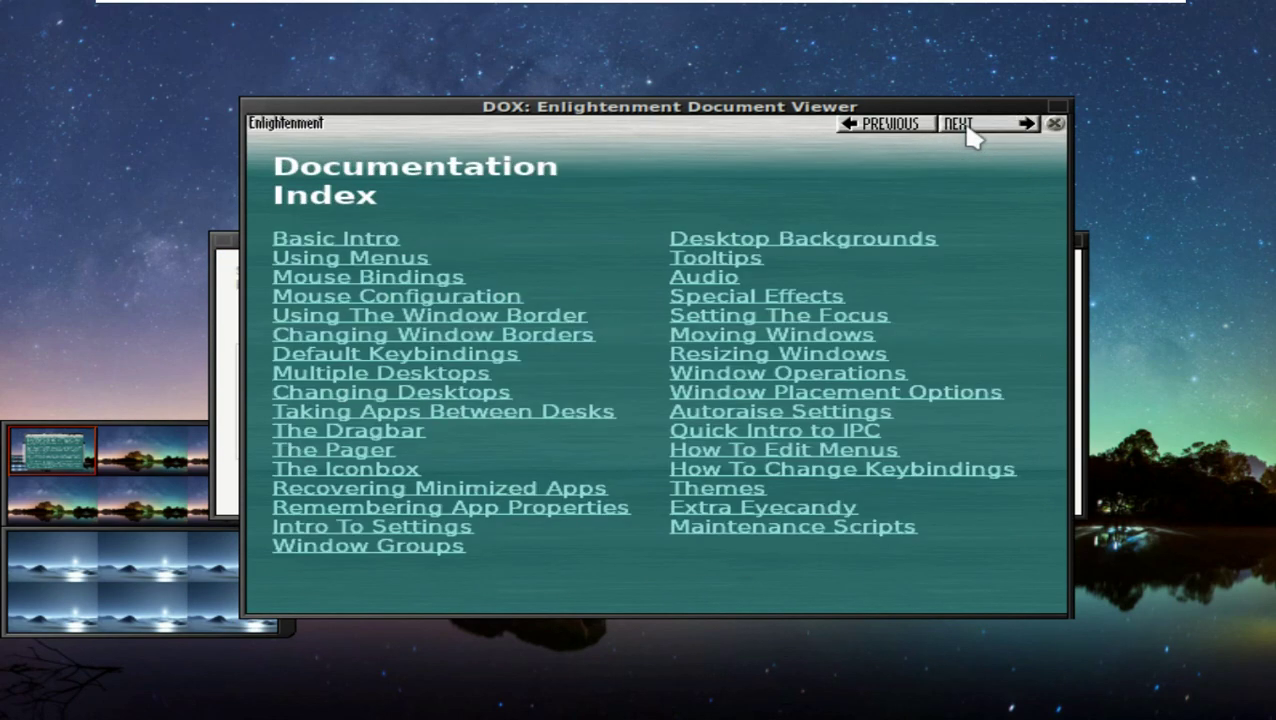
pyautogui.click(960, 125)
pyautogui.click(966, 128)
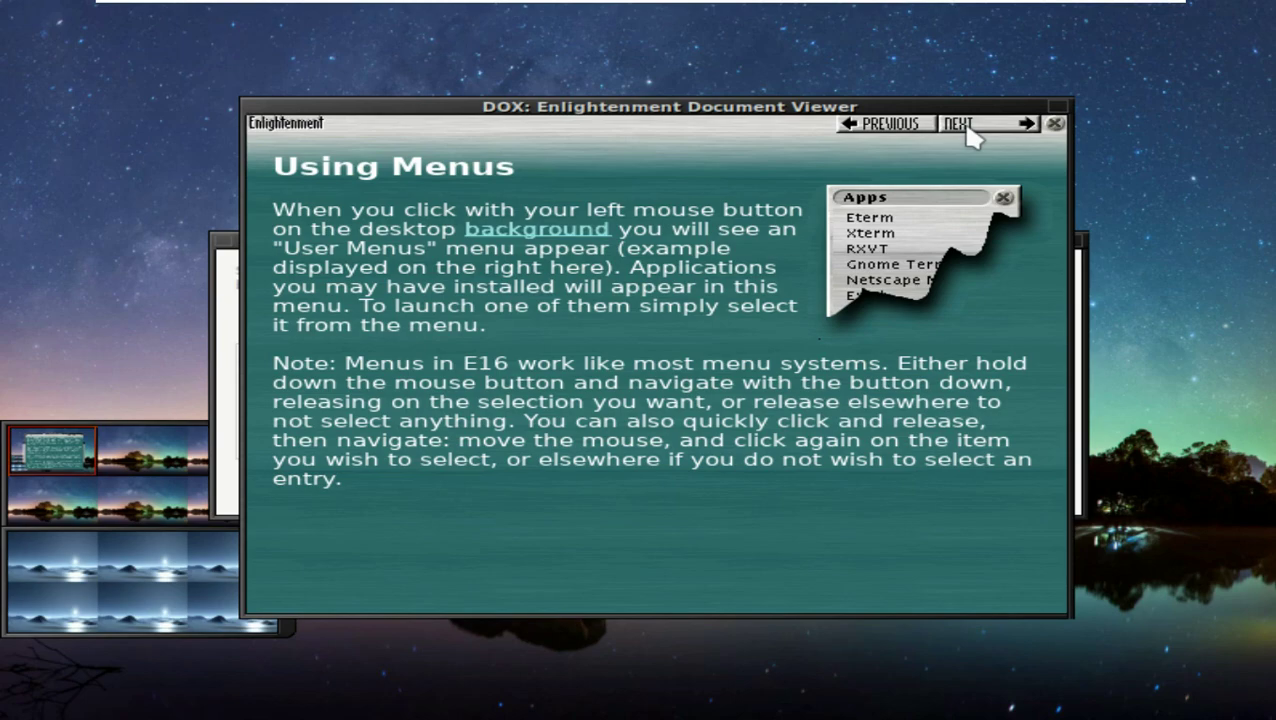
pyautogui.click(967, 129)
pyautogui.click(967, 129)
pyautogui.click(967, 129)
pyautogui.click(967, 129)
# Step: Continue through window border, keybindings, virtual desktops and pager pages, then close the viewer
pyautogui.click(967, 129)
pyautogui.click(967, 129)
pyautogui.click(967, 129)
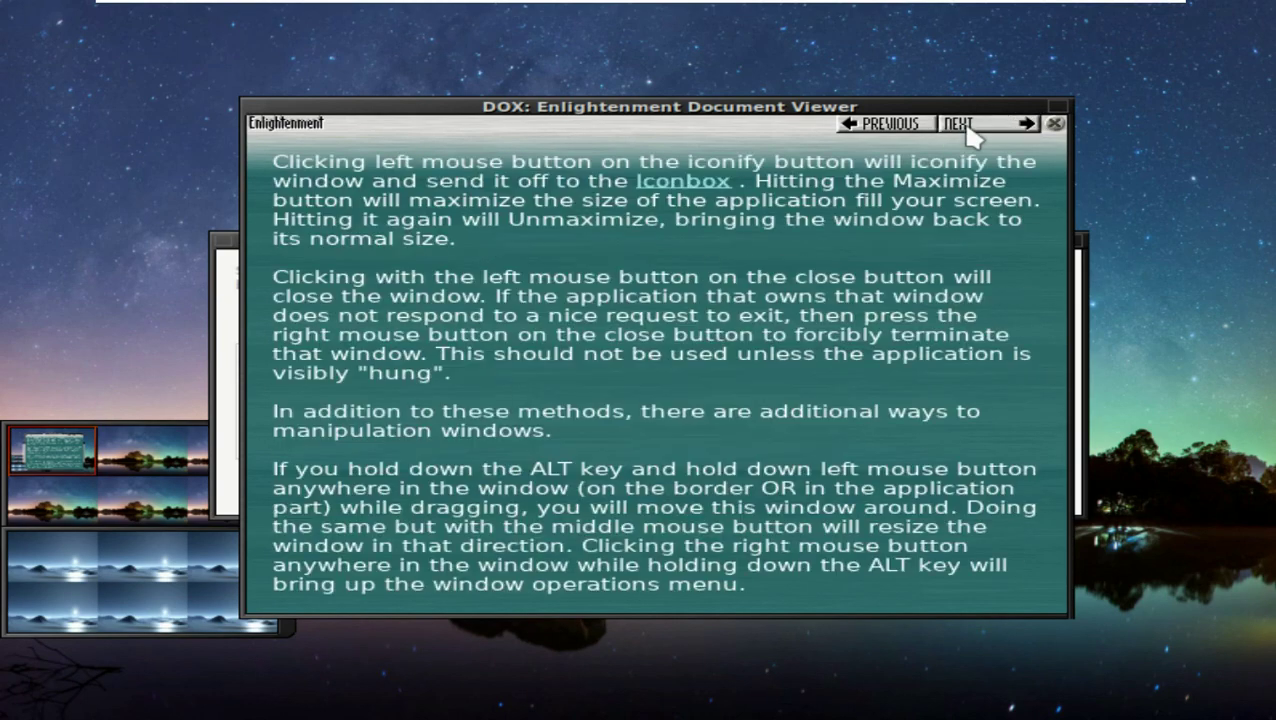
pyautogui.click(967, 129)
pyautogui.click(967, 129)
pyautogui.click(967, 129)
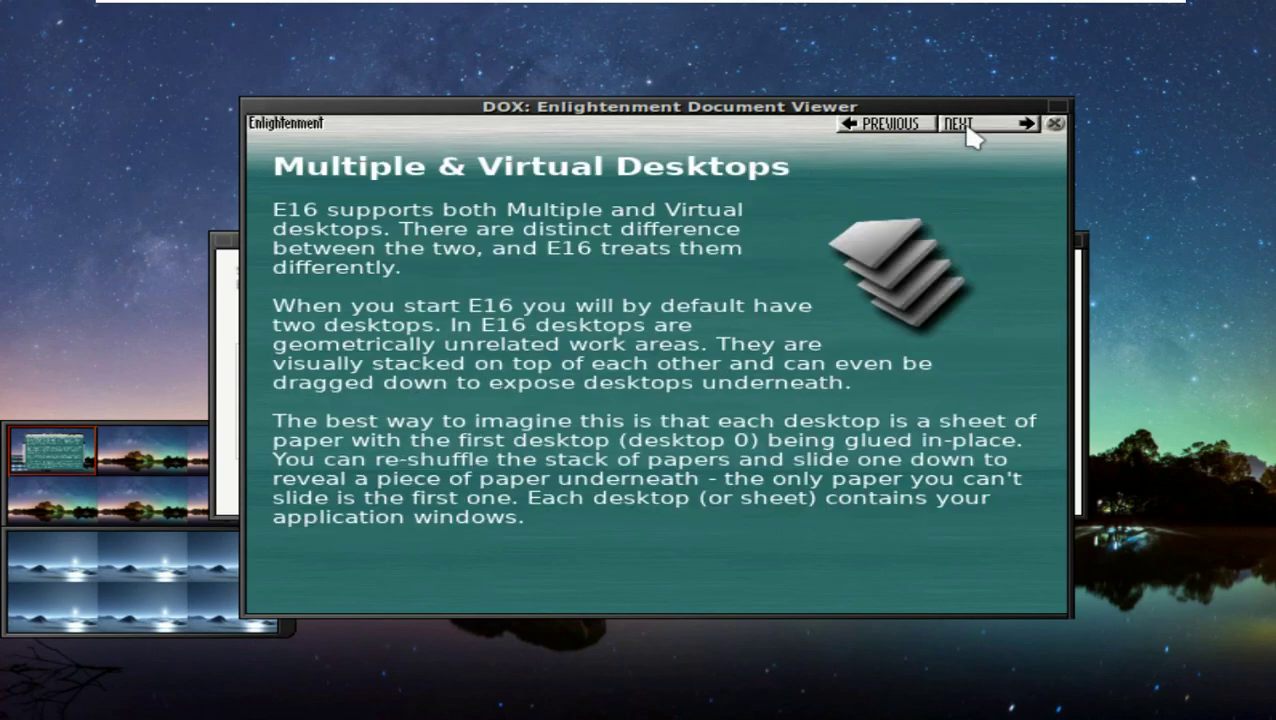
pyautogui.click(967, 129)
pyautogui.click(967, 129)
pyautogui.click(967, 129)
pyautogui.click(967, 129)
pyautogui.click(967, 129)
pyautogui.click(967, 129)
pyautogui.click(1055, 123)
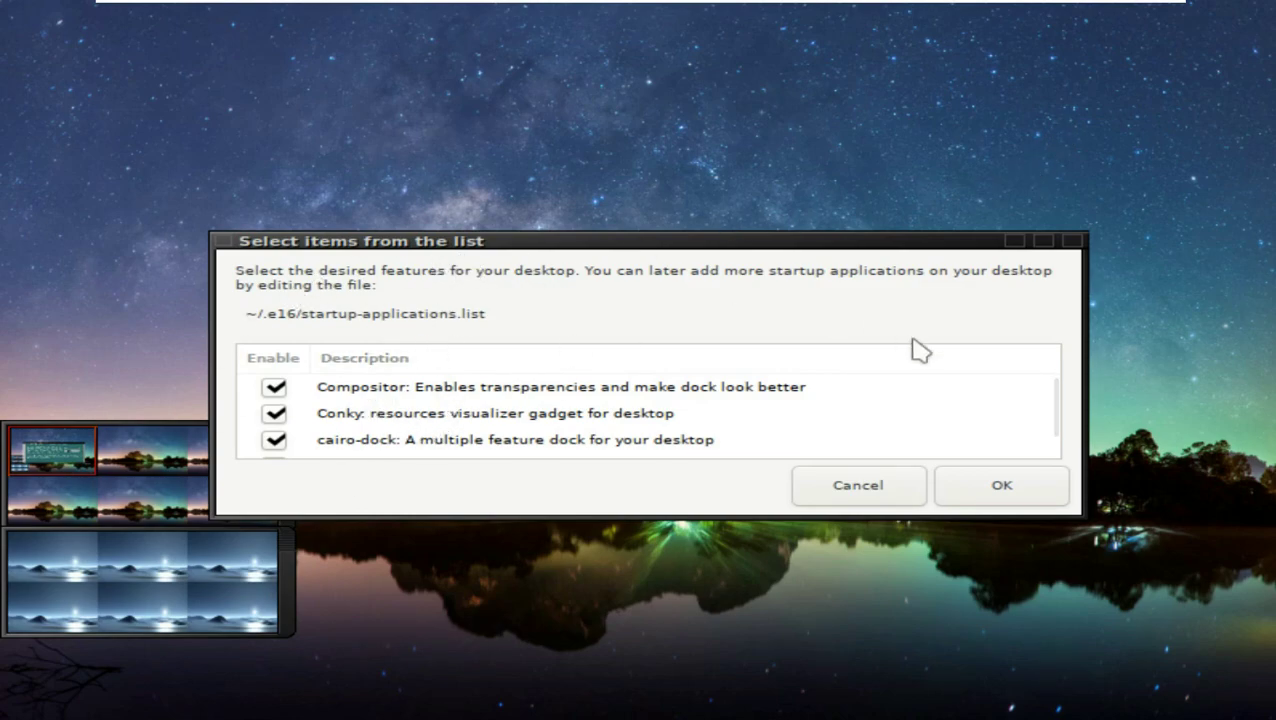
# Step: Keep Compositor, Conky and cairo-dock checked in the startup features list and confirm
pyautogui.moveTo(1054, 408); pyautogui.dragTo(1054, 441)
pyautogui.scroll(1, 1060, 440)
pyautogui.scroll(-1, 1060, 450)
pyautogui.click(1030, 488)
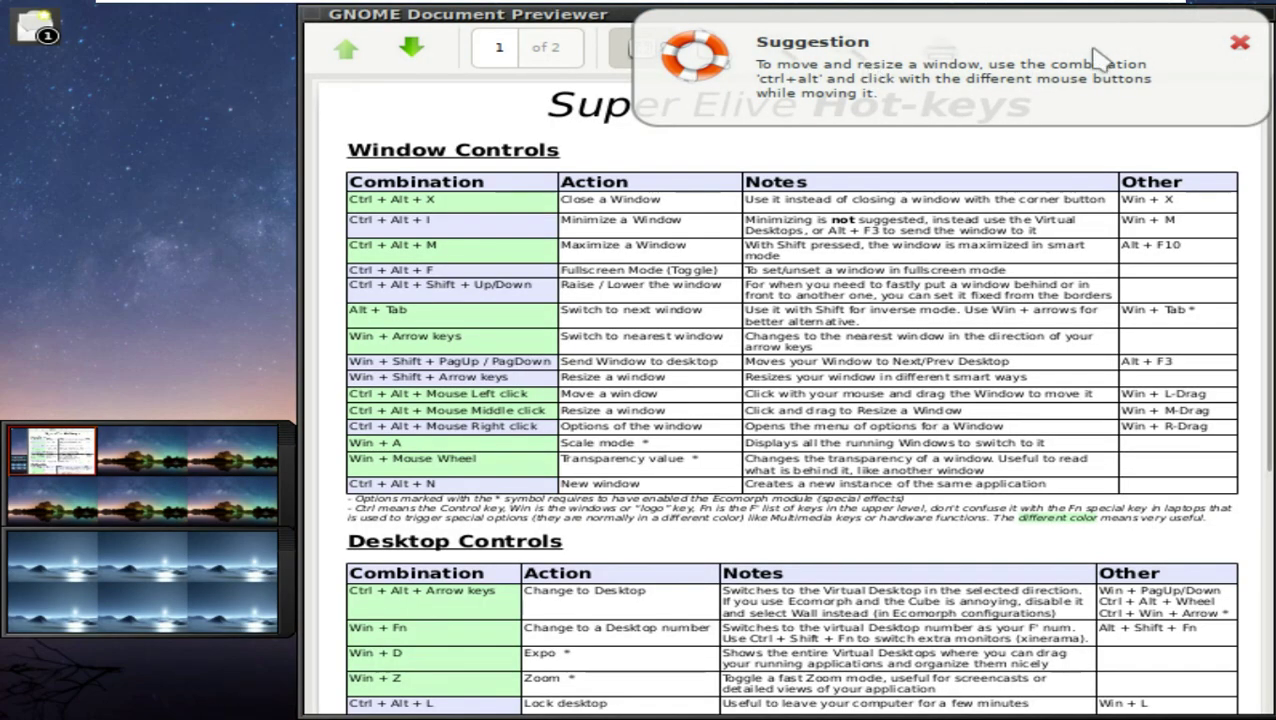
# Step: Dismiss the suggestion notice, move the Hot-keys previewer left, then minimize and restore it
pyautogui.click(1240, 48)
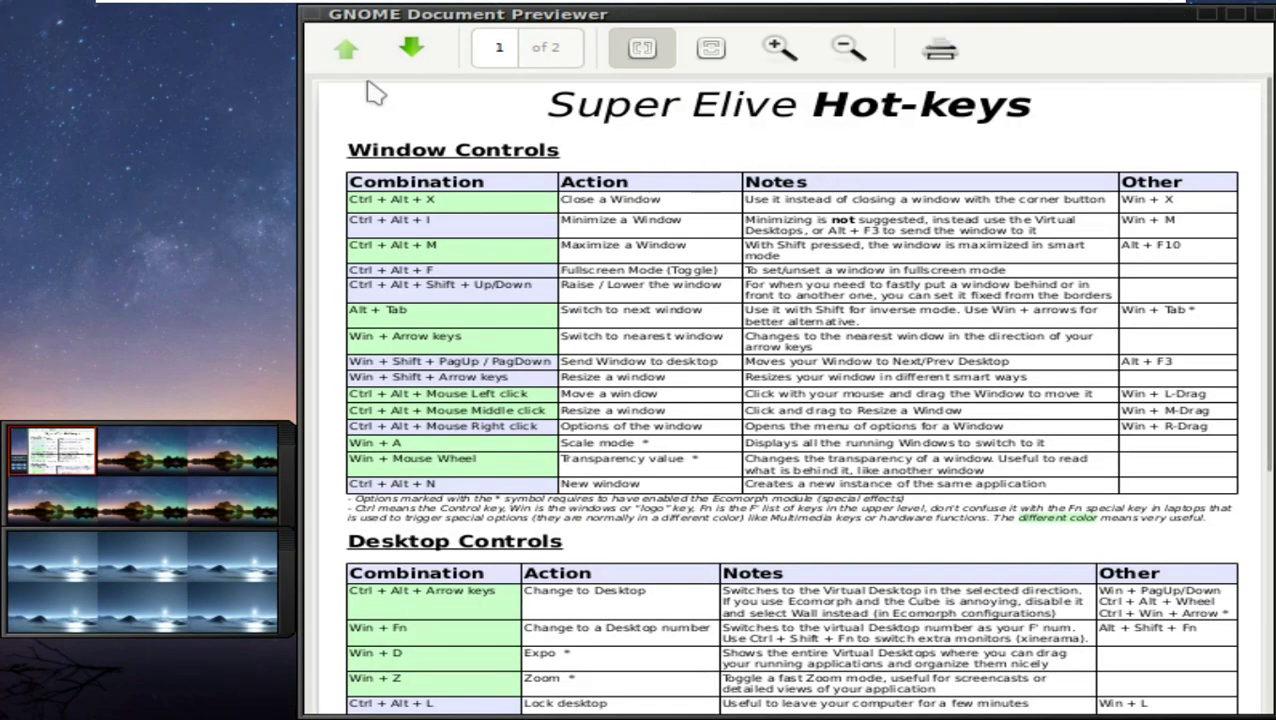
pyautogui.moveTo(857, 18); pyautogui.dragTo(682, 18)
pyautogui.hotkey('ctrl', 'alt', 'i')
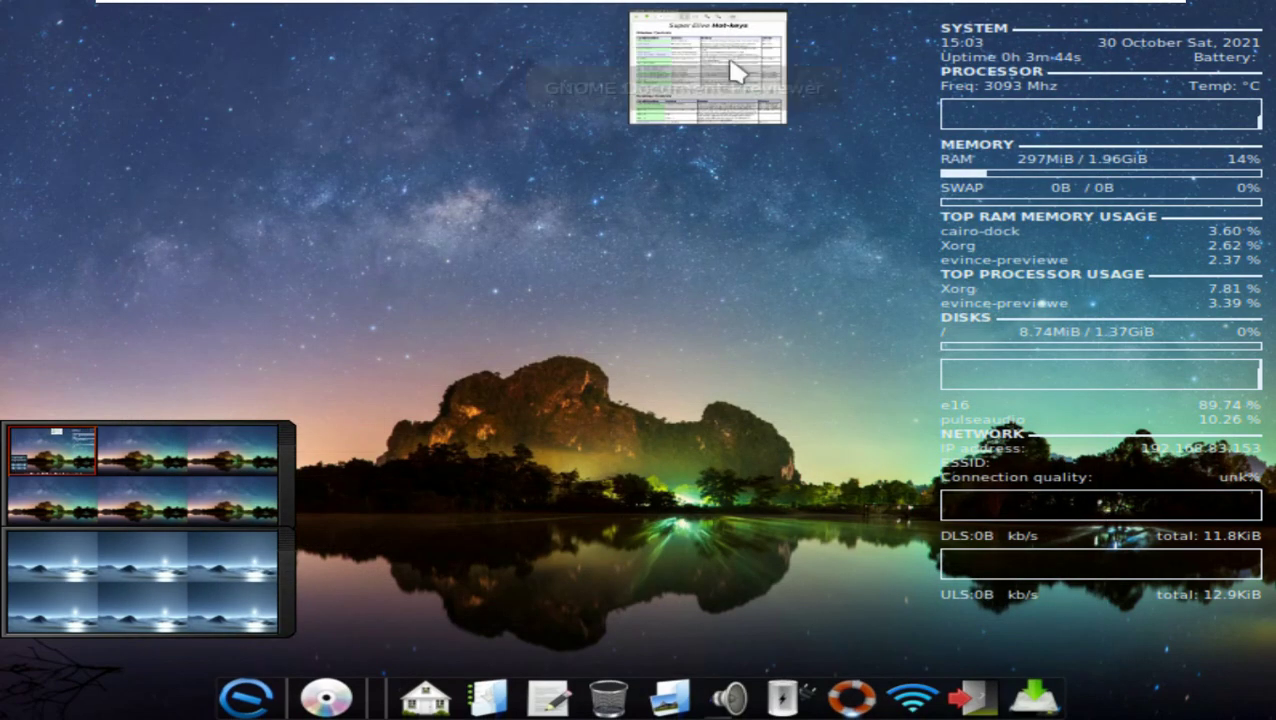
pyautogui.rightClick(703, 116)
pyautogui.click(665, 120)
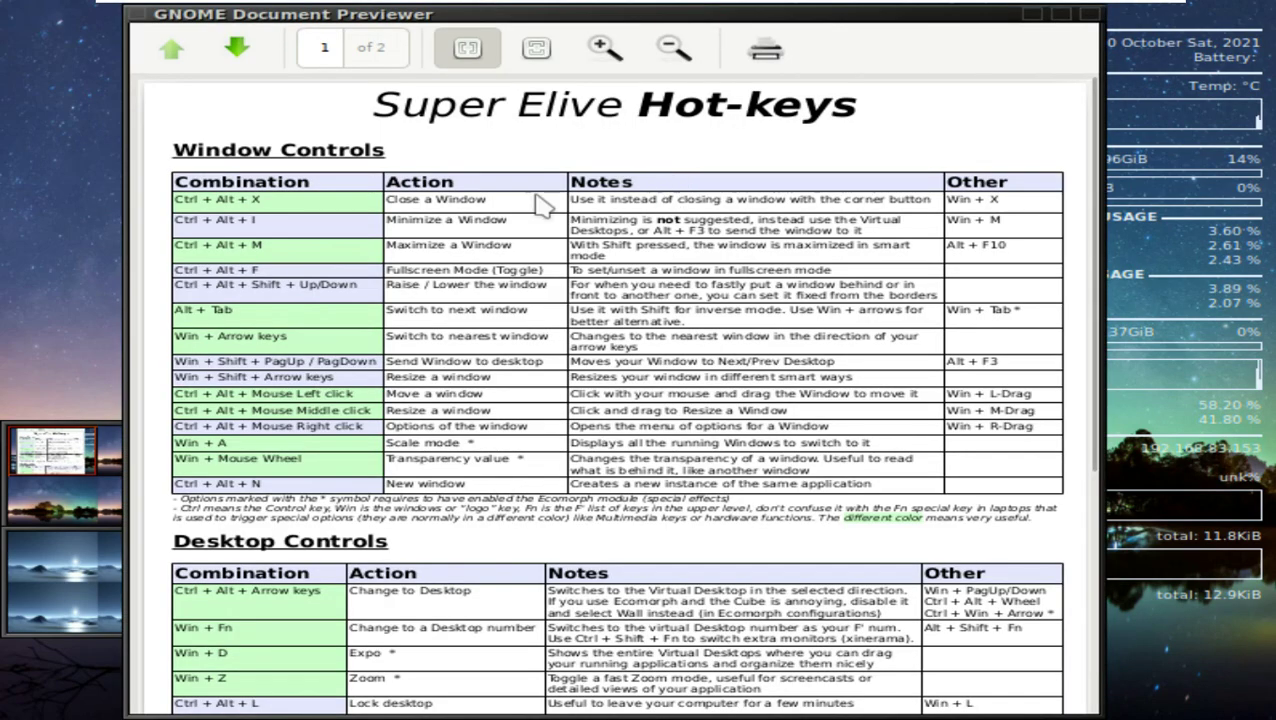
# Step: Close the Hot-keys previewer from its window menu, then open and close Focus settings
pyautogui.rightClick(382, 24)
pyautogui.click(354, 37)
pyautogui.rightClick(403, 160)
pyautogui.moveTo(404, 218)
pyautogui.click(399, 166)
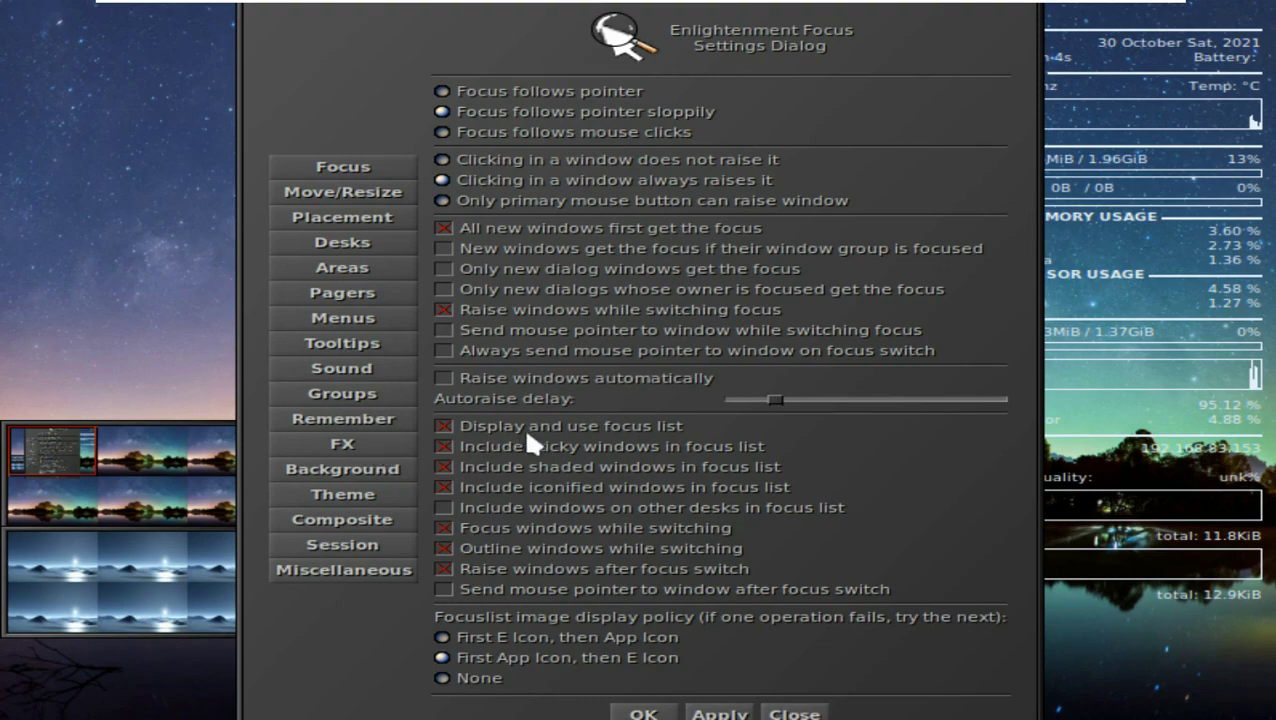
pyautogui.click(795, 713)
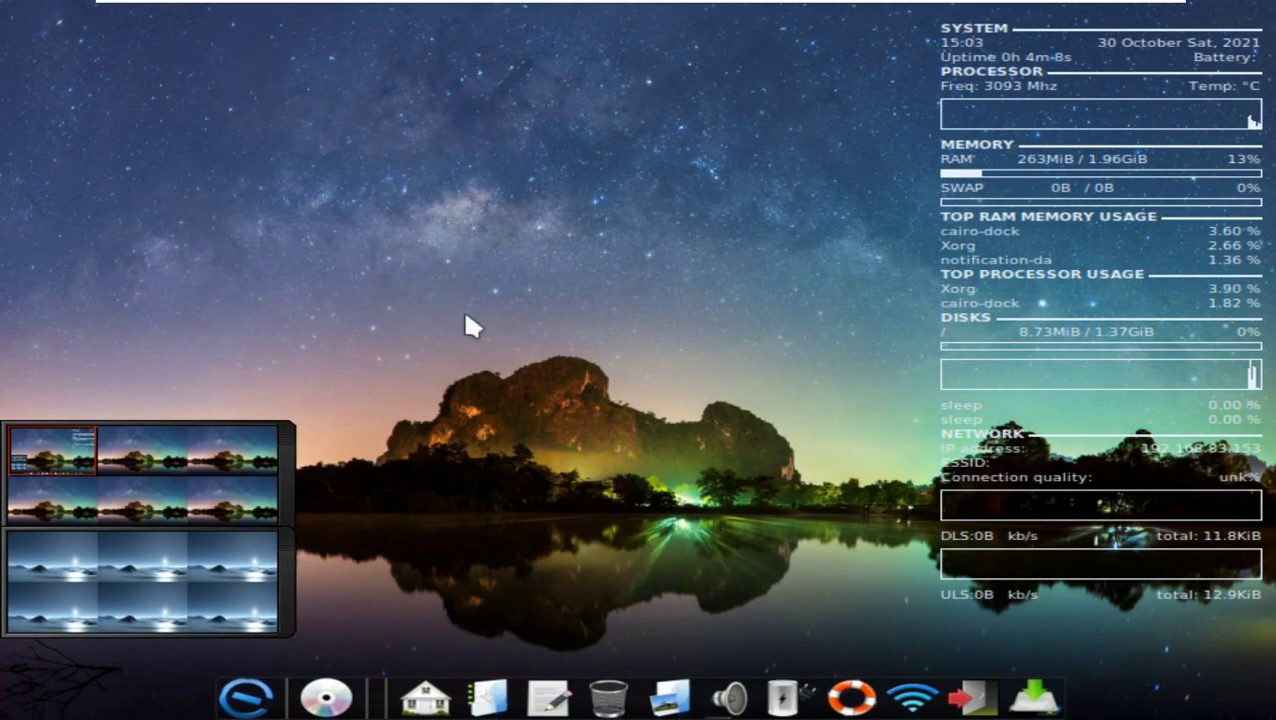
# Step: Launch Screen settings from the Applications Menu's Preferences submenu
pyautogui.click(252, 694)
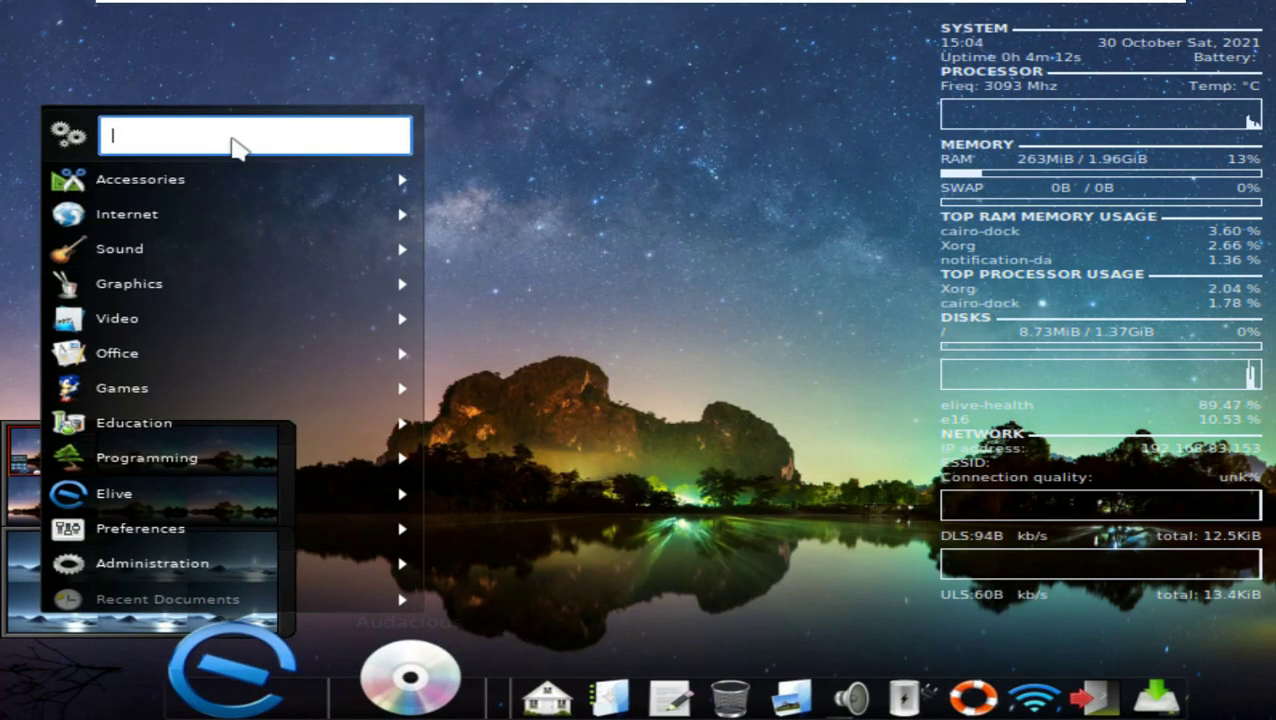
pyautogui.press('Escape')
pyautogui.click(252, 630)
pyautogui.press('Escape')
pyautogui.click(252, 630)
pyautogui.moveTo(180, 500)
pyautogui.moveTo(175, 453)
pyautogui.moveTo(379, 521)
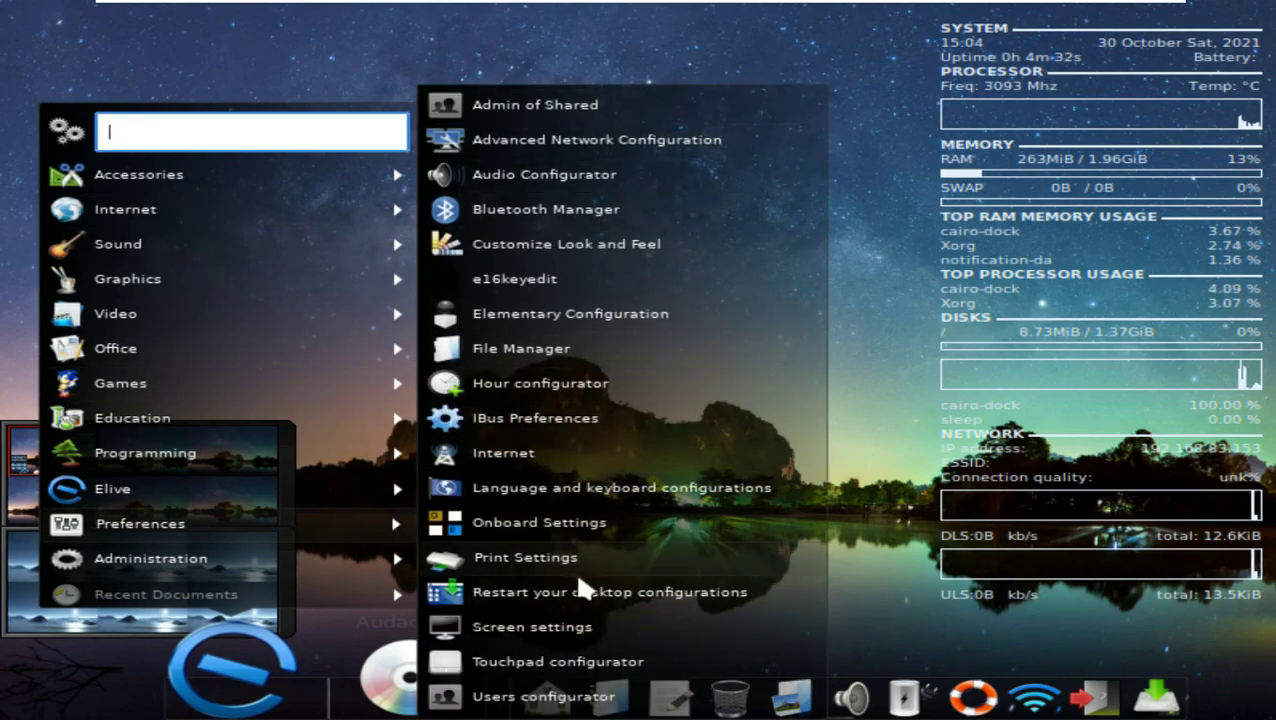
pyautogui.click(530, 627)
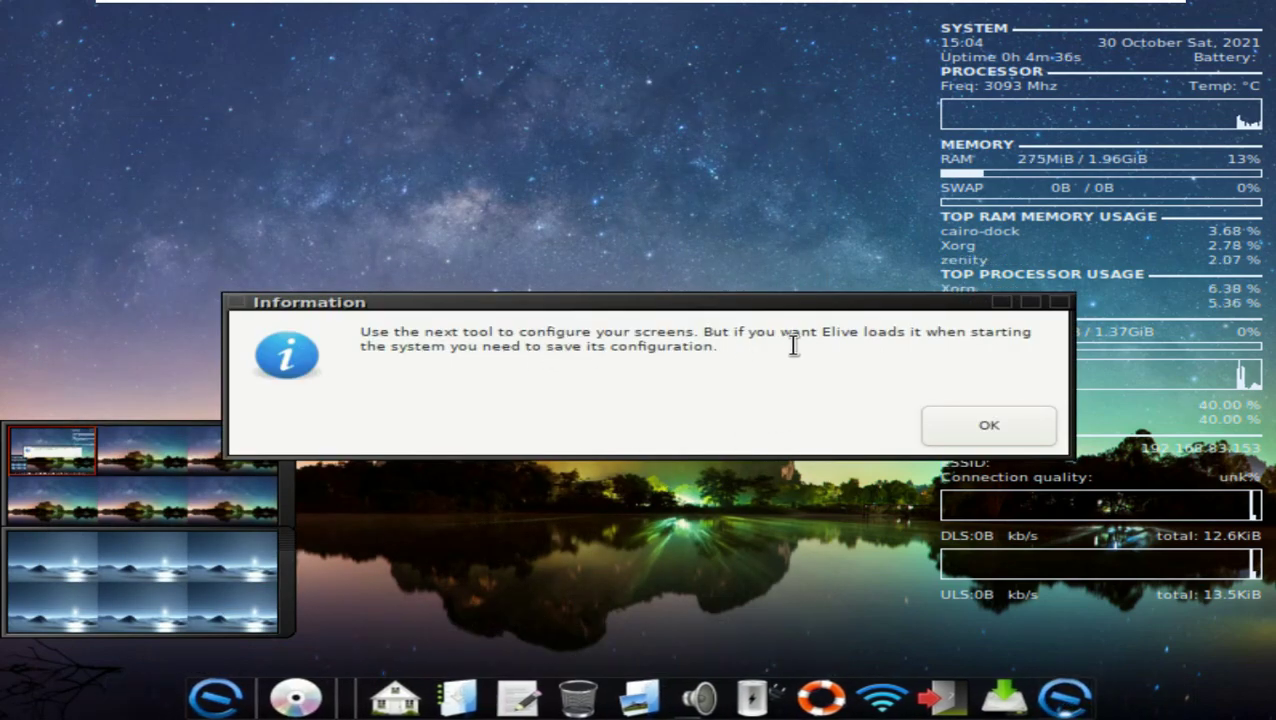
# Step: Dismiss the three screen-configuration information notices with OK
pyautogui.click(977, 421)
pyautogui.click(925, 426)
pyautogui.click(985, 425)
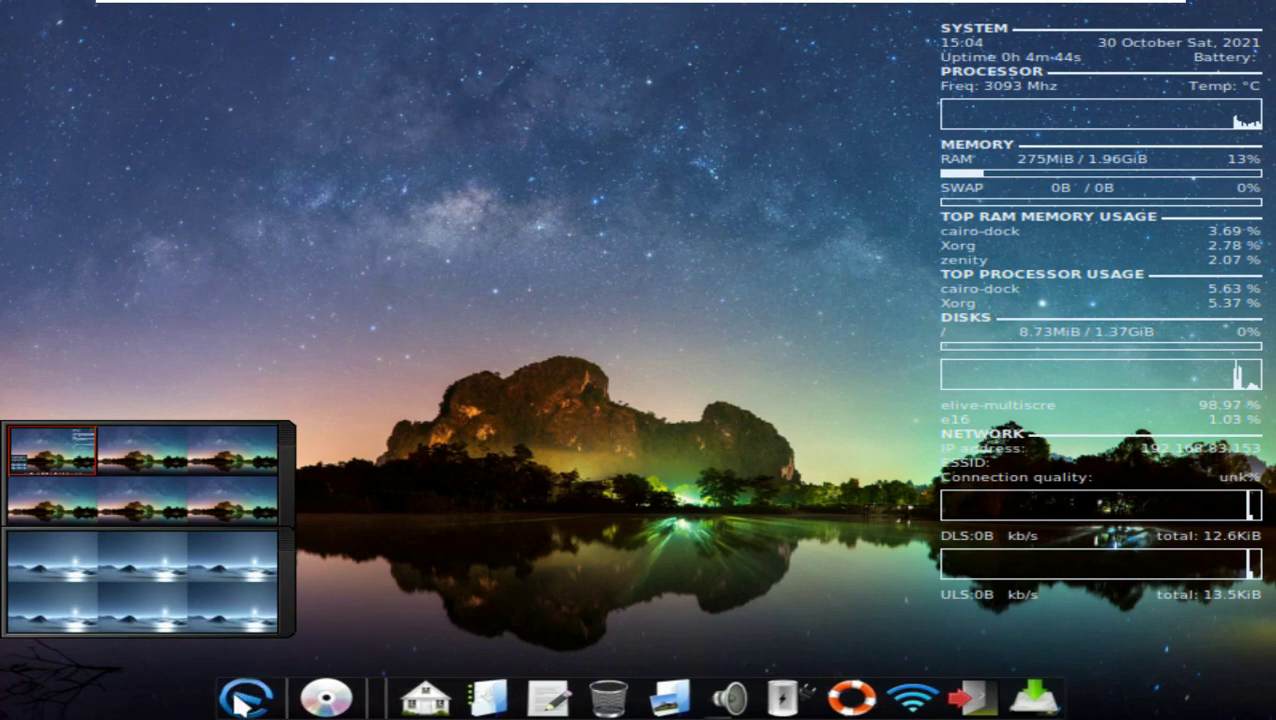
# Step: Try 1:16 and 1:8 preview scales, then set Virtual1 to 1360x768 and apply
pyautogui.click(439, 102)
pyautogui.click(440, 185)
pyautogui.click(437, 101)
pyautogui.click(464, 157)
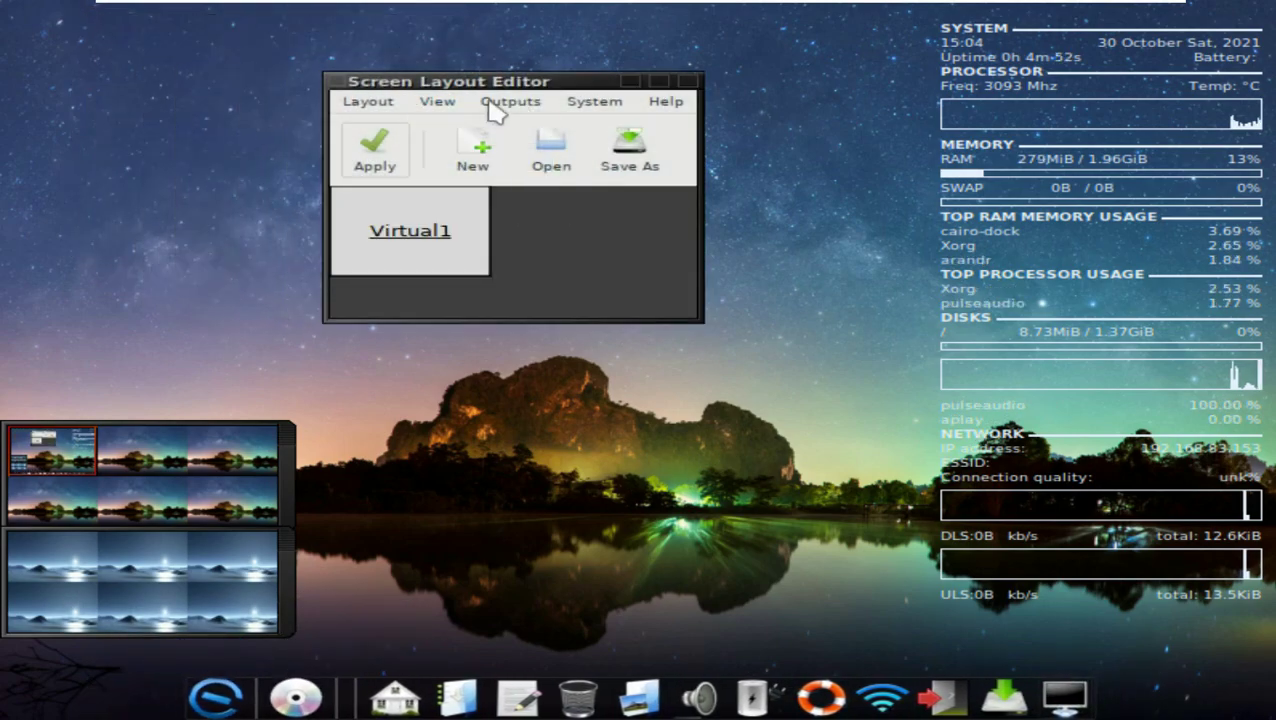
pyautogui.click(372, 102)
pyautogui.moveTo(510, 101)
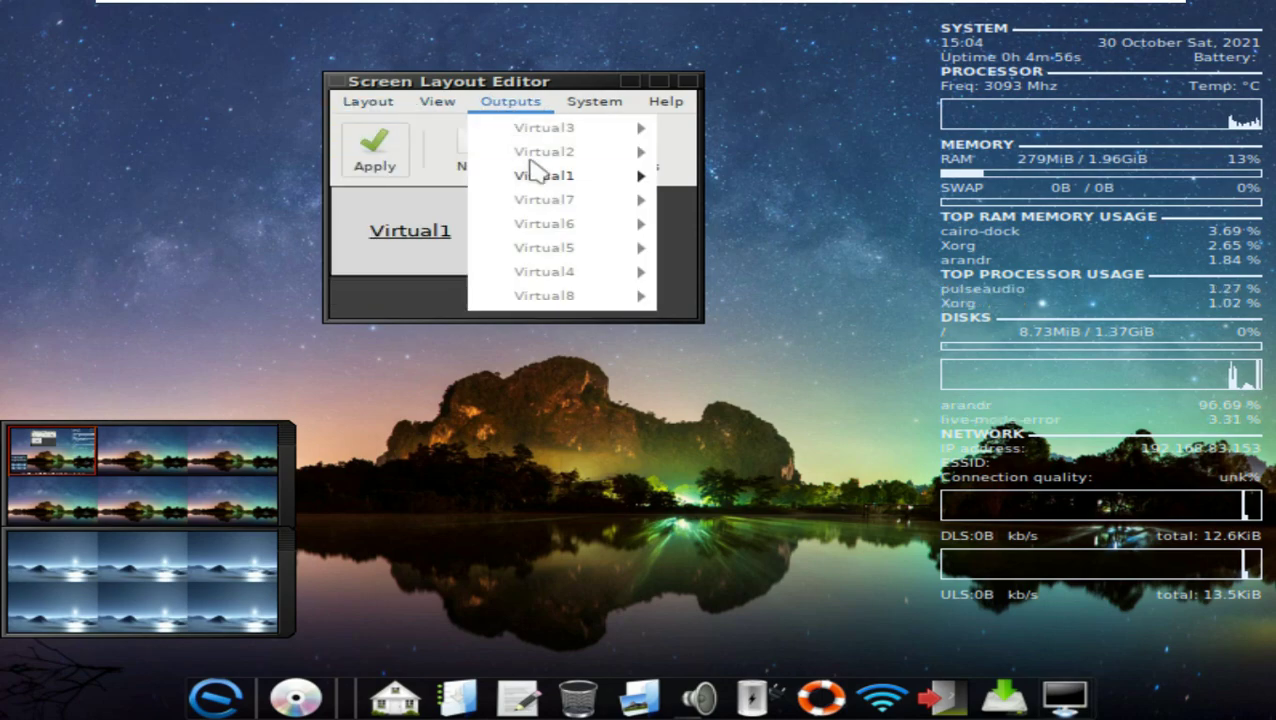
pyautogui.moveTo(610, 176)
pyautogui.moveTo(712, 233)
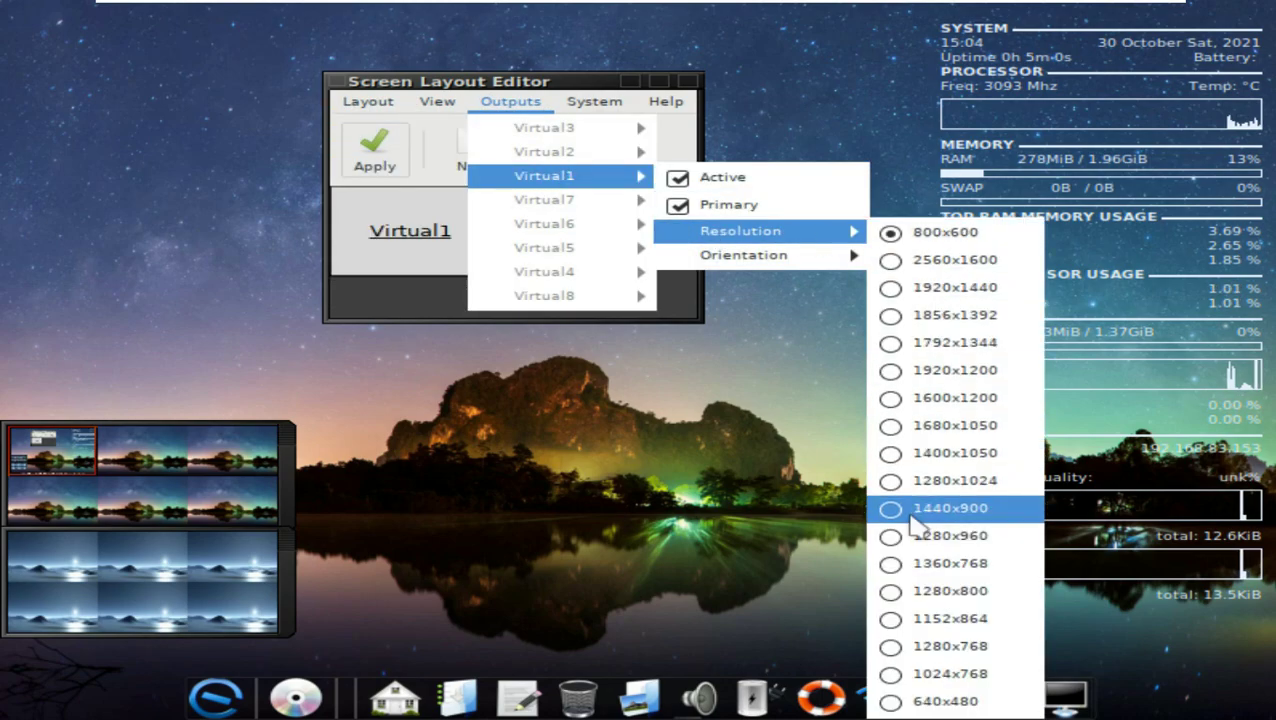
pyautogui.click(950, 563)
pyautogui.click(377, 155)
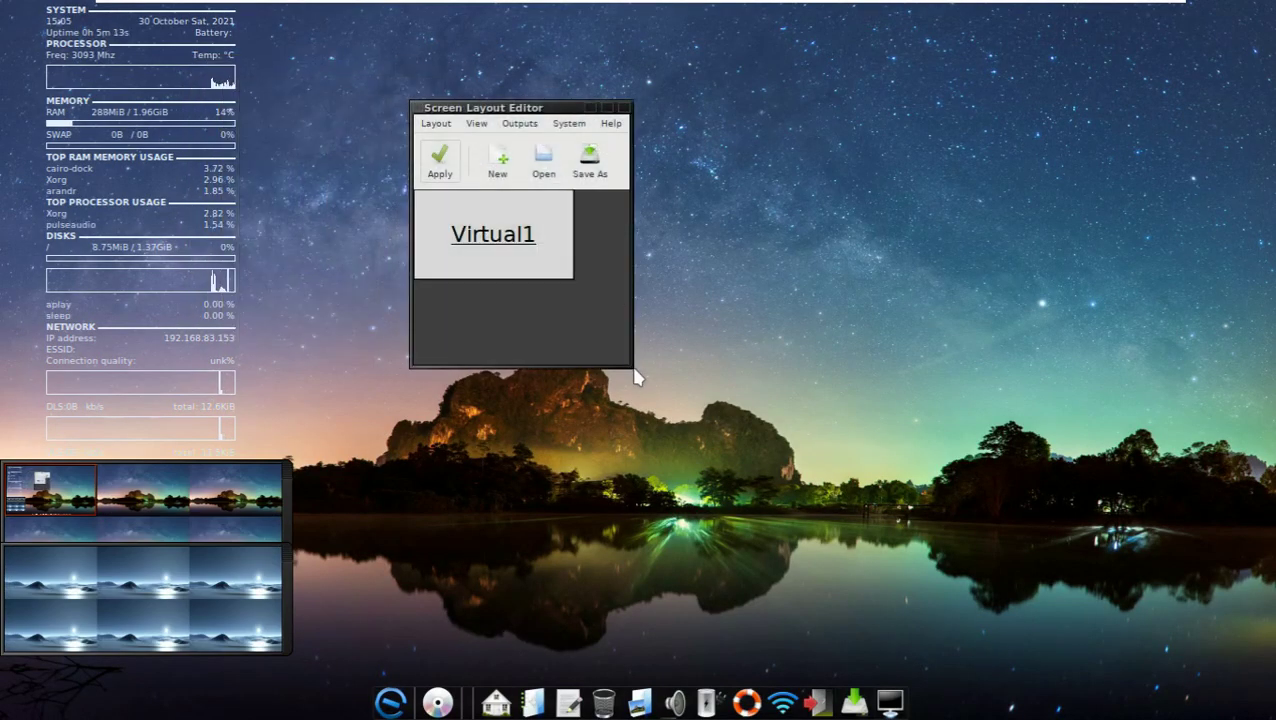
# Step: Cycle the preview scale through 1:16, 1:4 and 1:8, then set Virtual1 to 1280x768
pyautogui.click(476, 123)
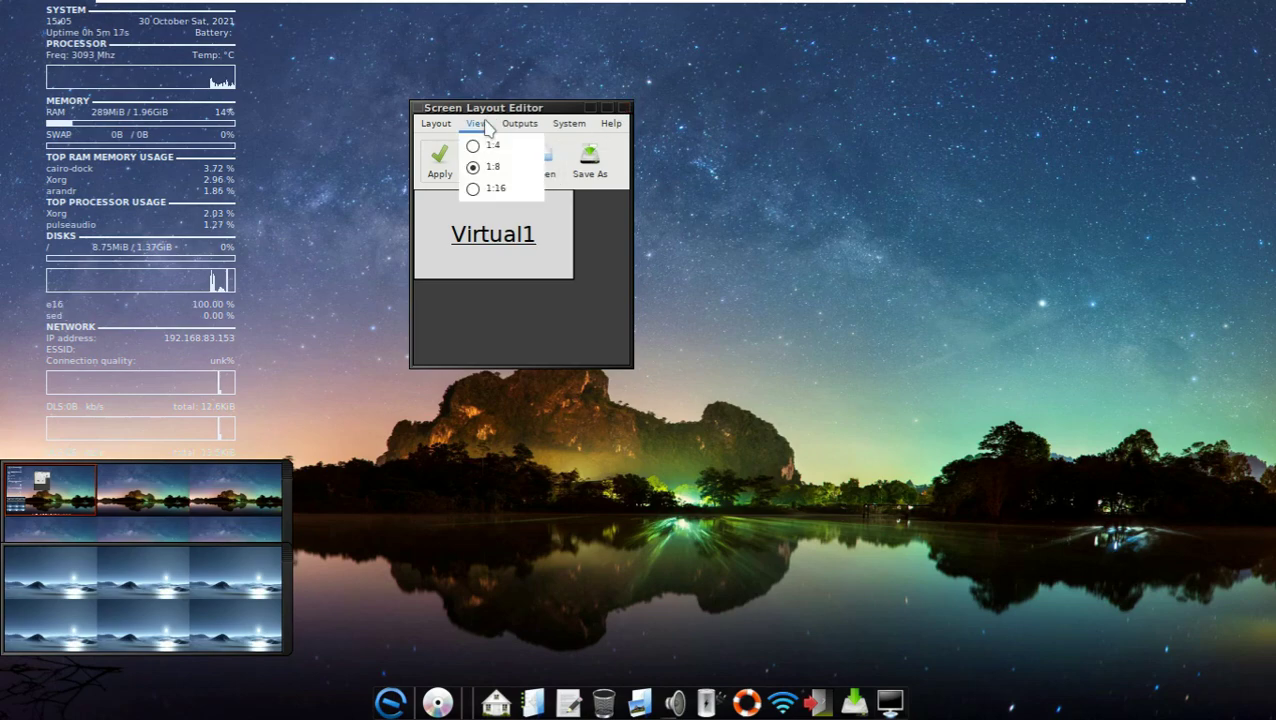
pyautogui.click(575, 188)
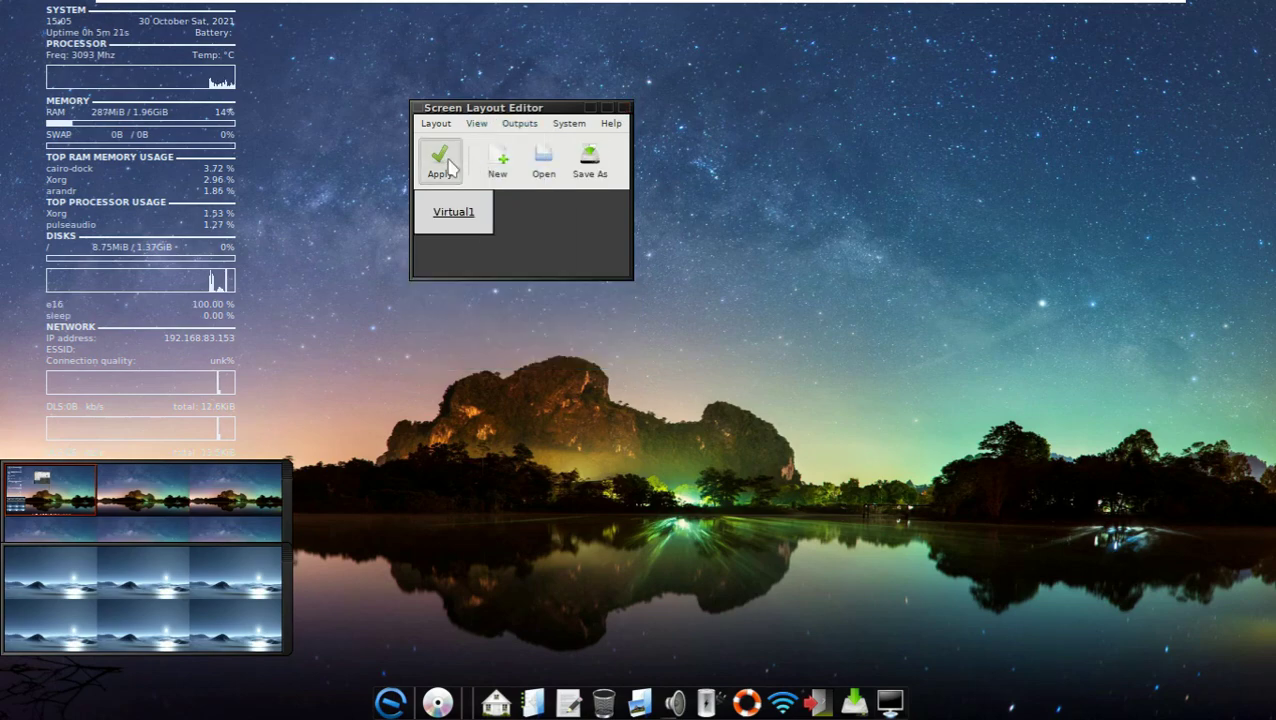
pyautogui.click(476, 123)
pyautogui.click(458, 146)
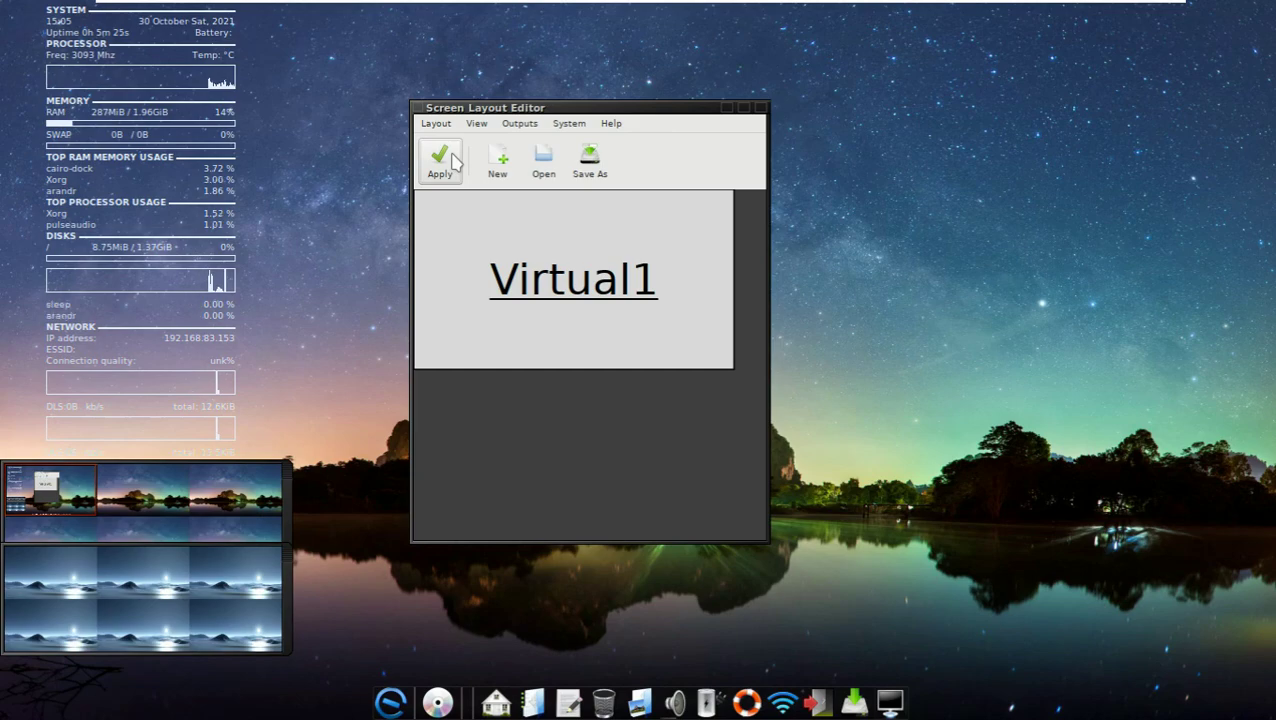
pyautogui.click(476, 123)
pyautogui.click(475, 165)
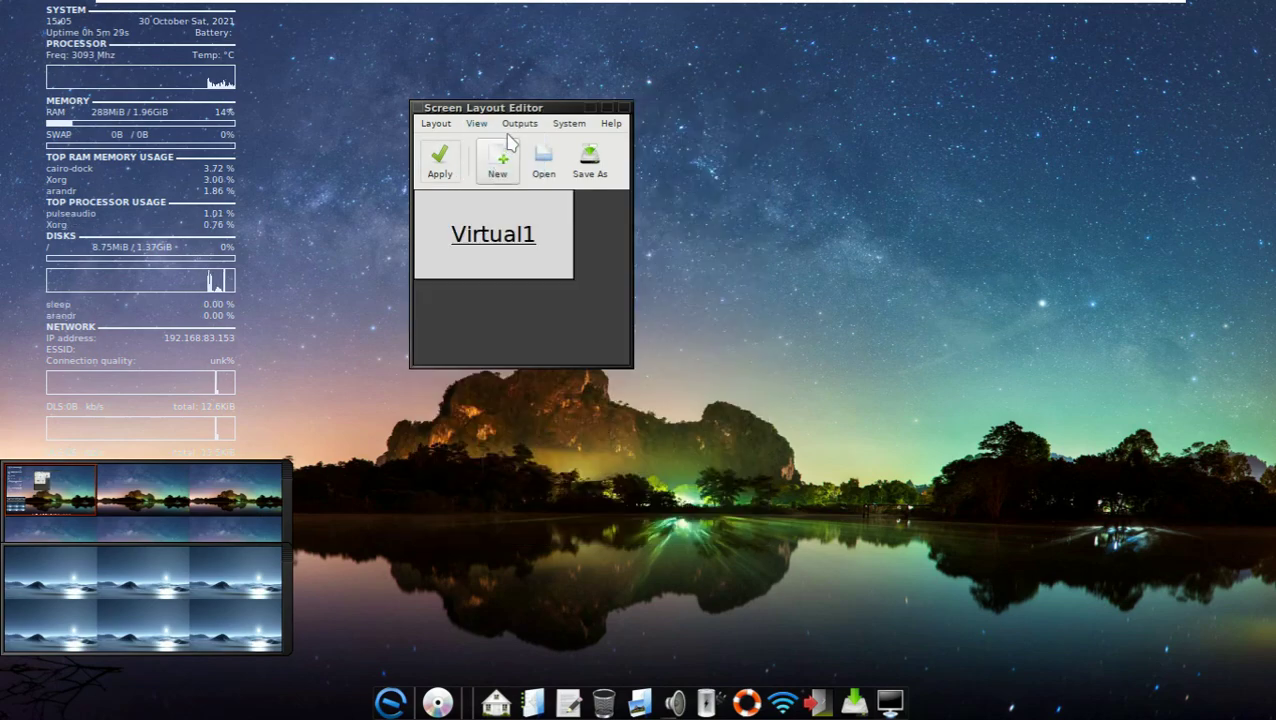
pyautogui.click(519, 123)
pyautogui.moveTo(533, 184)
pyautogui.moveTo(680, 228)
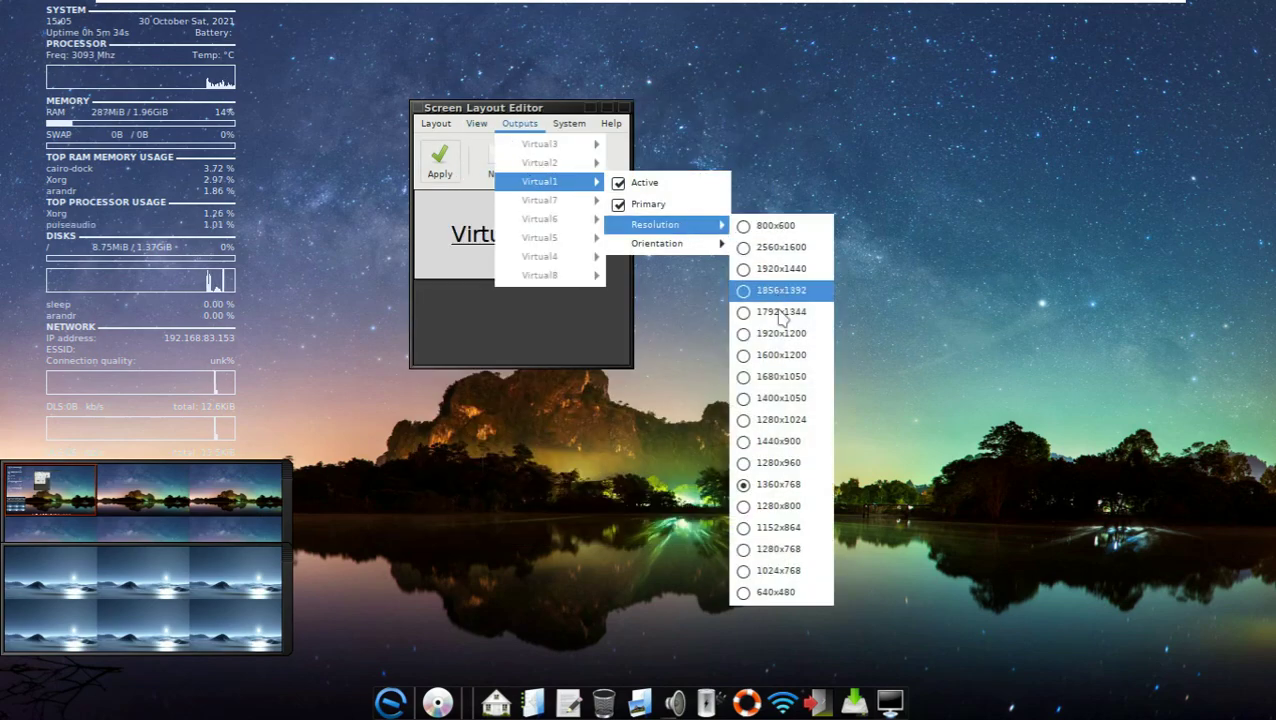
pyautogui.click(778, 549)
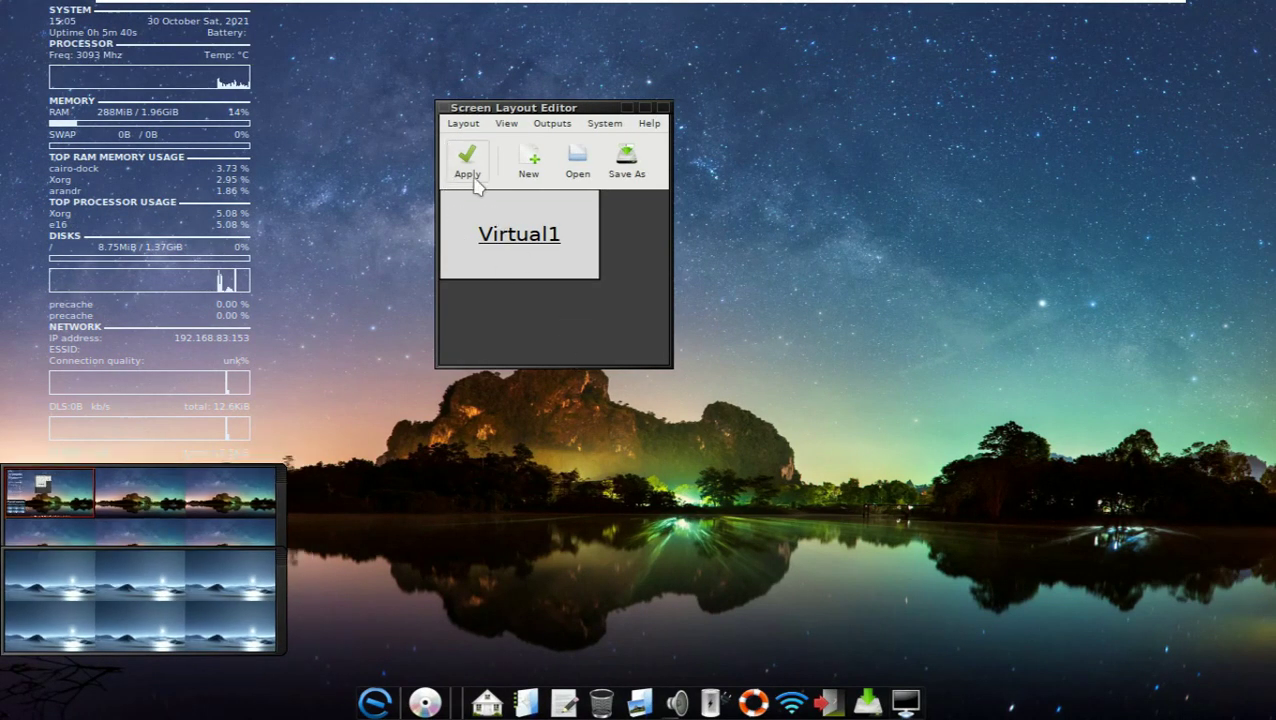
# Step: Set Virtual1 resolution to 800x600 and apply it
pyautogui.click(507, 124)
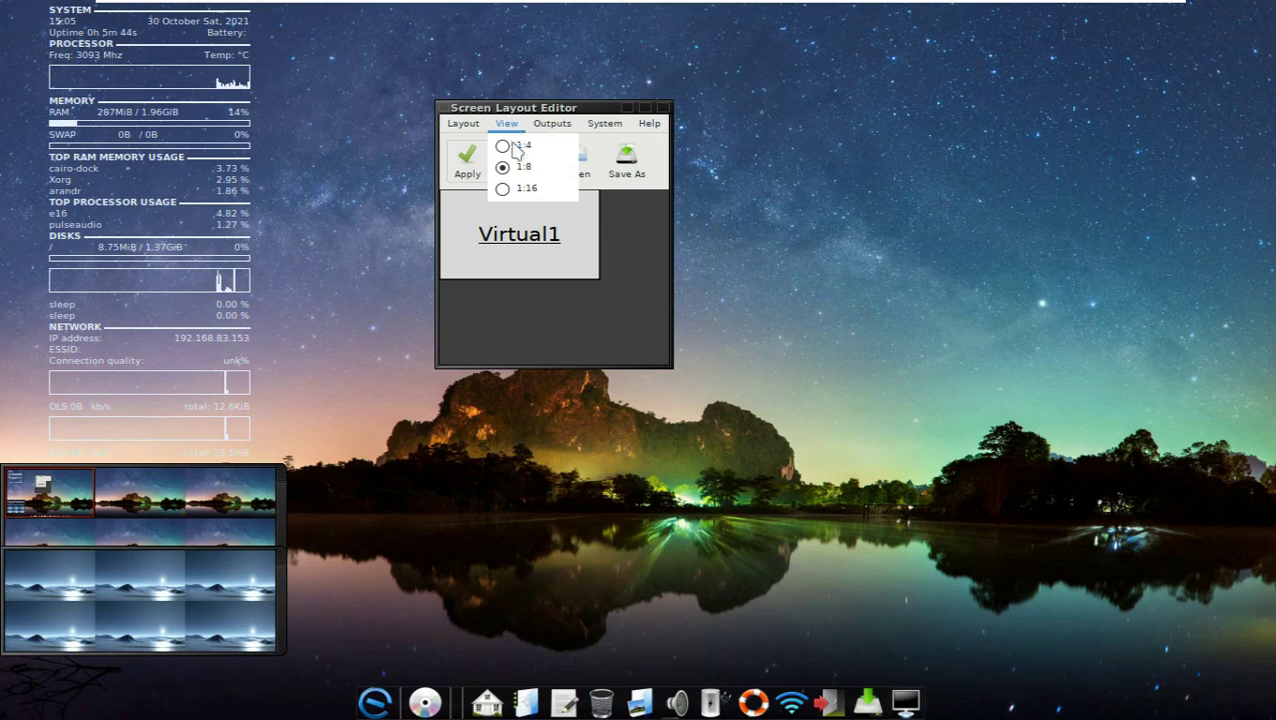
pyautogui.click(463, 124)
pyautogui.click(505, 124)
pyautogui.click(552, 123)
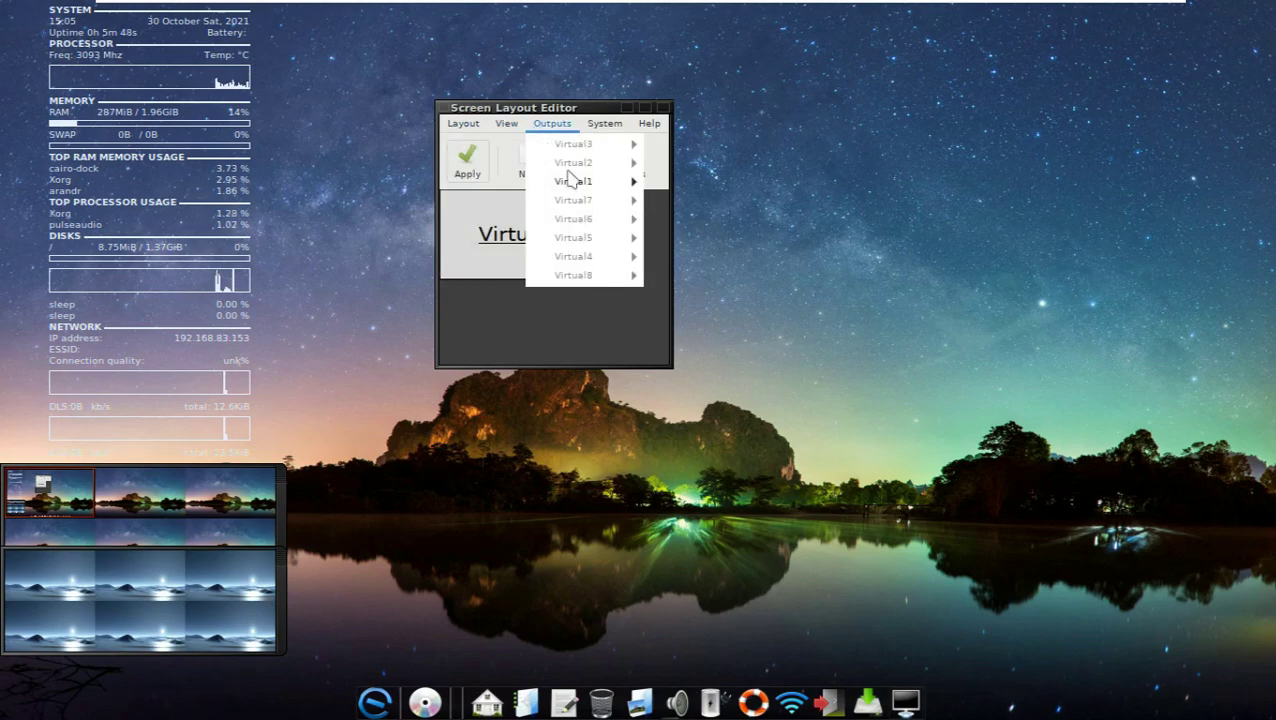
pyautogui.moveTo(575, 181)
pyautogui.moveTo(700, 226)
pyautogui.click(816, 228)
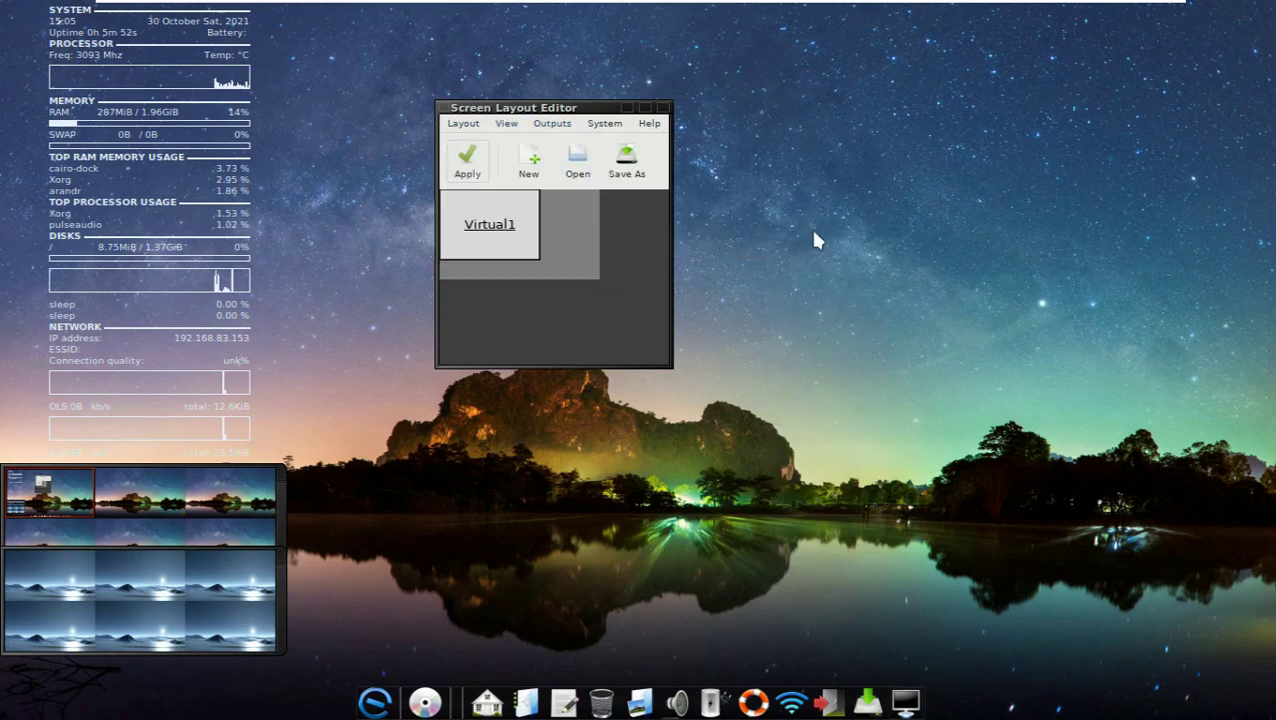
pyautogui.click(467, 160)
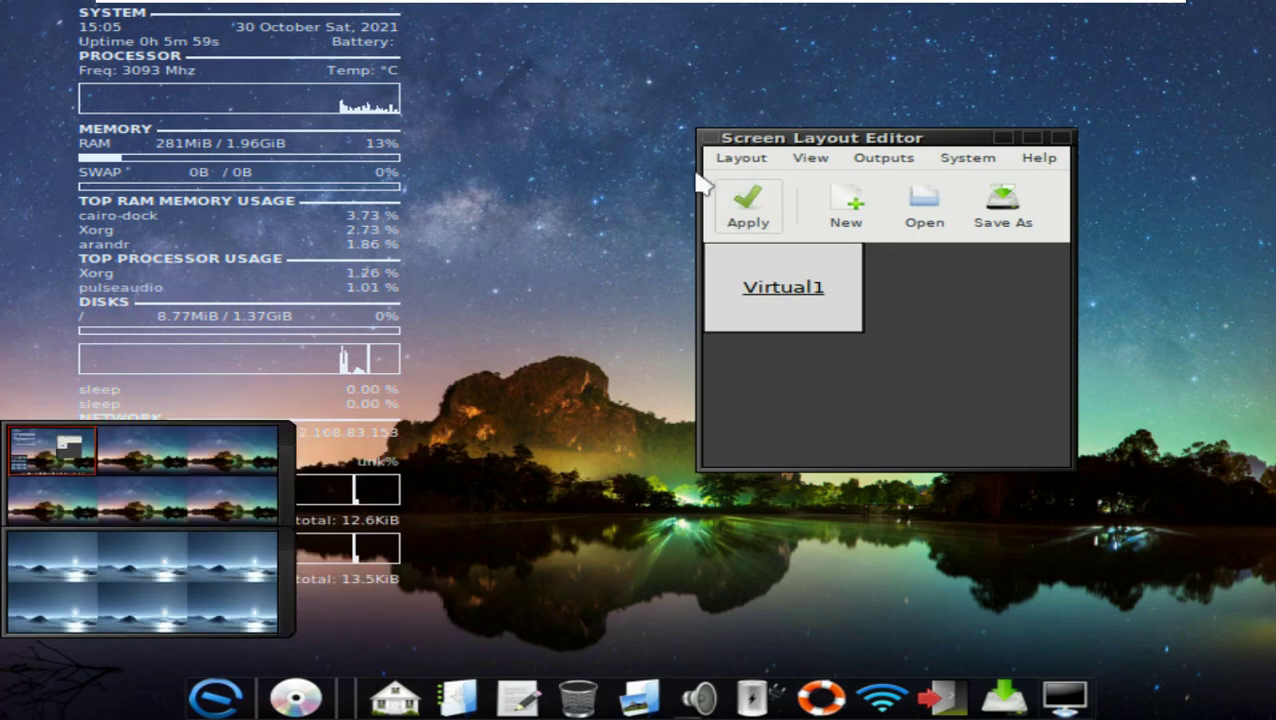
# Step: View and close Help > About, then quit via Layout > Quit and answer Yes
pyautogui.click(1038, 162)
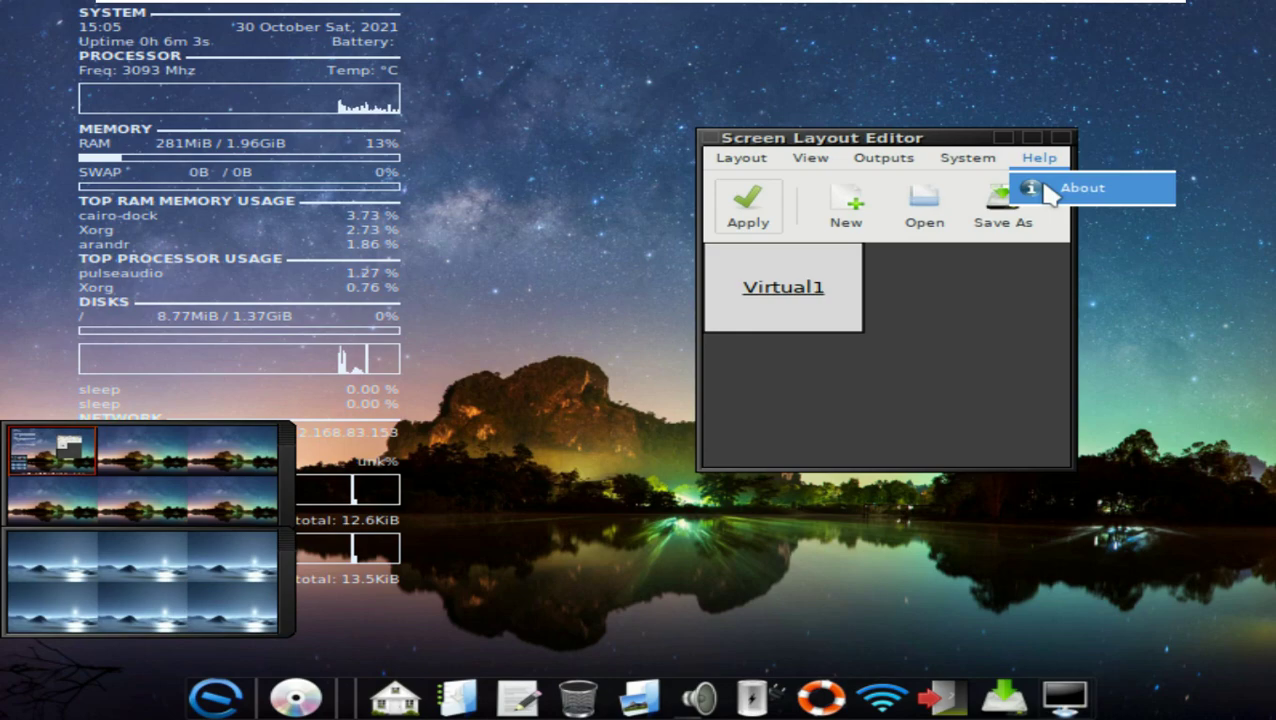
pyautogui.click(1045, 192)
pyautogui.click(850, 447)
pyautogui.click(741, 158)
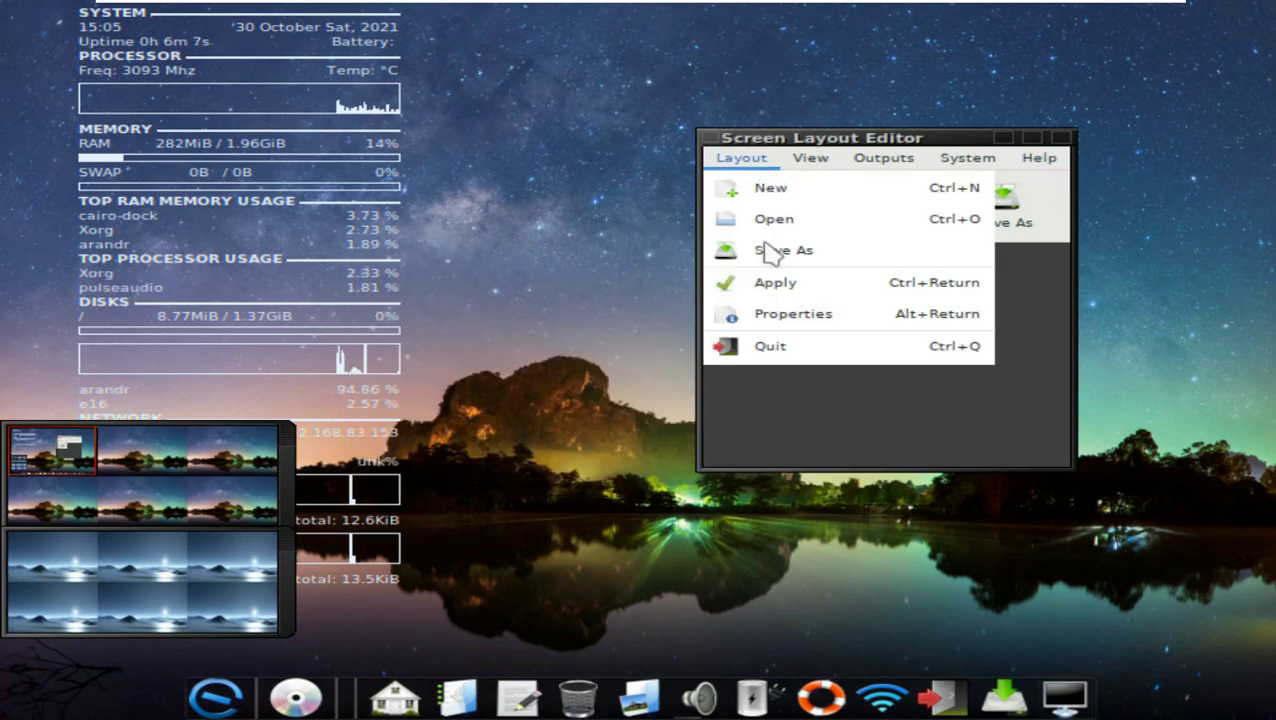
pyautogui.click(745, 346)
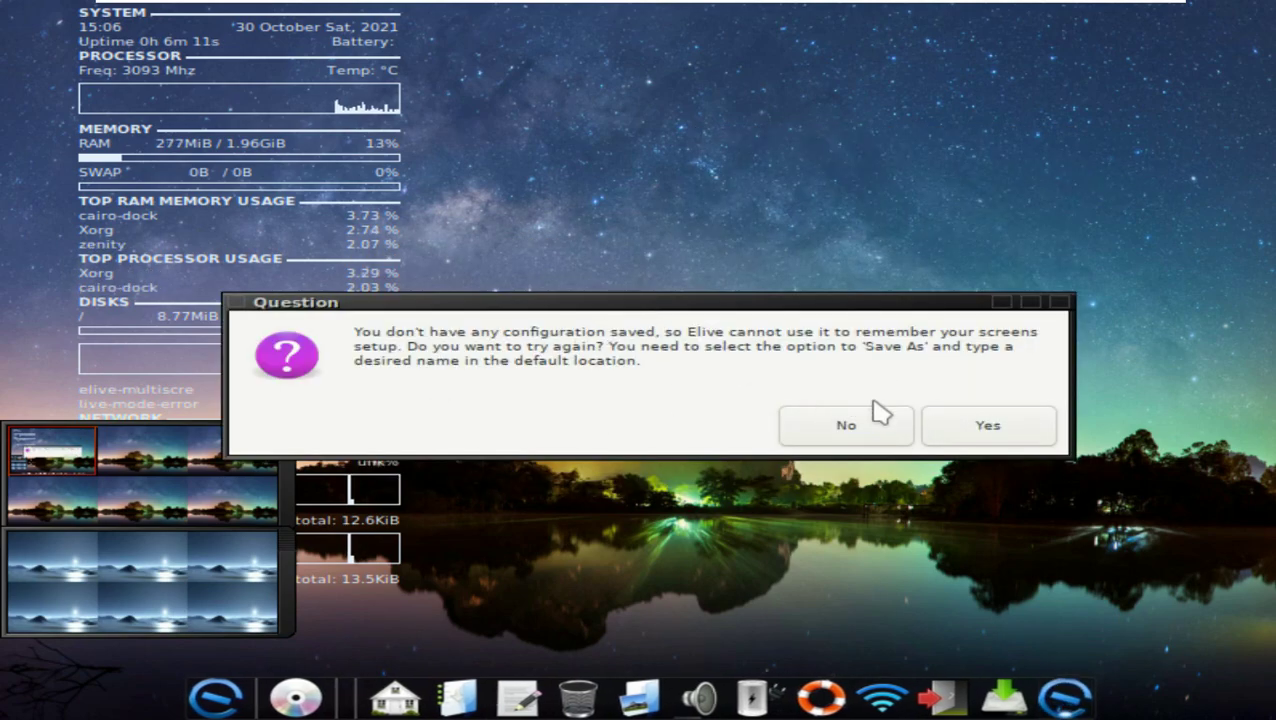
pyautogui.click(955, 428)
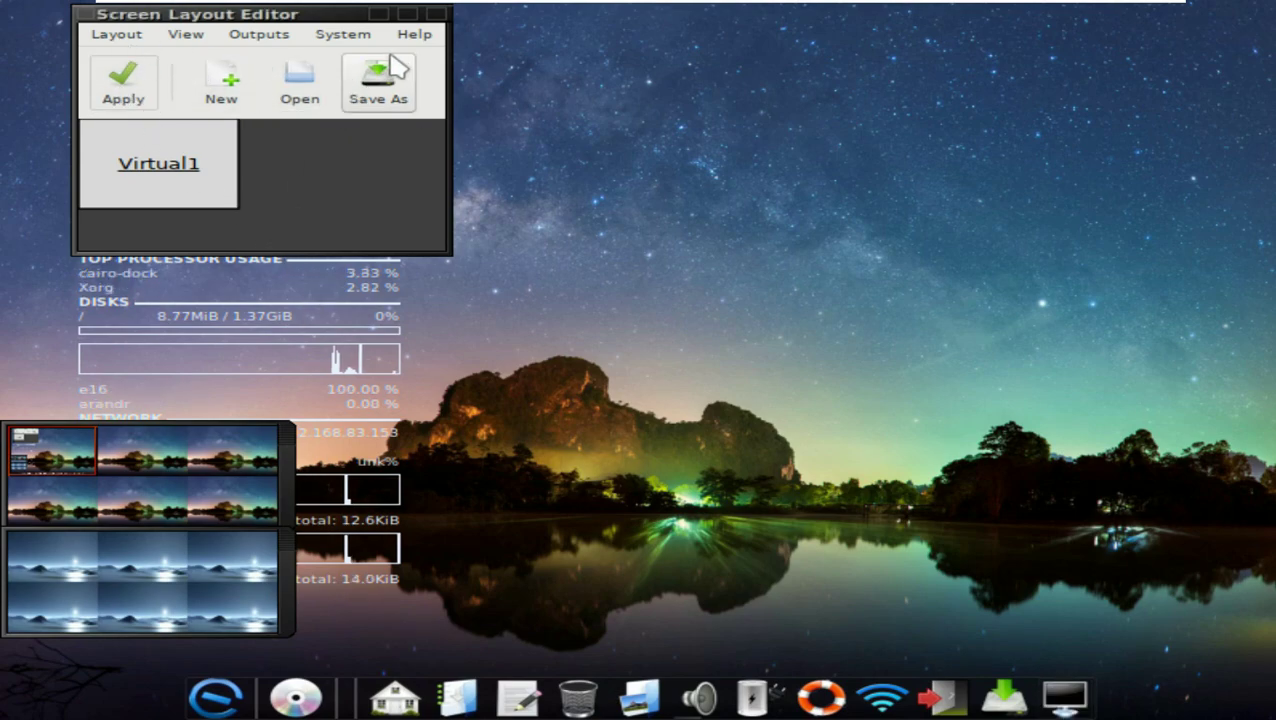
# Step: Move the reopened editor window, close it, and launch the Audacious player
pyautogui.moveTo(110, 18); pyautogui.dragTo(385, 163)
pyautogui.rightClick(383, 158)
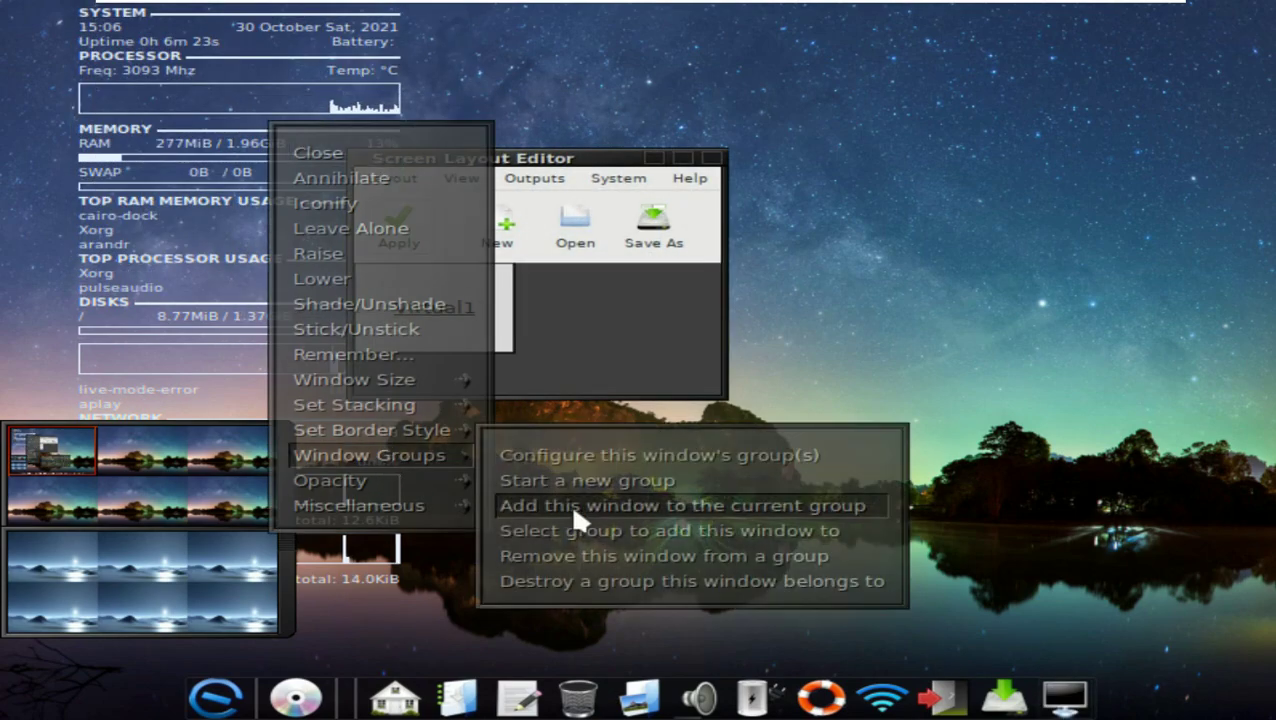
pyautogui.click(715, 160)
pyautogui.rightClick(697, 170)
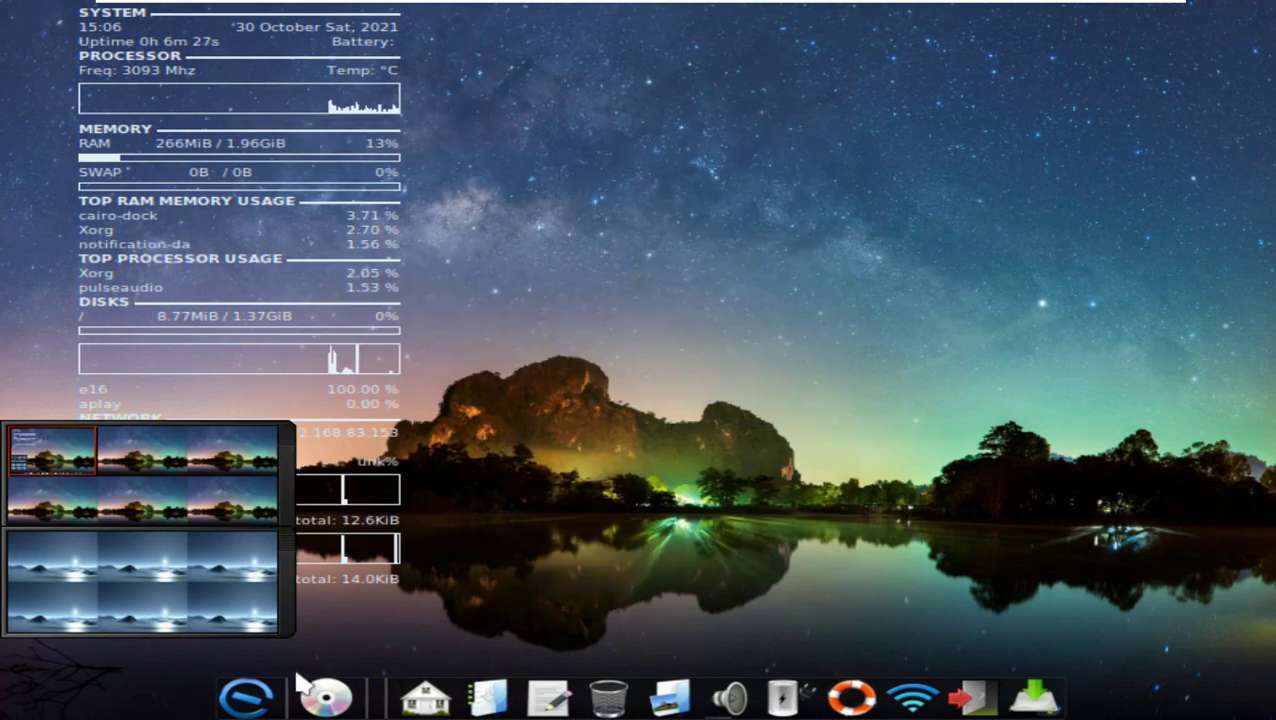
pyautogui.click(365, 680)
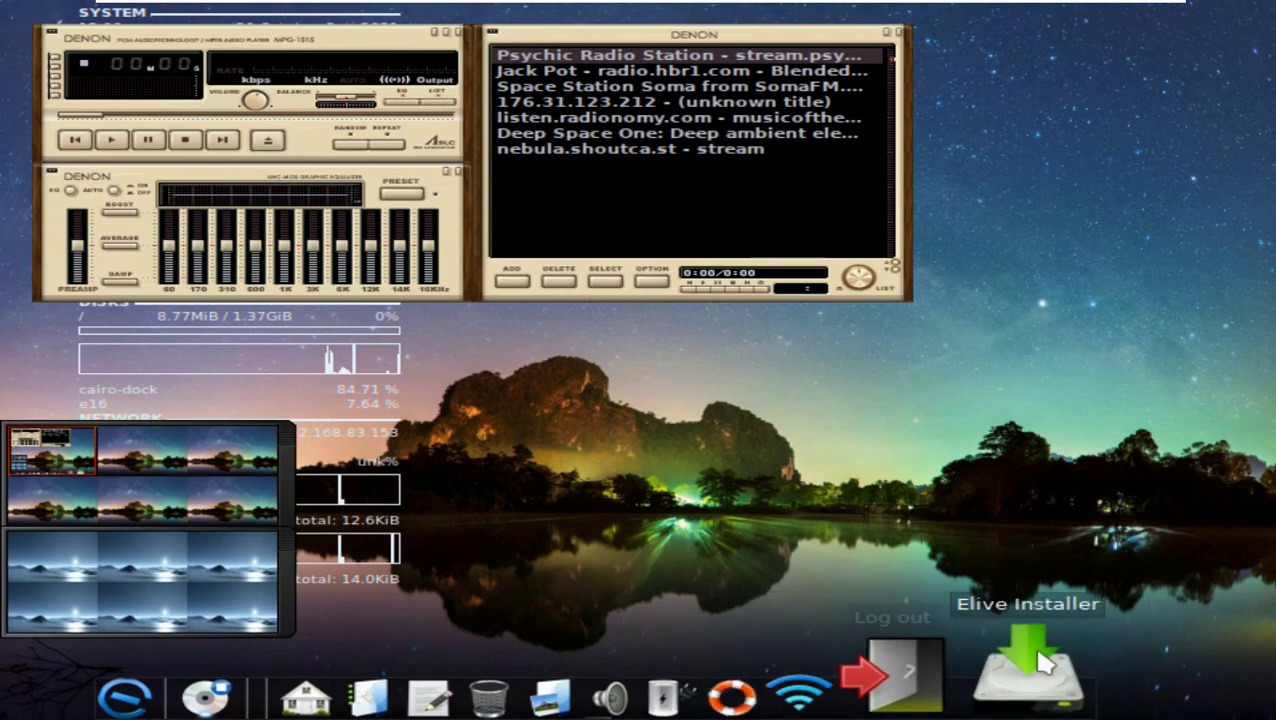
# Step: Launch the Elive Installer, close Audacious, accept bug reports without an email, and acknowledge the kernel notice
pyautogui.click(897, 32)
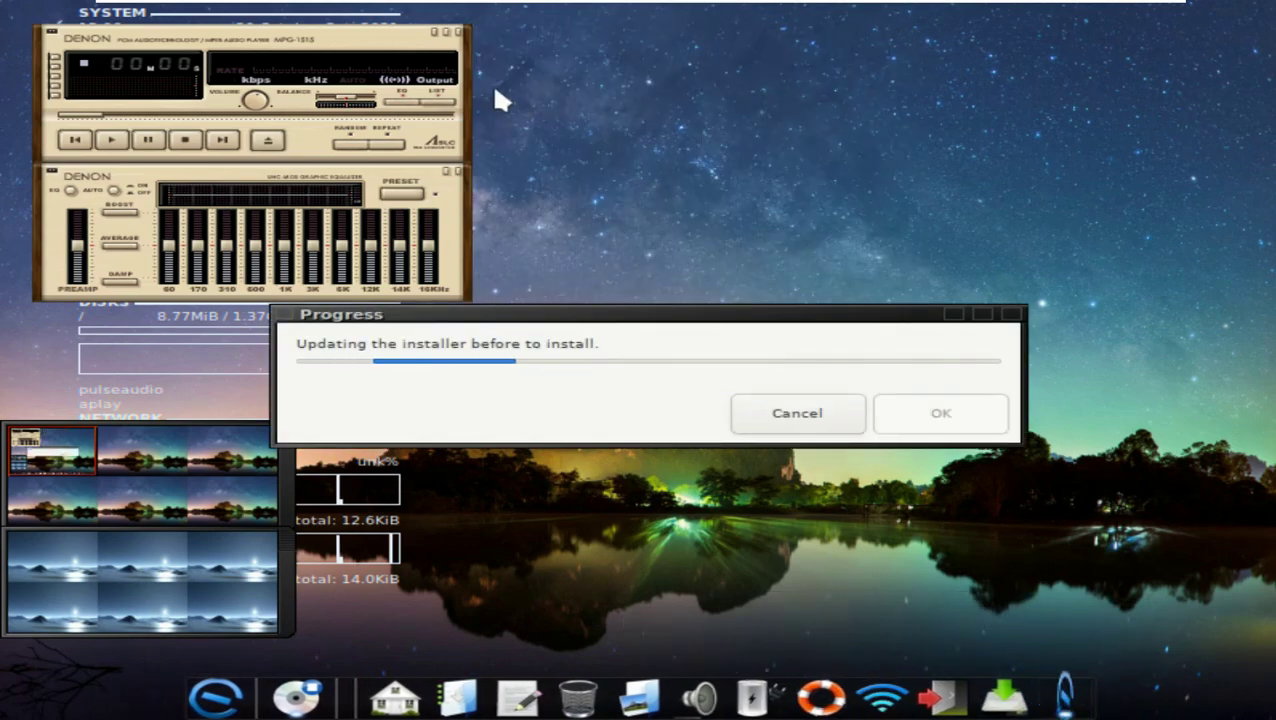
pyautogui.click(458, 33)
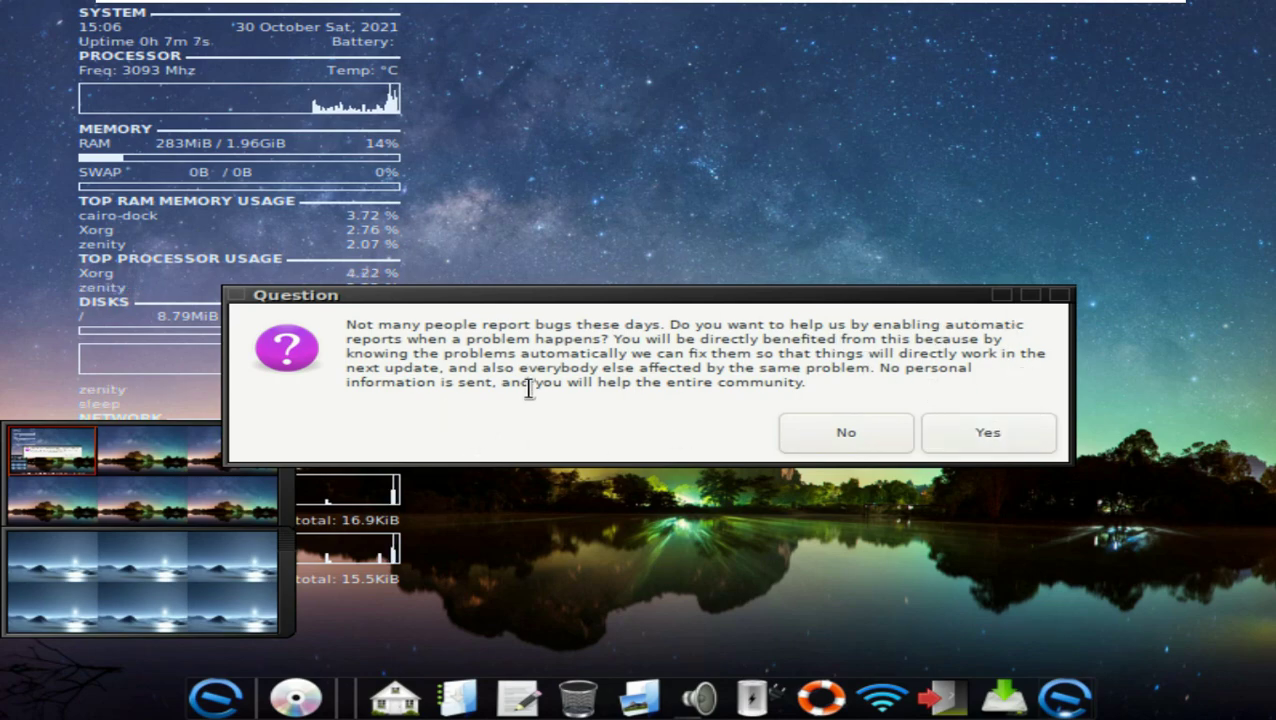
pyautogui.click(1000, 442)
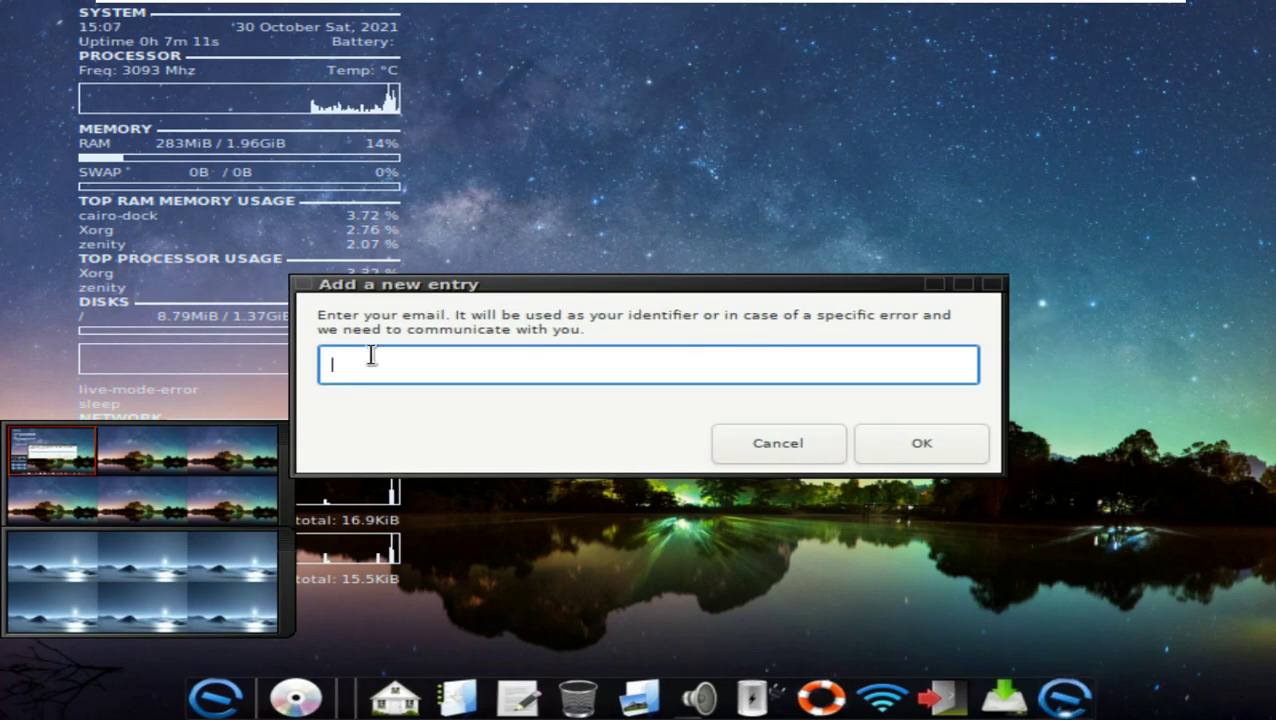
pyautogui.click(884, 452)
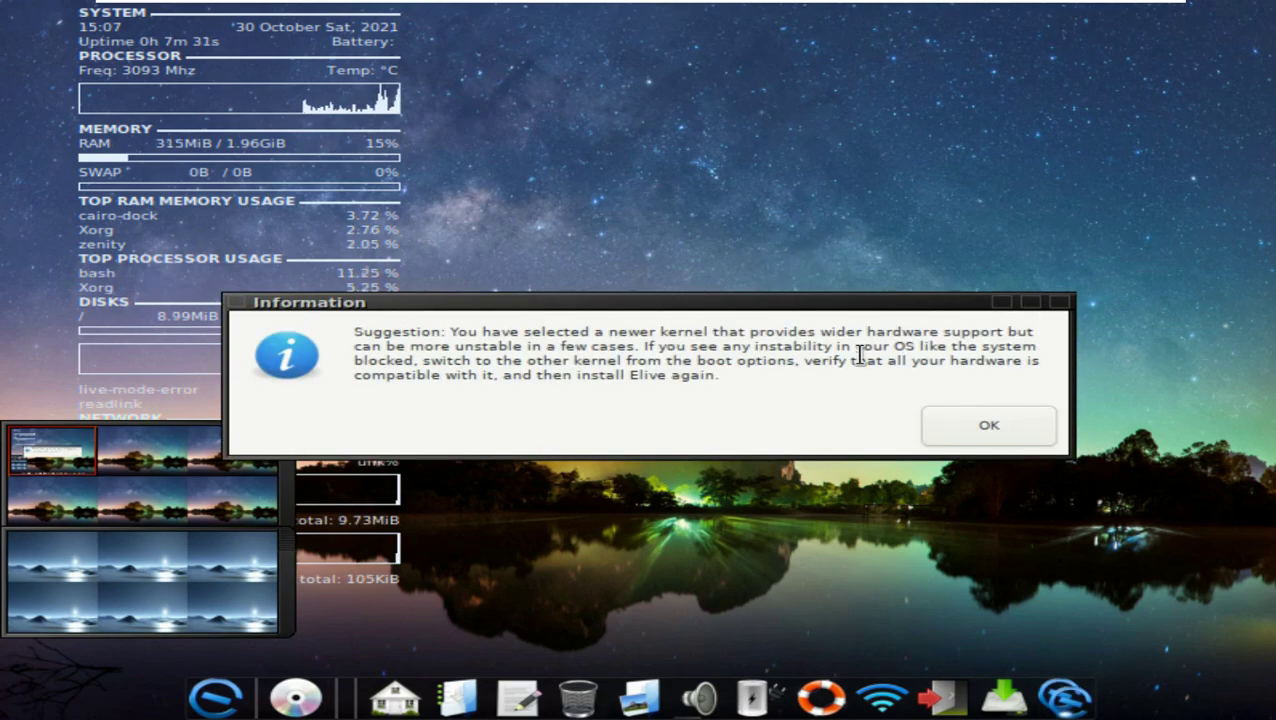
pyautogui.click(995, 432)
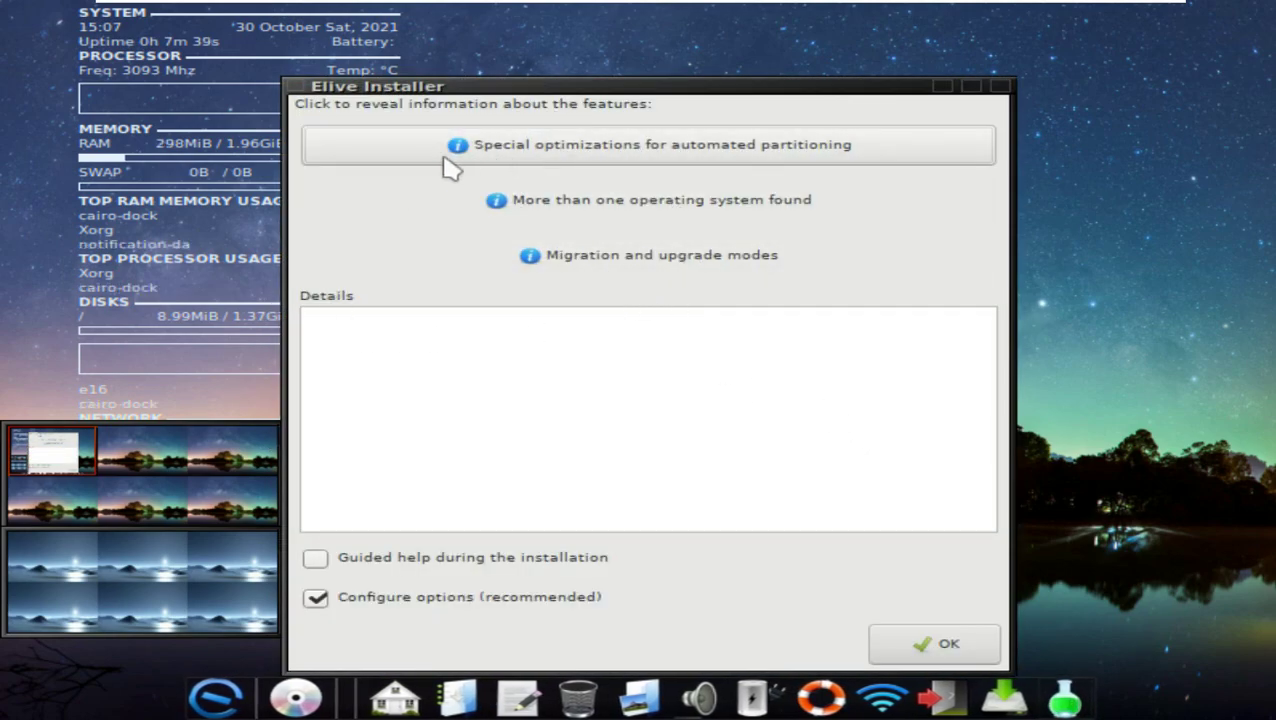
# Step: Review the partitioning, multiple-OS and migration details, then confirm the installer options
pyautogui.click(627, 158)
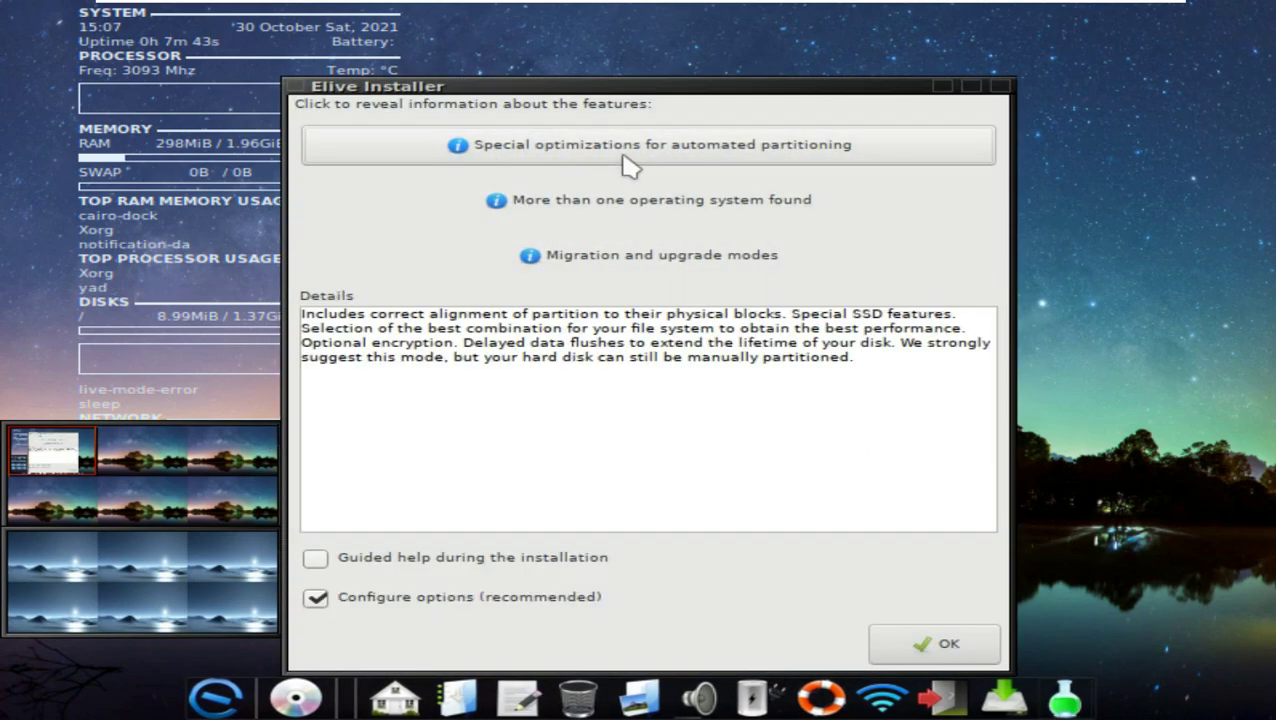
pyautogui.click(627, 200)
pyautogui.click(635, 256)
pyautogui.click(940, 643)
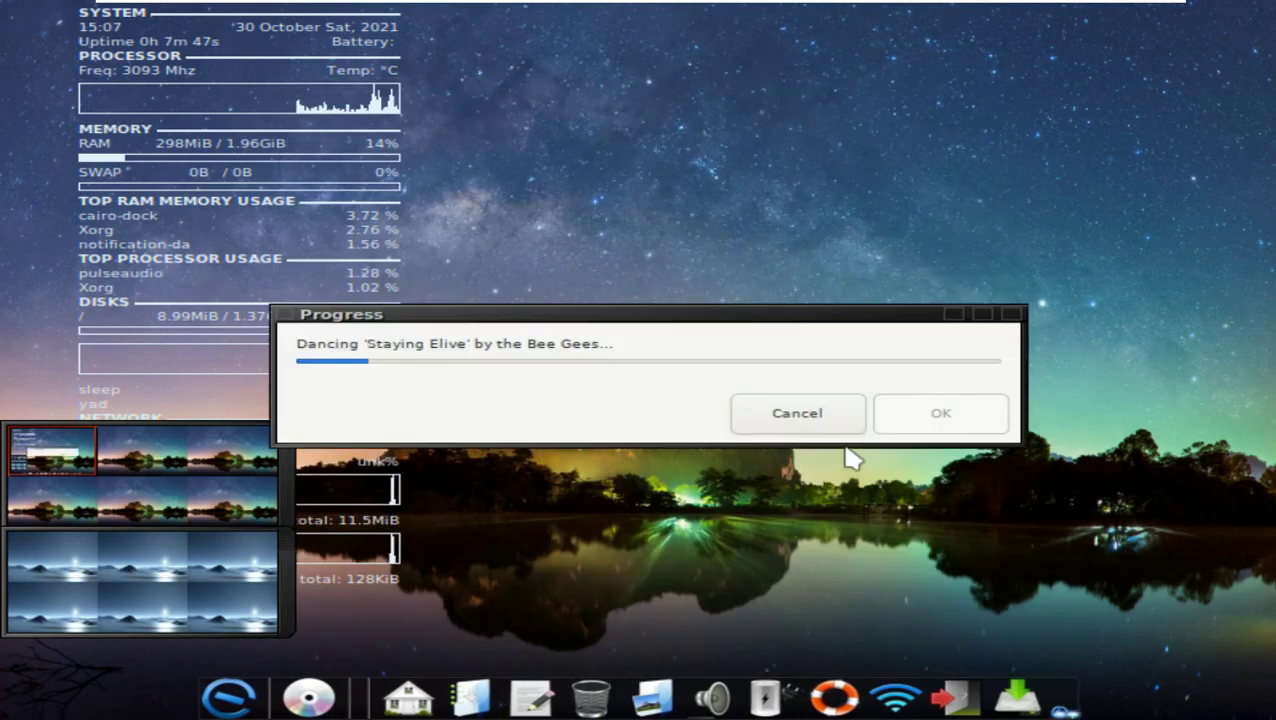
# Step: Choose Automatic whole-disk partitioning and agree to erase the entire hard disk
pyautogui.click(310, 309)
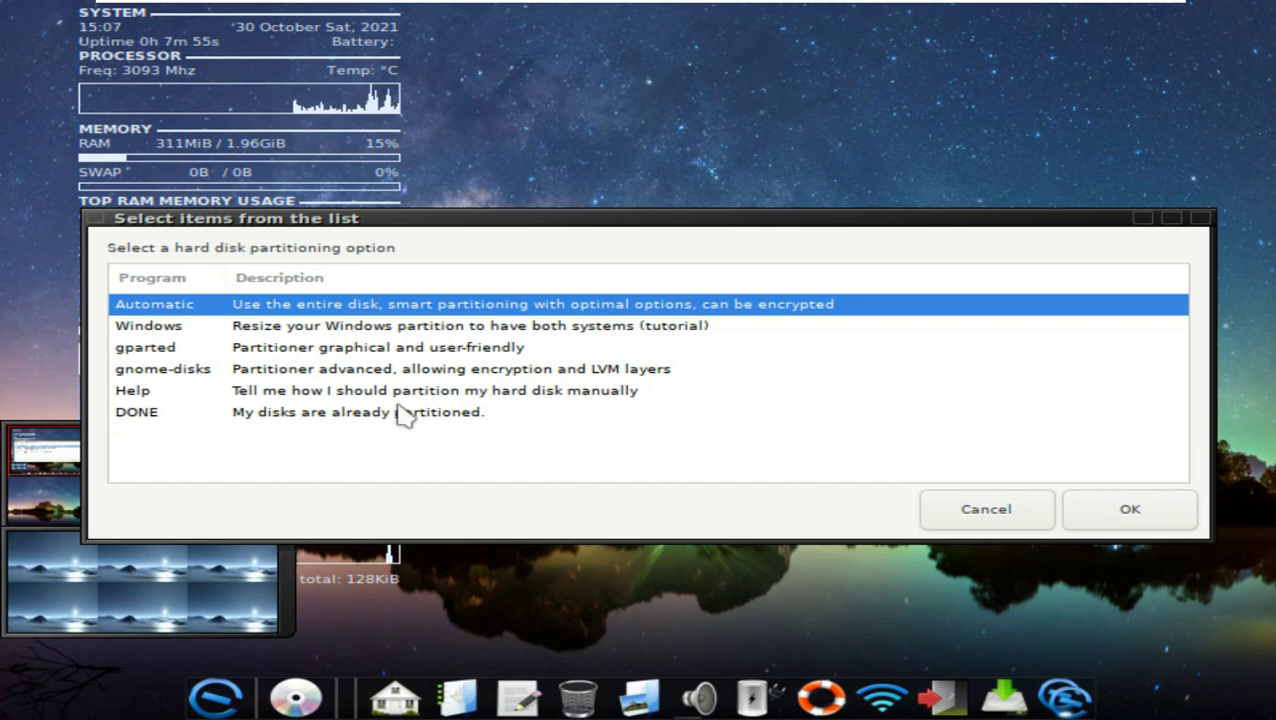
pyautogui.click(1106, 513)
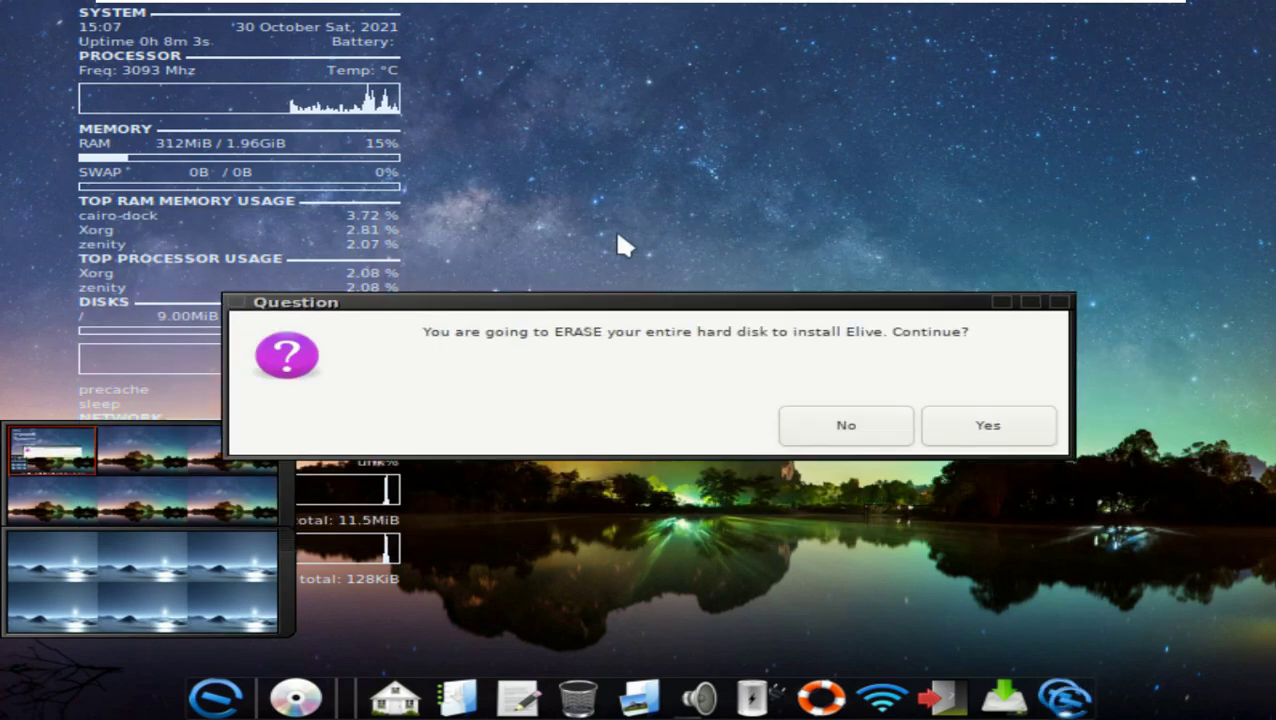
pyautogui.click(1000, 420)
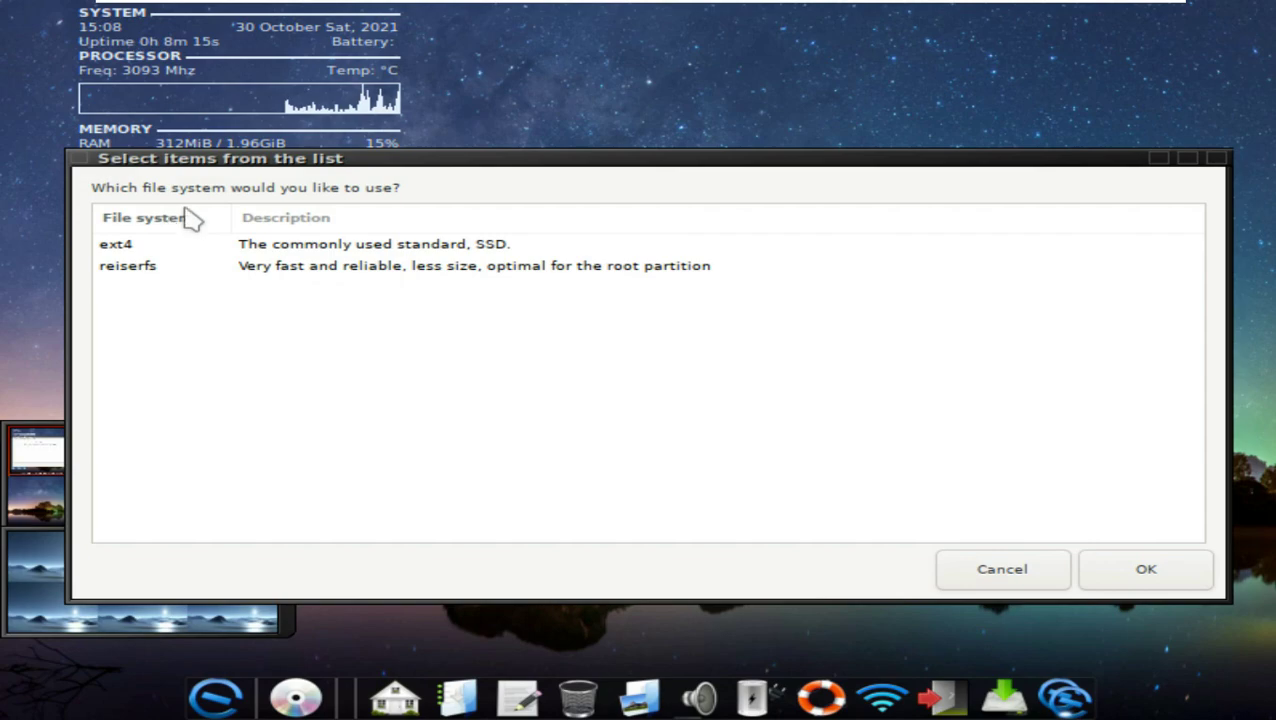
# Step: Select ext4 as the file system and decline hard disk encryption
pyautogui.click(256, 250)
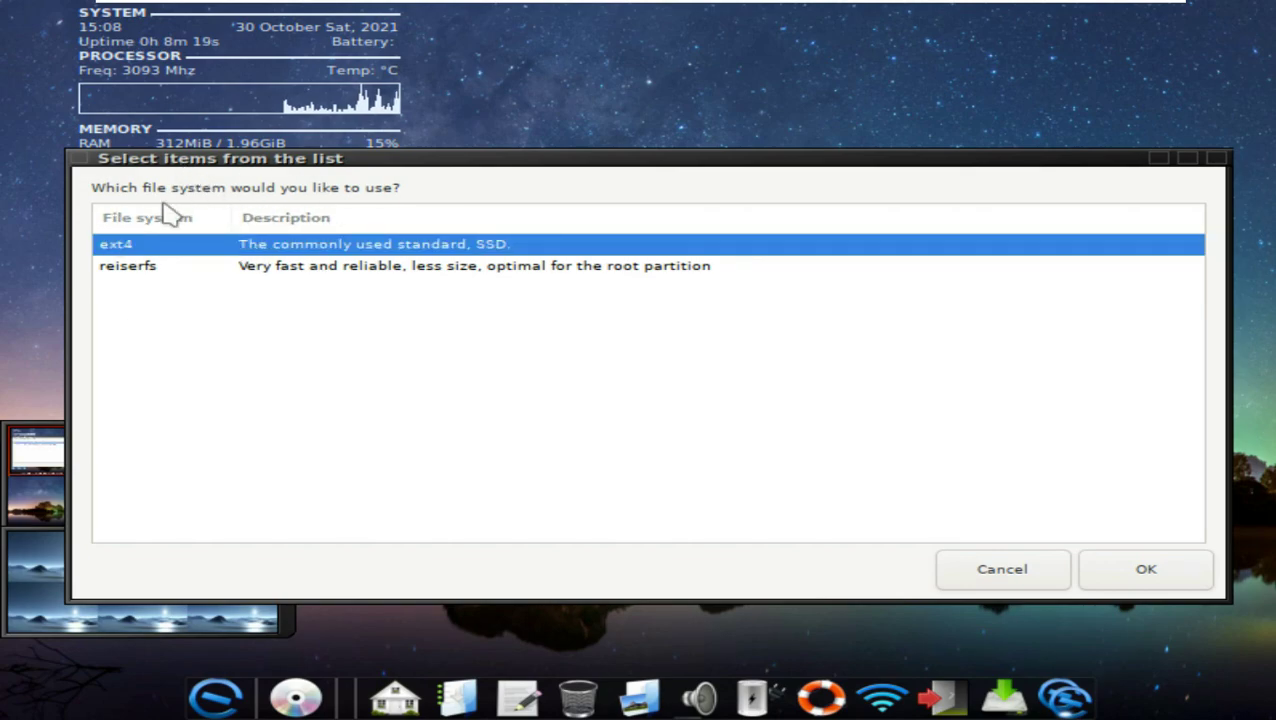
pyautogui.click(511, 268)
pyautogui.click(512, 246)
pyautogui.click(1130, 566)
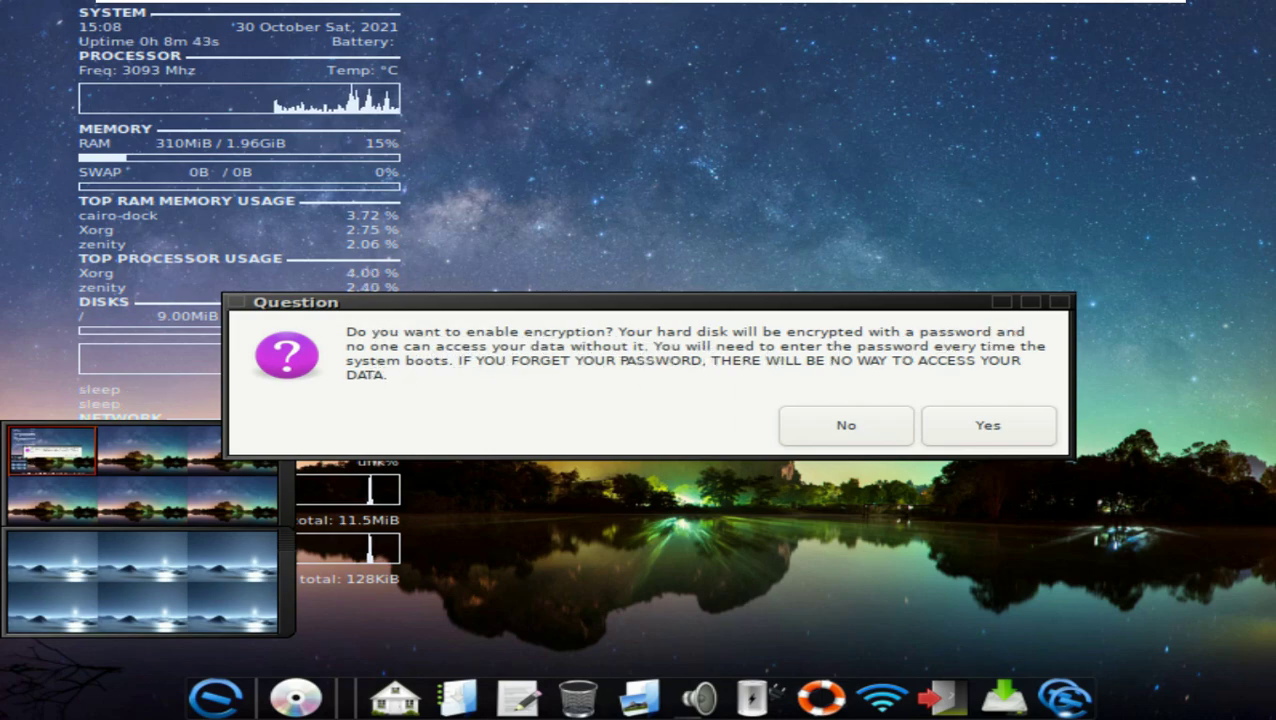
pyautogui.click(810, 433)
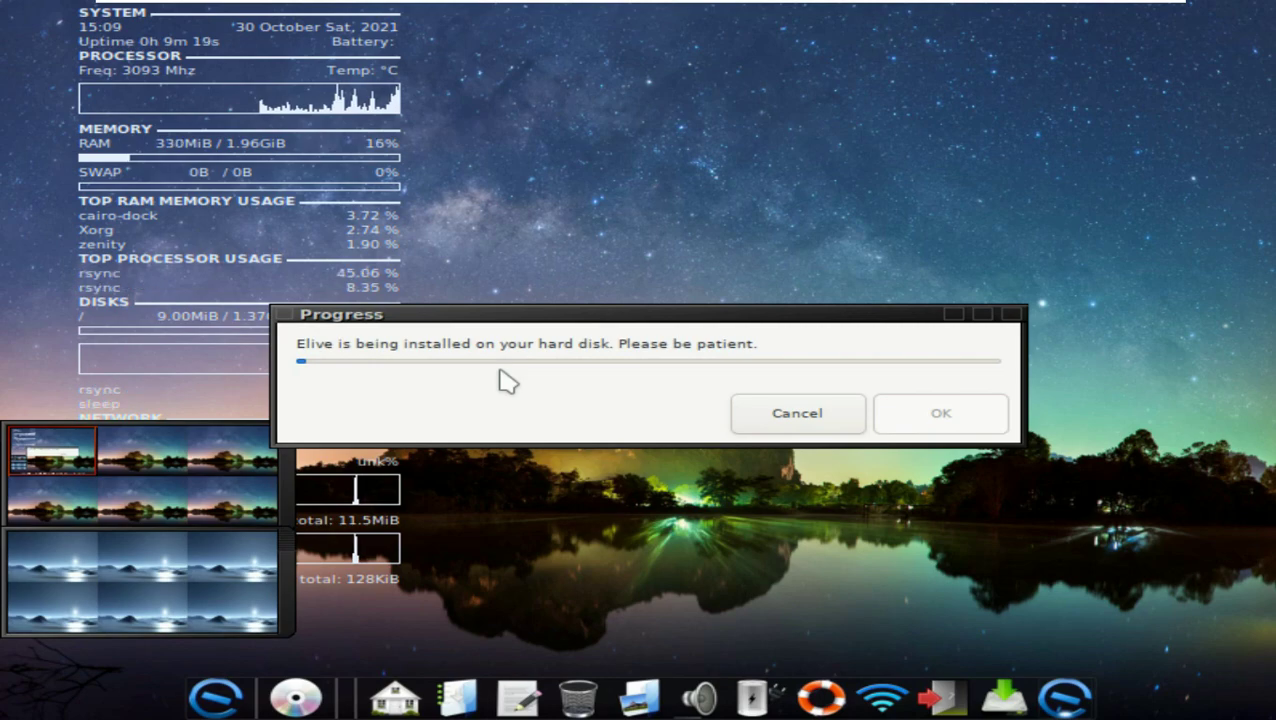
# Step: Set the VMware guest display to Free Stretch so it fills the screen
pyautogui.moveTo(1125, 62)
pyautogui.click(786, 13)
pyautogui.click(826, 57)
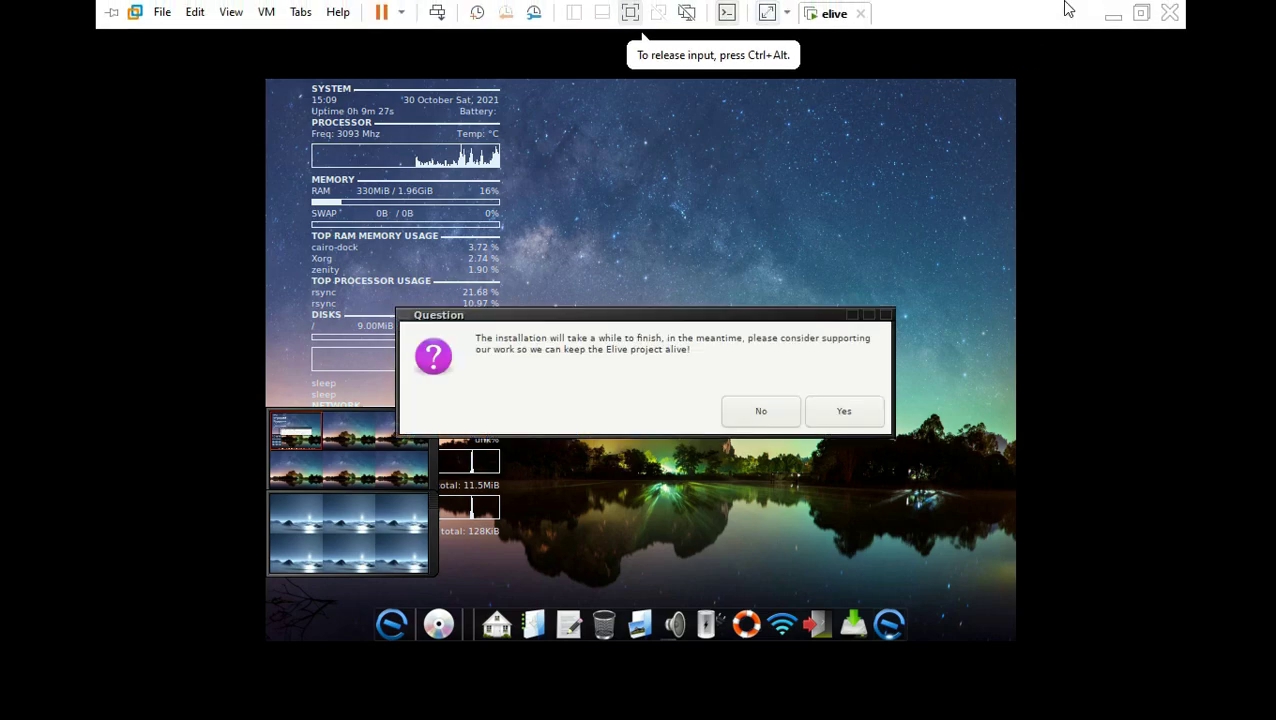
pyautogui.click(786, 13)
pyautogui.click(797, 51)
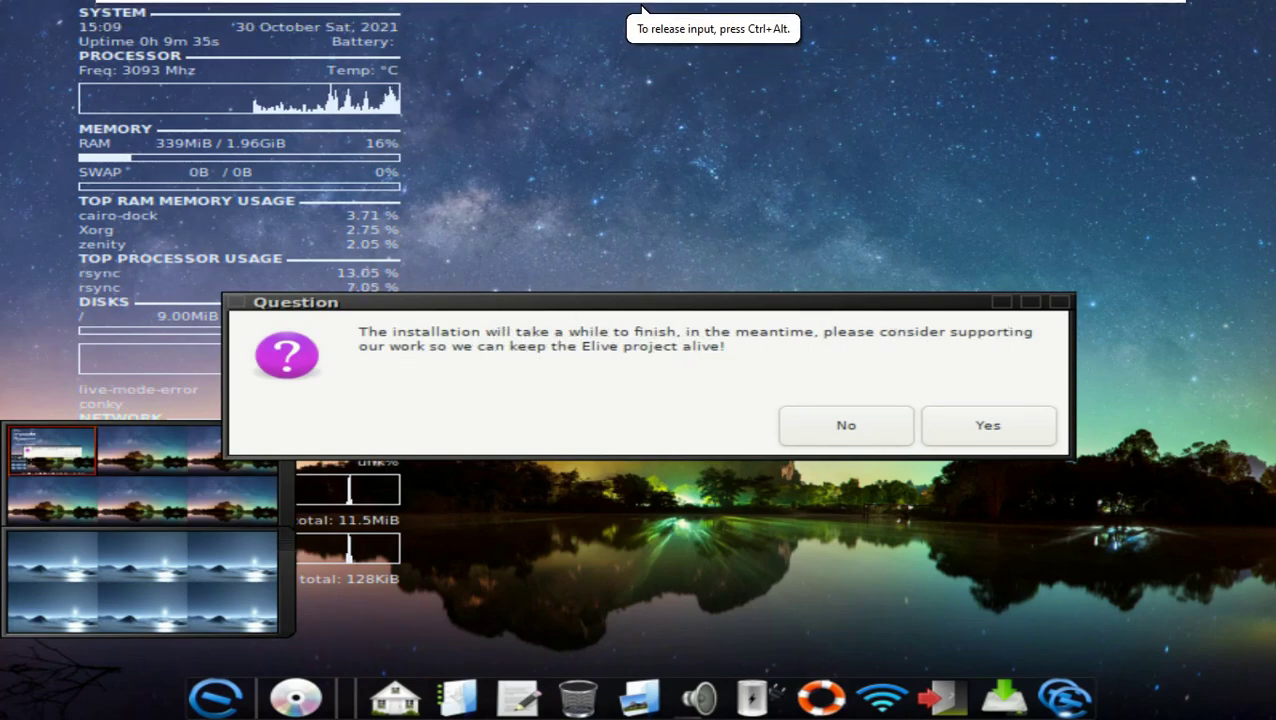
# Step: Decline the support request, close the donation information, and decline to donate
pyautogui.click(846, 438)
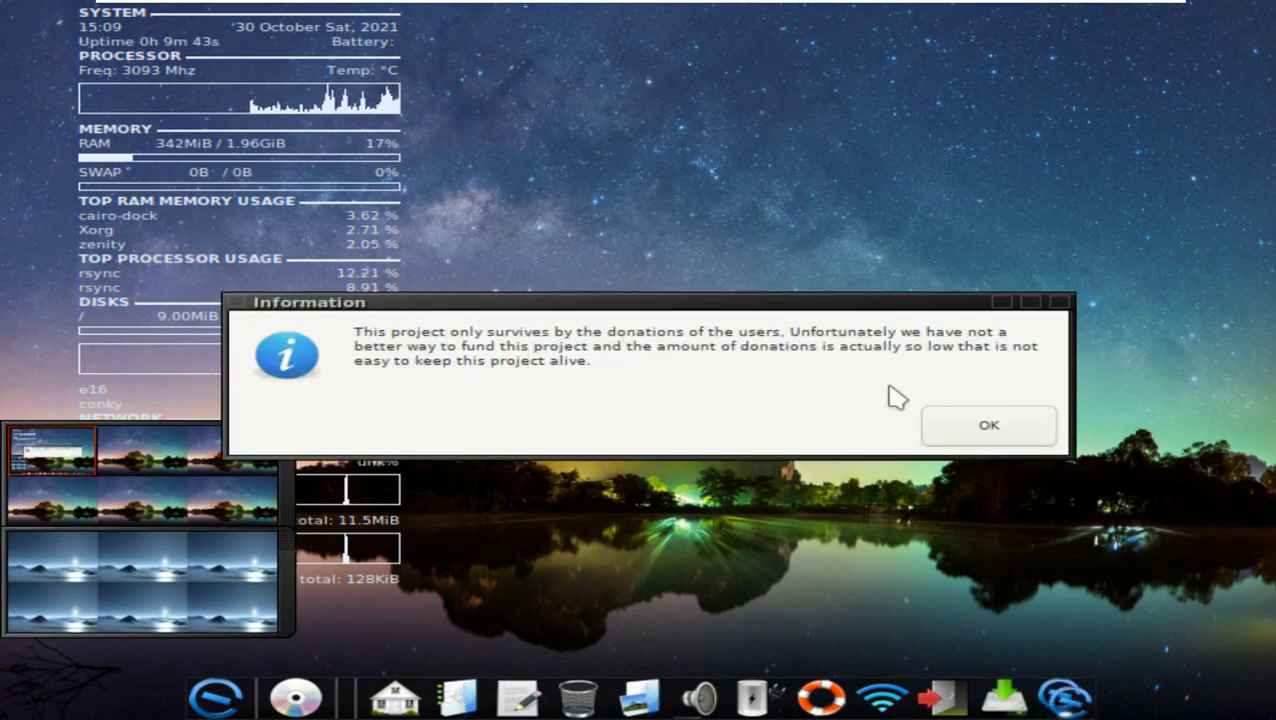
pyautogui.click(1062, 304)
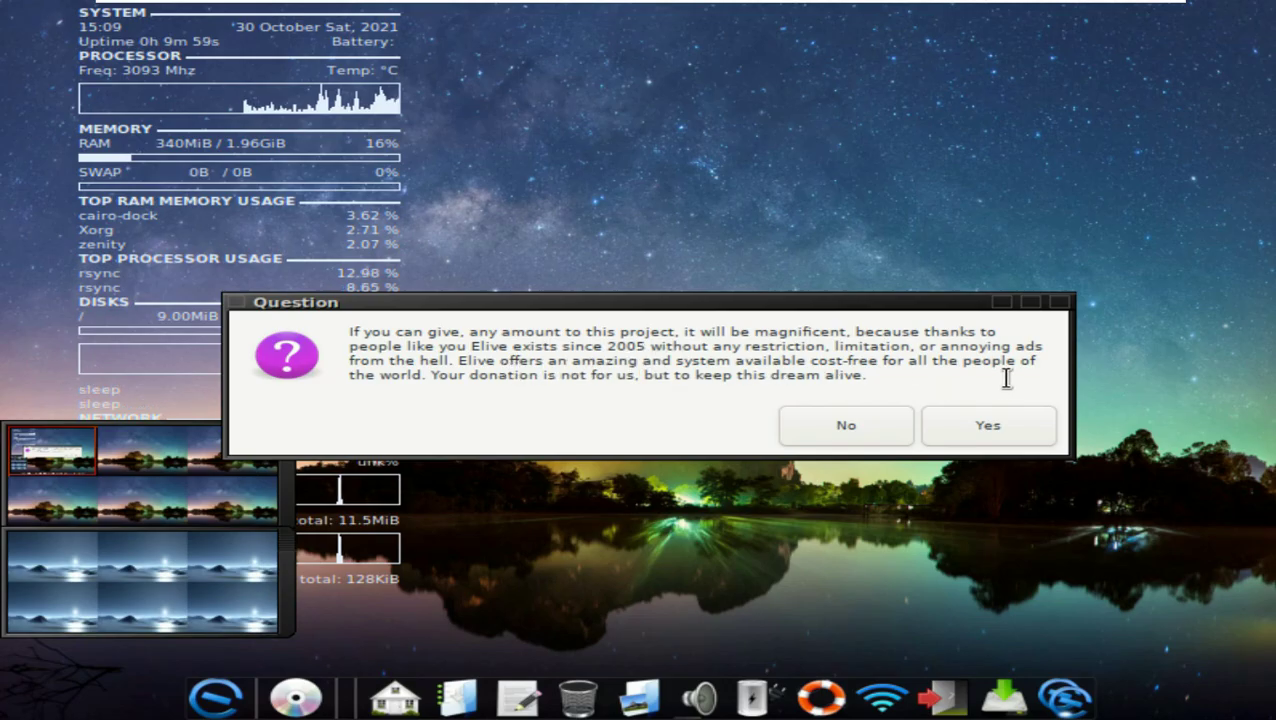
pyautogui.click(846, 435)
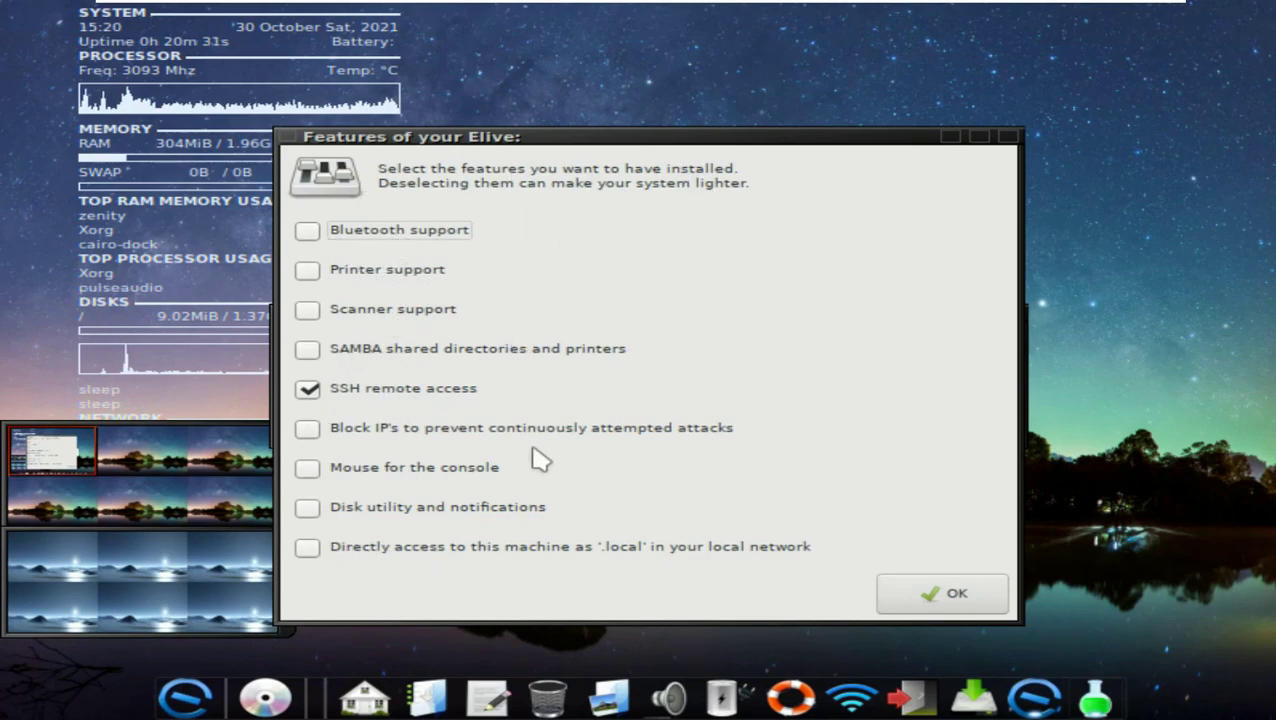
# Step: Accept the default system features, applications, browsers and space-saving options, and skip all non-free software
pyautogui.click(935, 593)
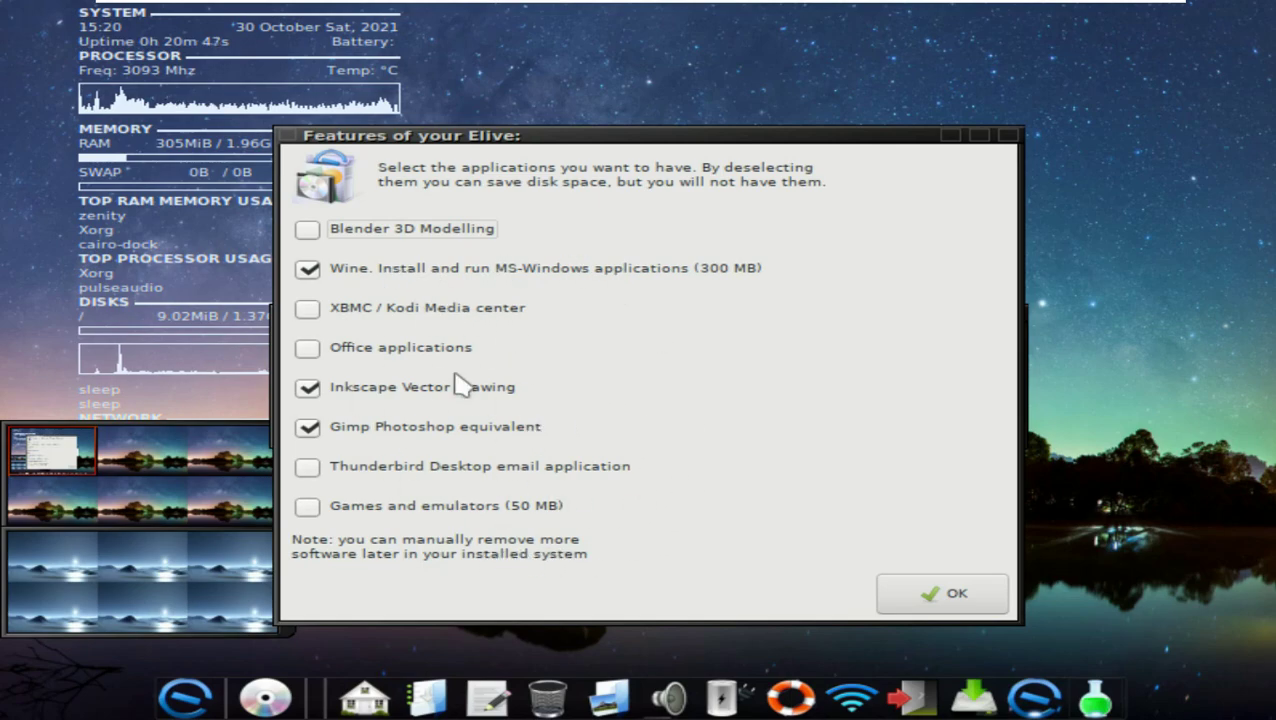
pyautogui.click(948, 598)
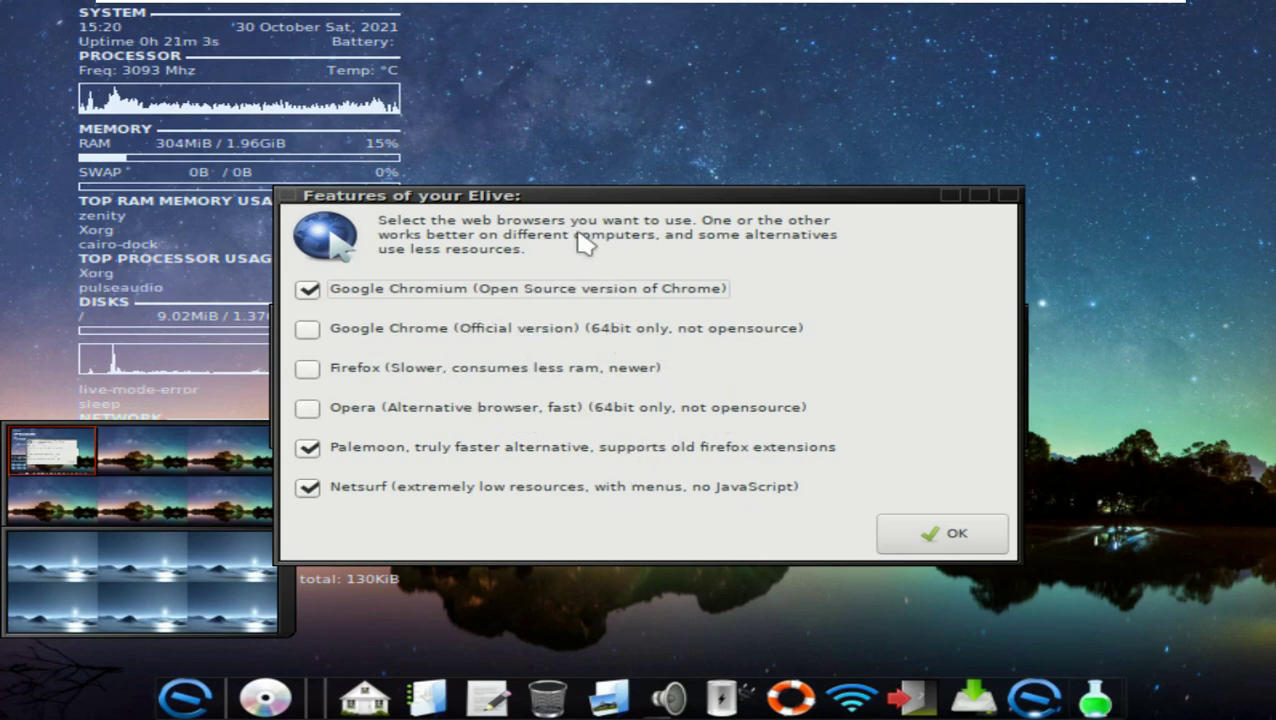
pyautogui.click(960, 535)
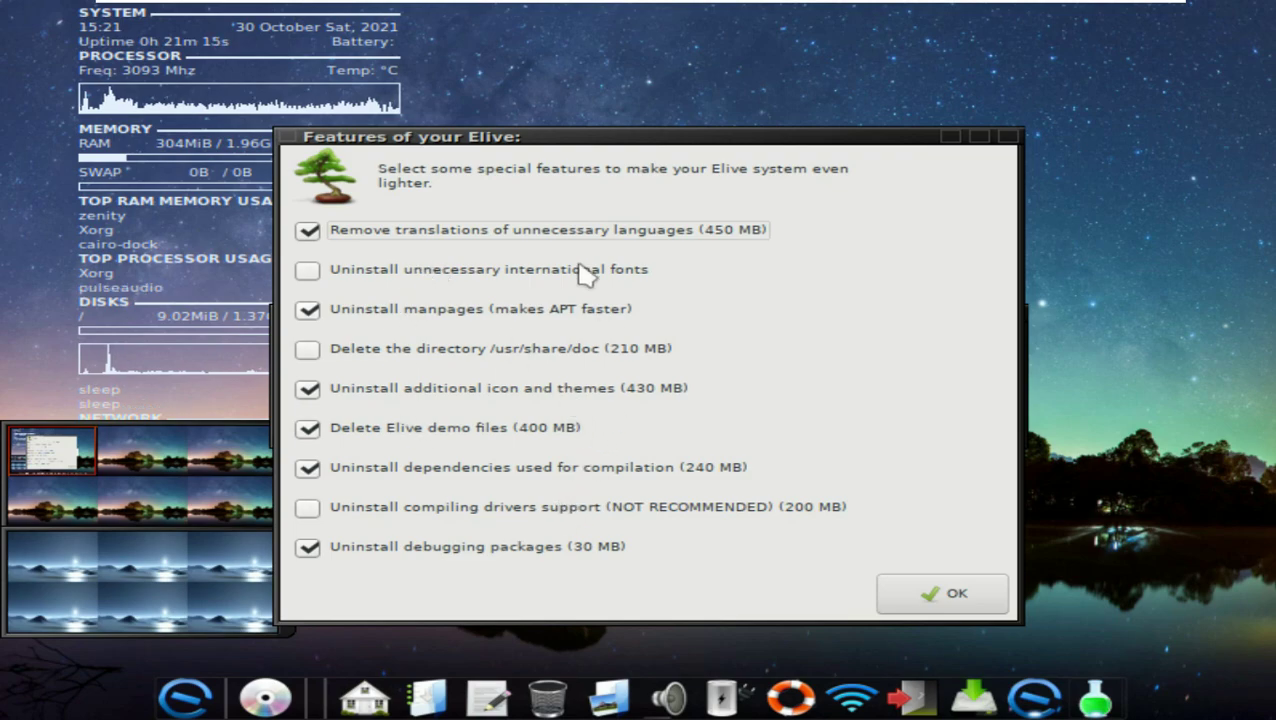
pyautogui.click(953, 594)
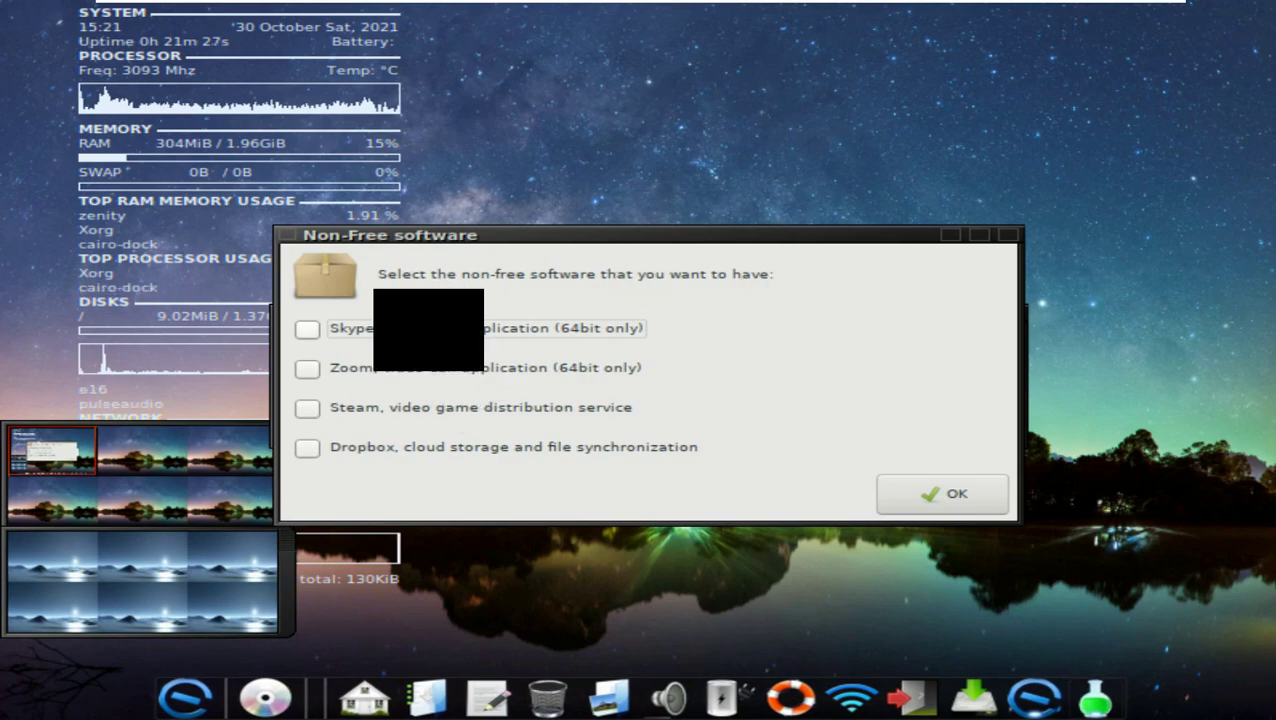
pyautogui.click(930, 497)
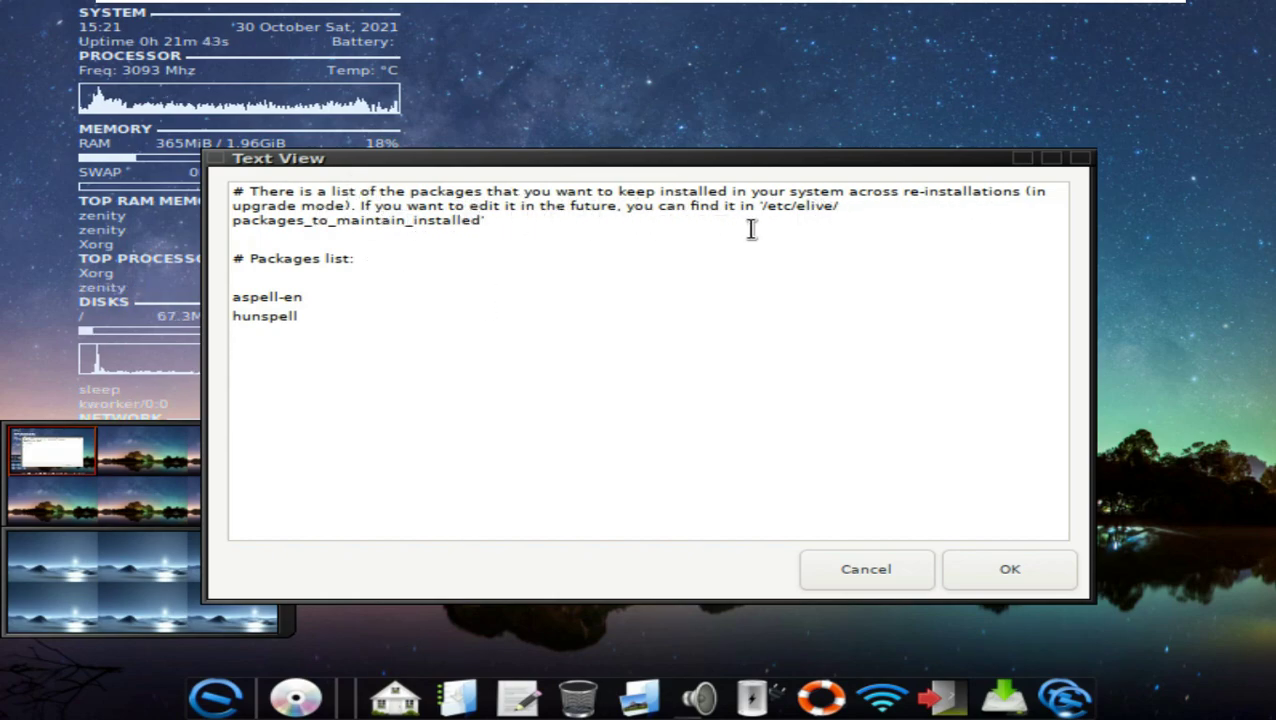
# Step: Accept the packages-to-keep list containing aspell-en and hunspell
pyautogui.moveTo(833, 206); pyautogui.dragTo(757, 206)
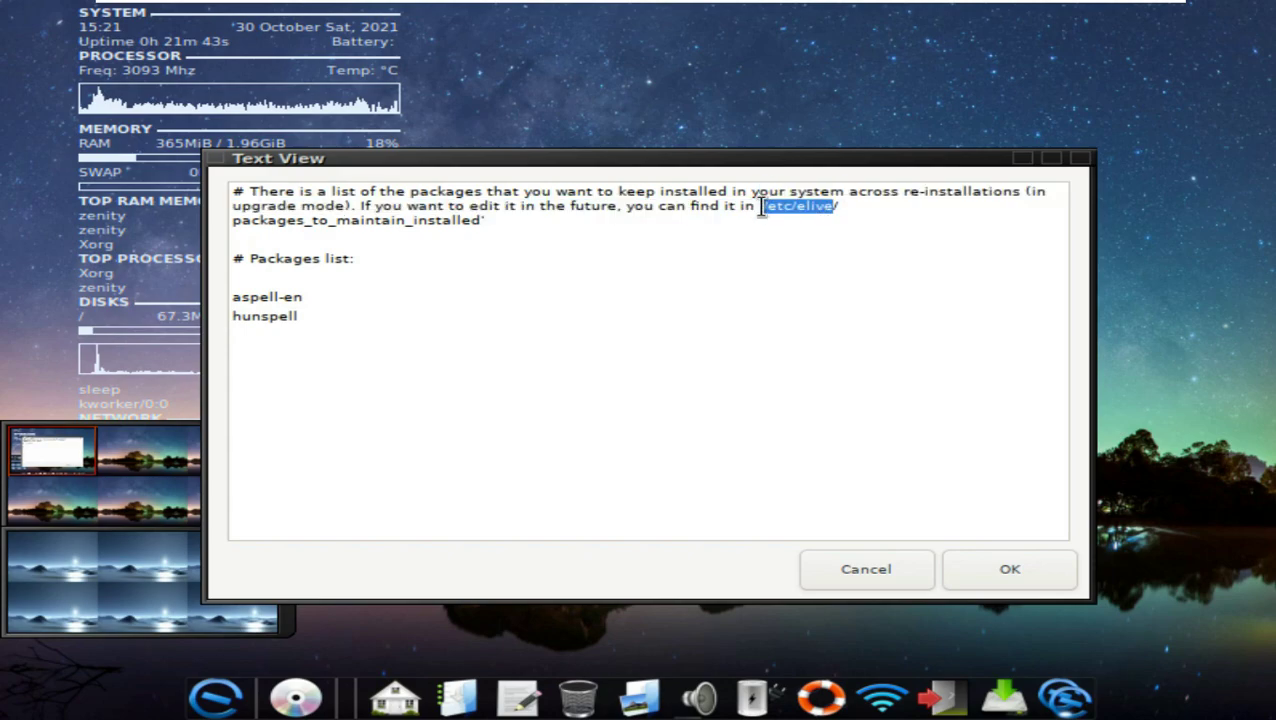
pyautogui.click(345, 258)
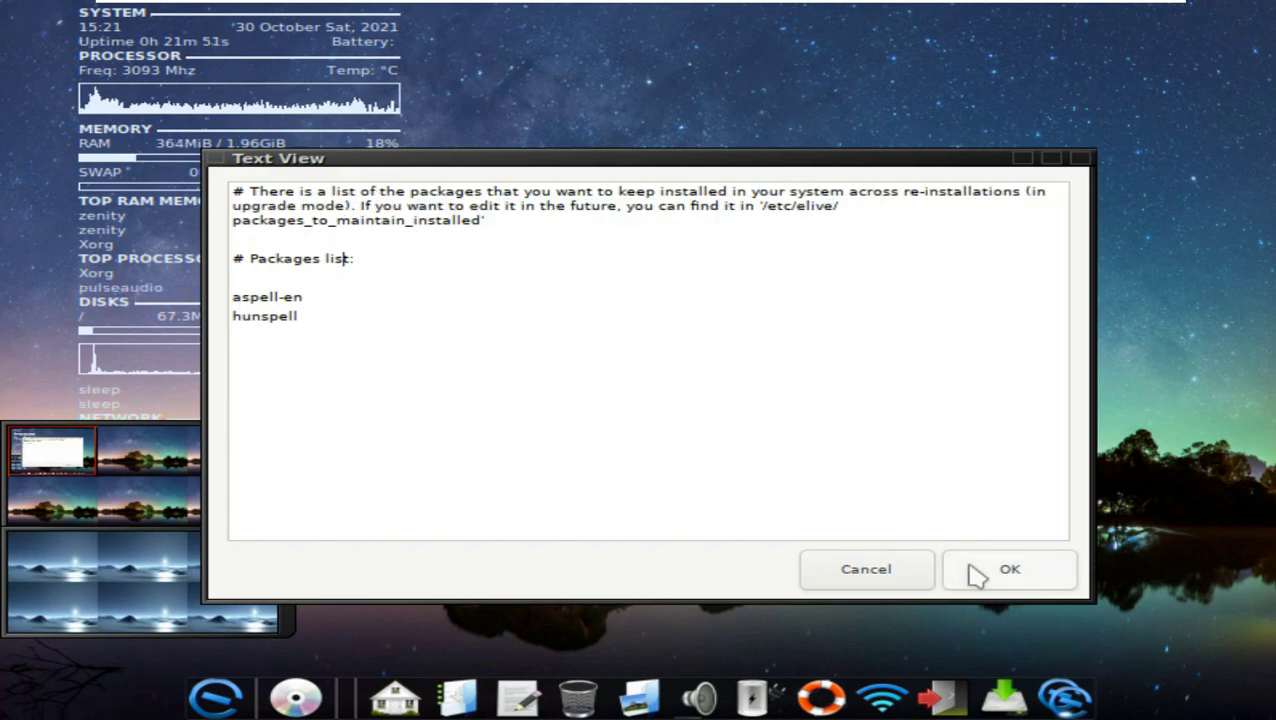
pyautogui.click(971, 570)
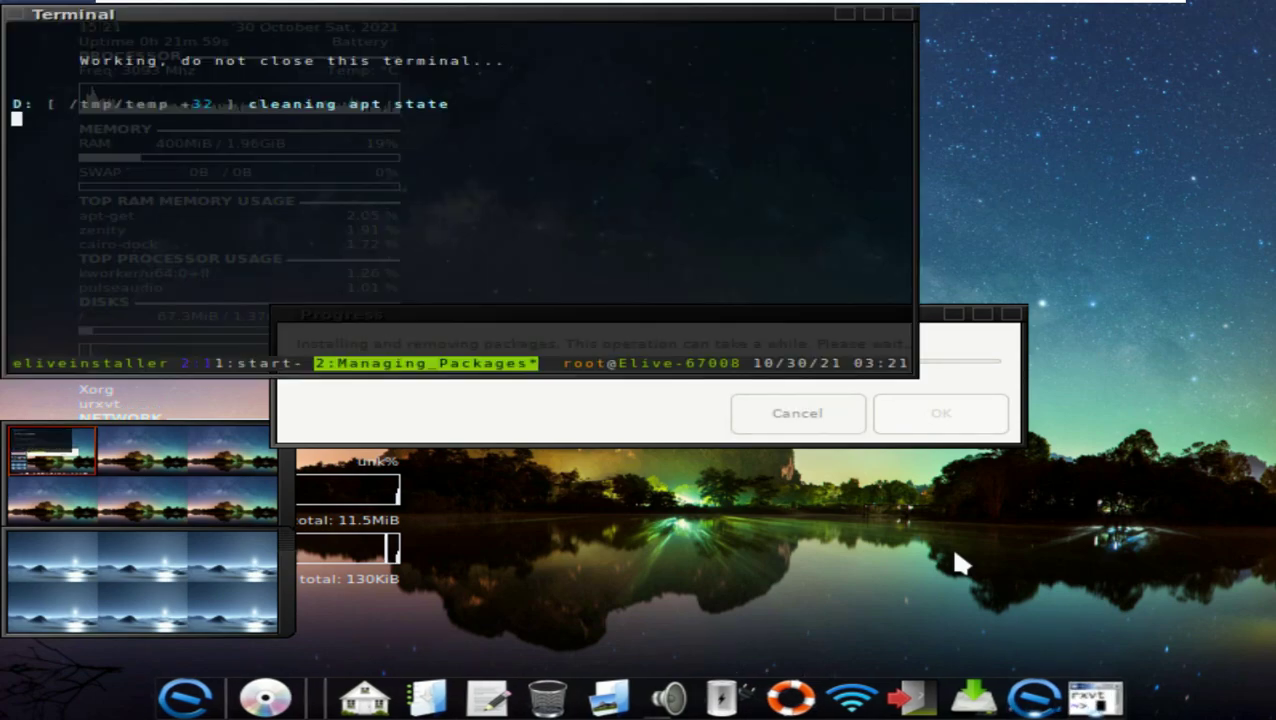
# Step: Move the installer terminal to the screen centre and maximize it to follow package installation
pyautogui.moveTo(660, 30); pyautogui.dragTo(815, 177)
pyautogui.click(1025, 160)
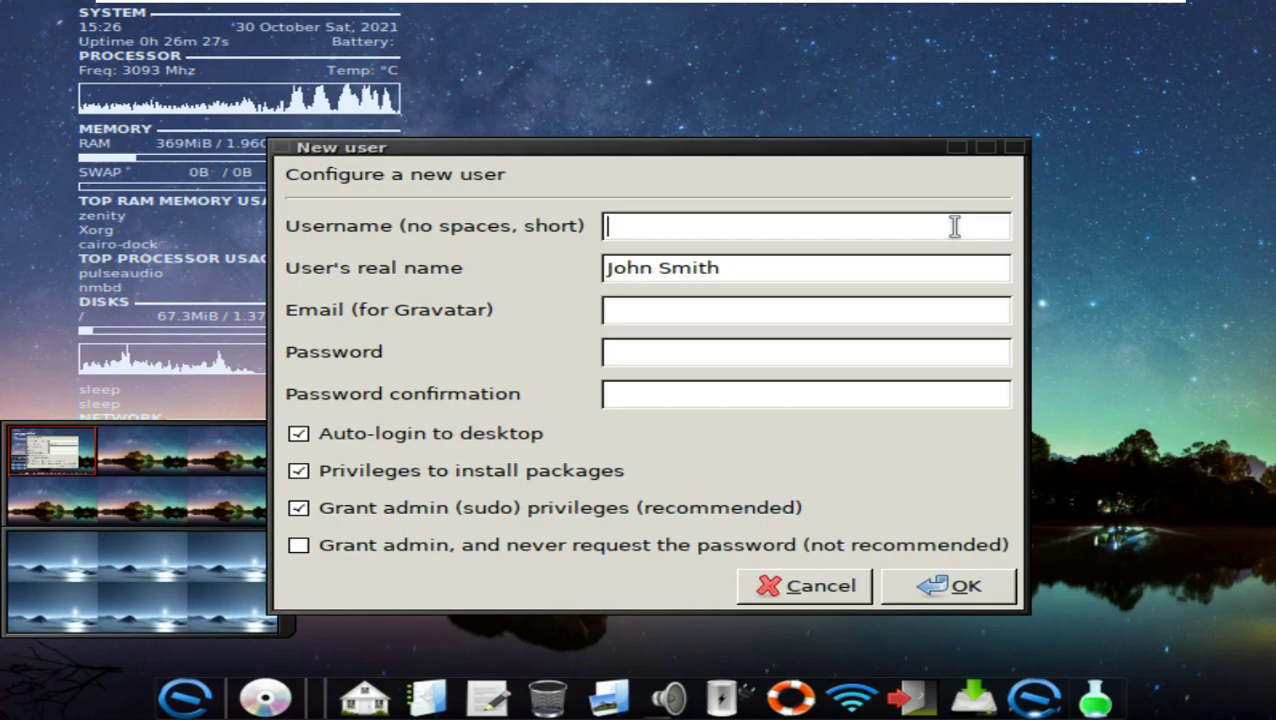
# Step: Create the new user with a username and confirmed password, then accept the suggested hostname
pyautogui.write('runboxing')
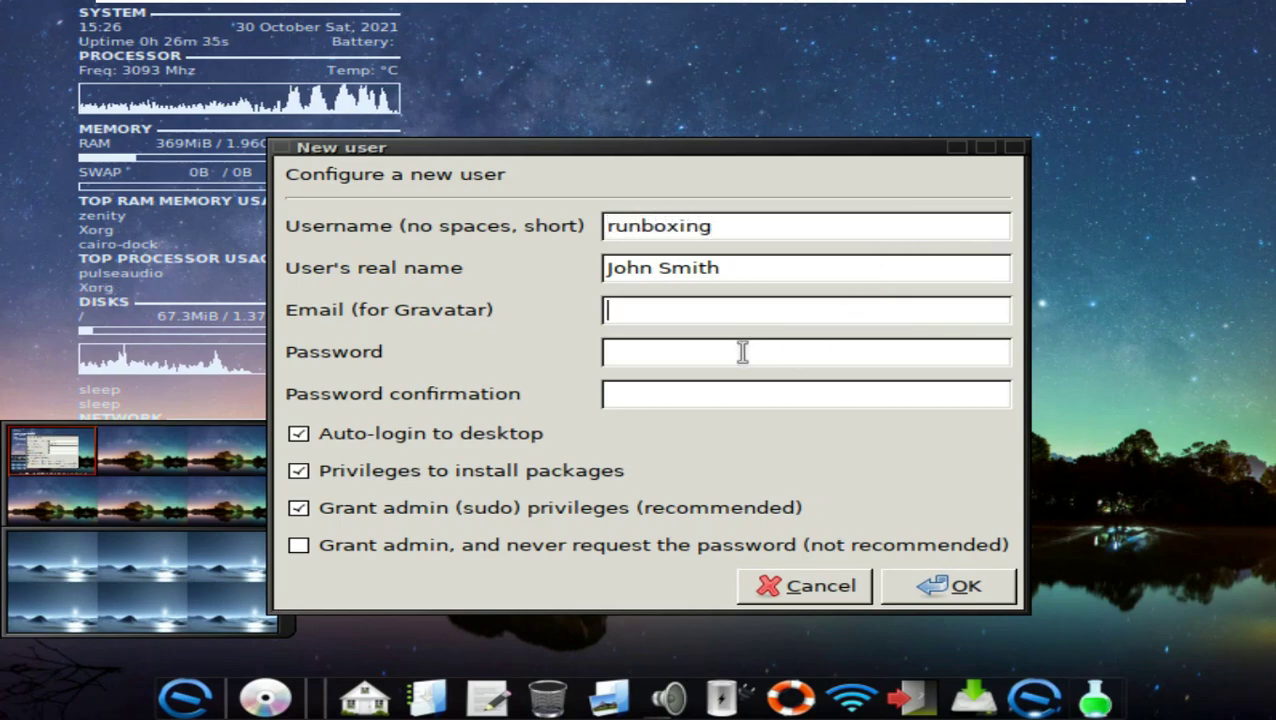
pyautogui.press('Tab')
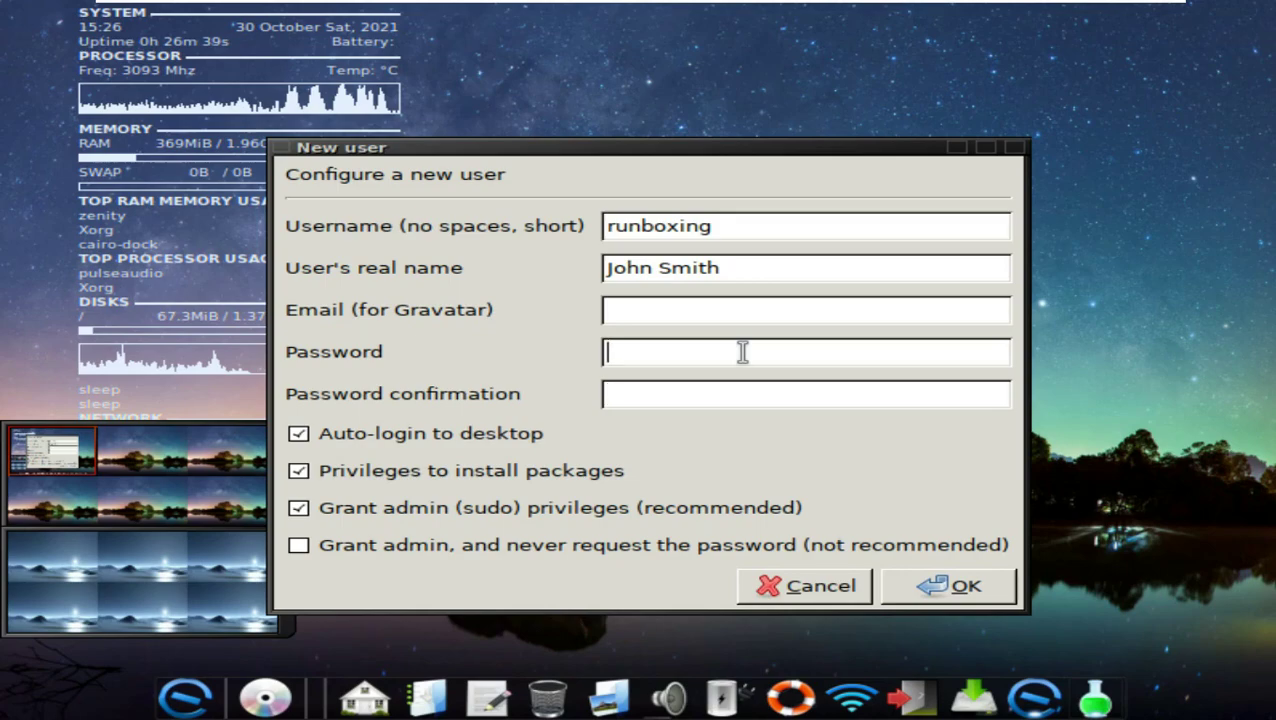
pyautogui.click(706, 401)
pyautogui.write('****')
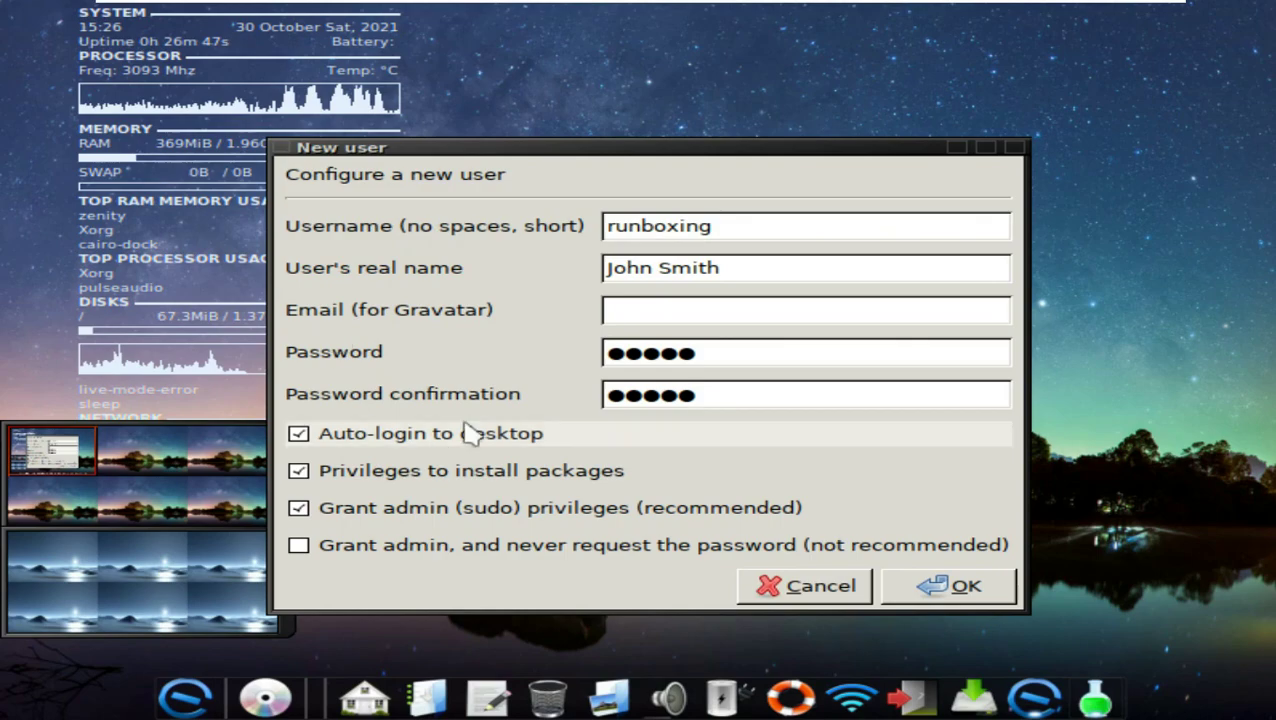
pyautogui.click(912, 585)
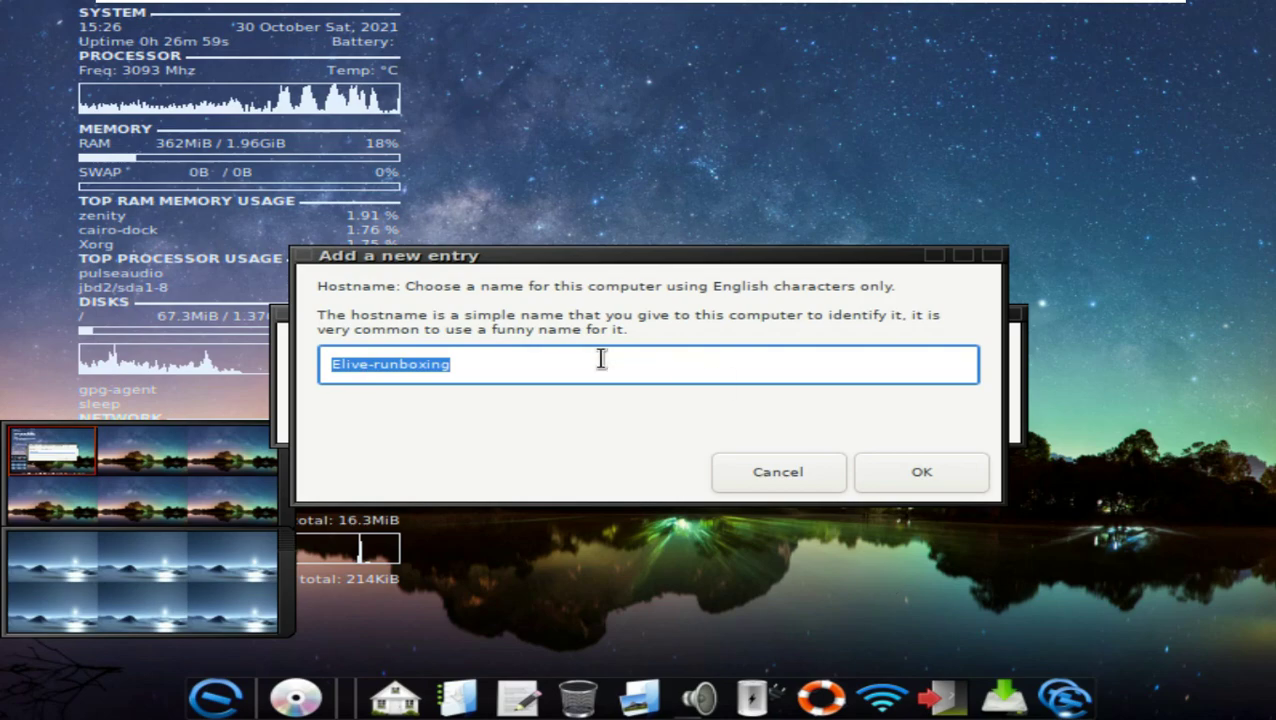
pyautogui.click(923, 474)
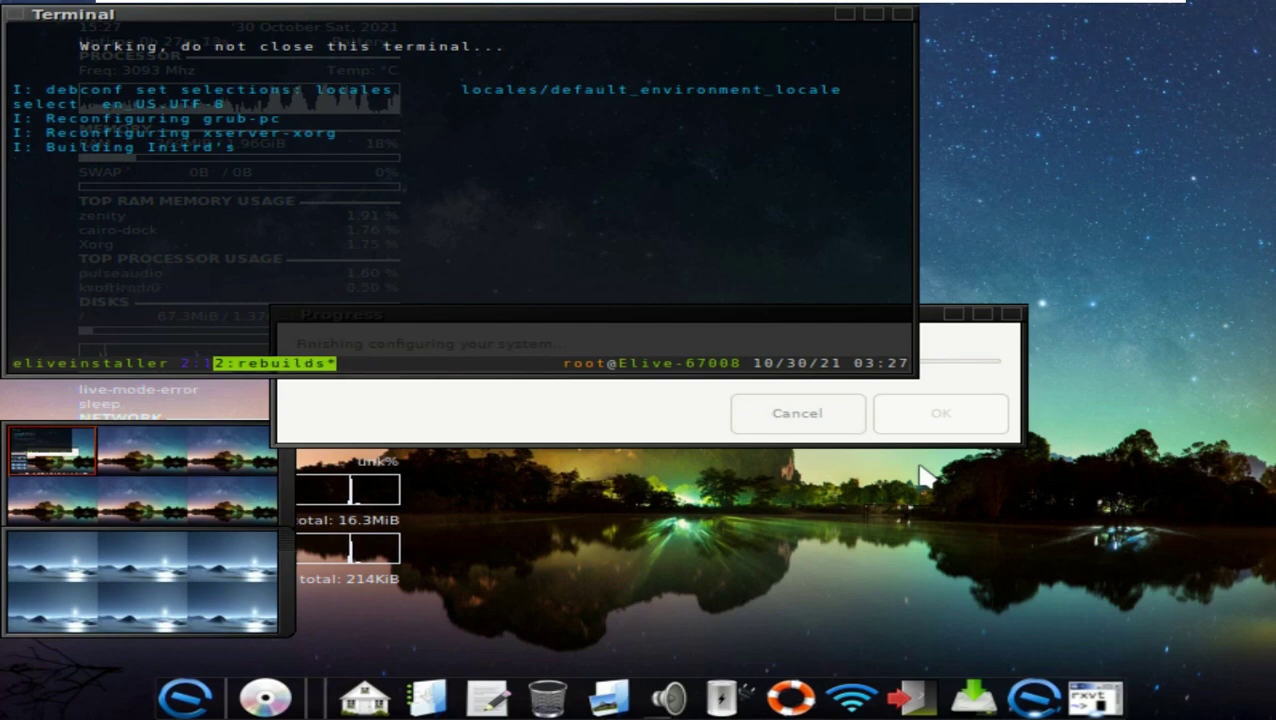
# Step: Maximize the terminal while GRUB installs to /dev/sda, then dismiss the Congratulations message
pyautogui.click(873, 15)
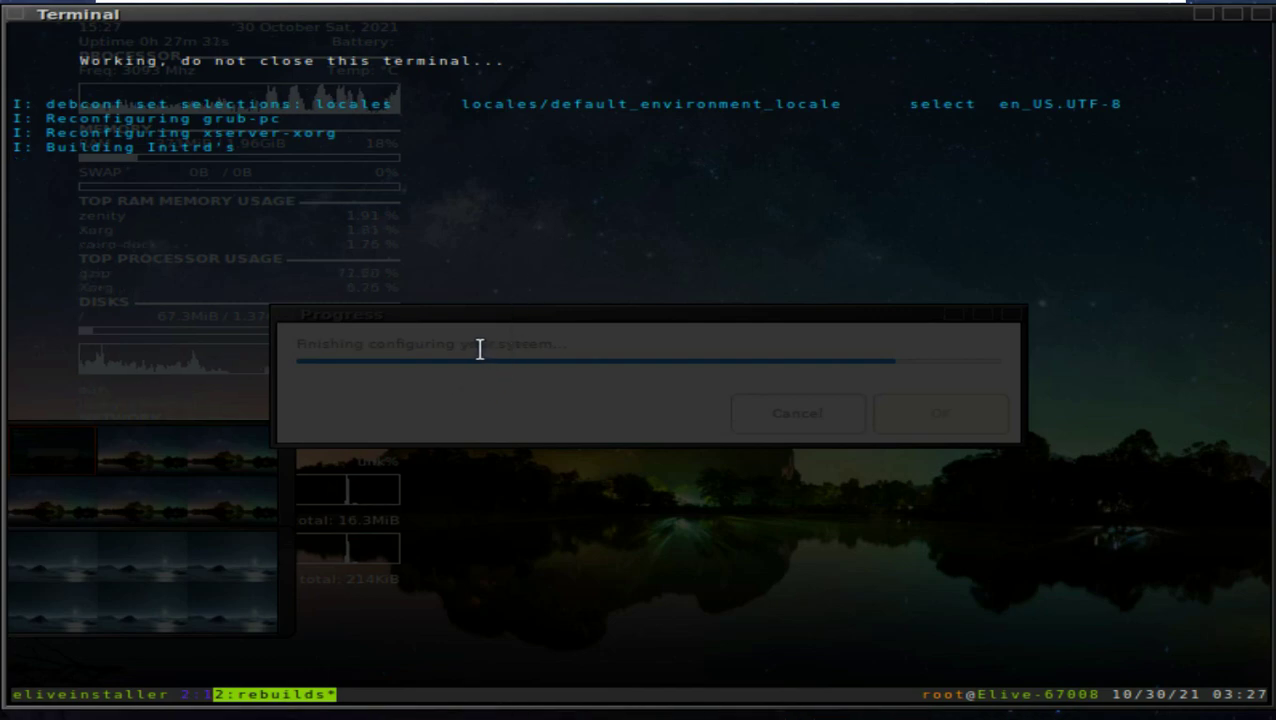
pyautogui.moveTo(496, 60); pyautogui.dragTo(68, 62)
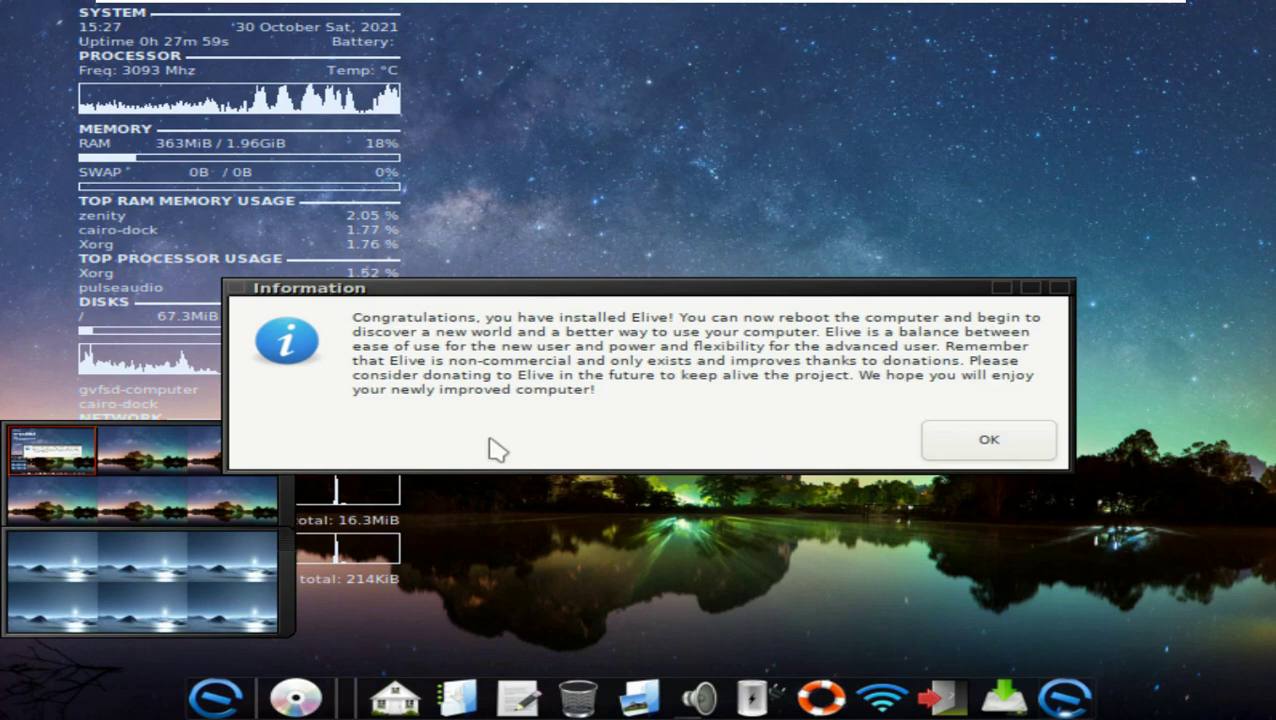
pyautogui.click(957, 443)
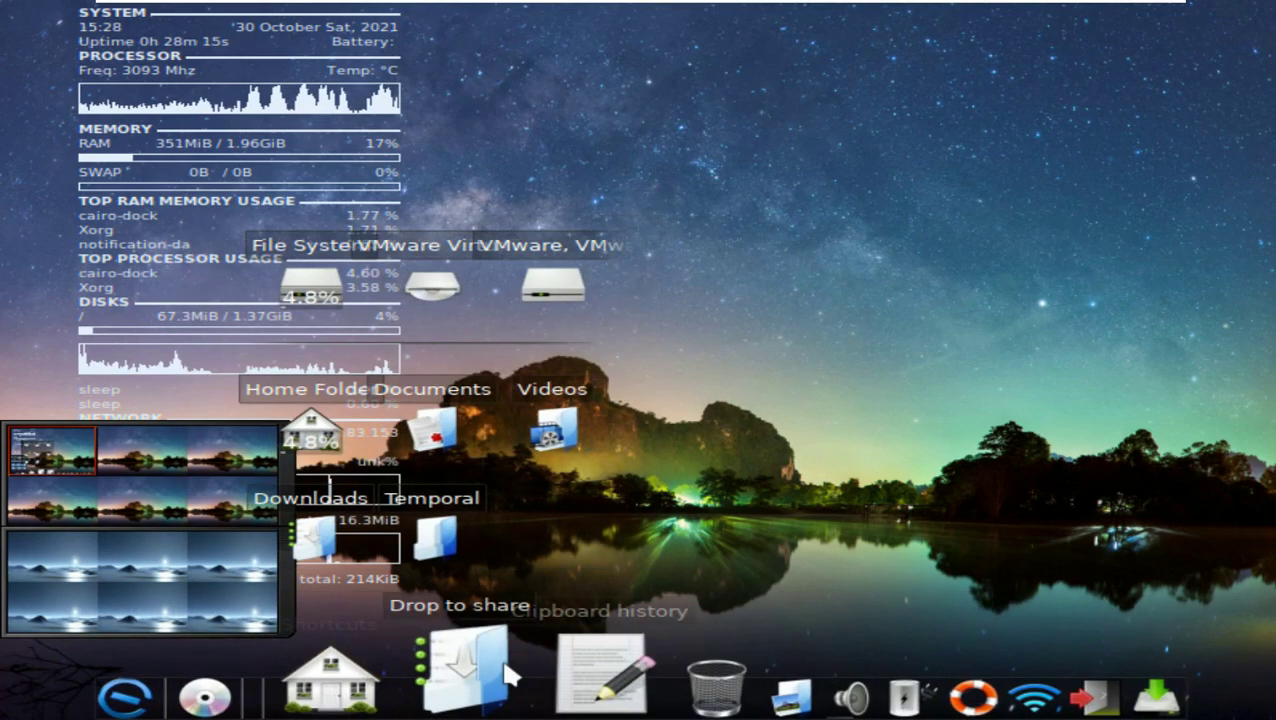
# Step: Restart the computer from the dock's Log out options to boot the installed system
pyautogui.click(977, 672)
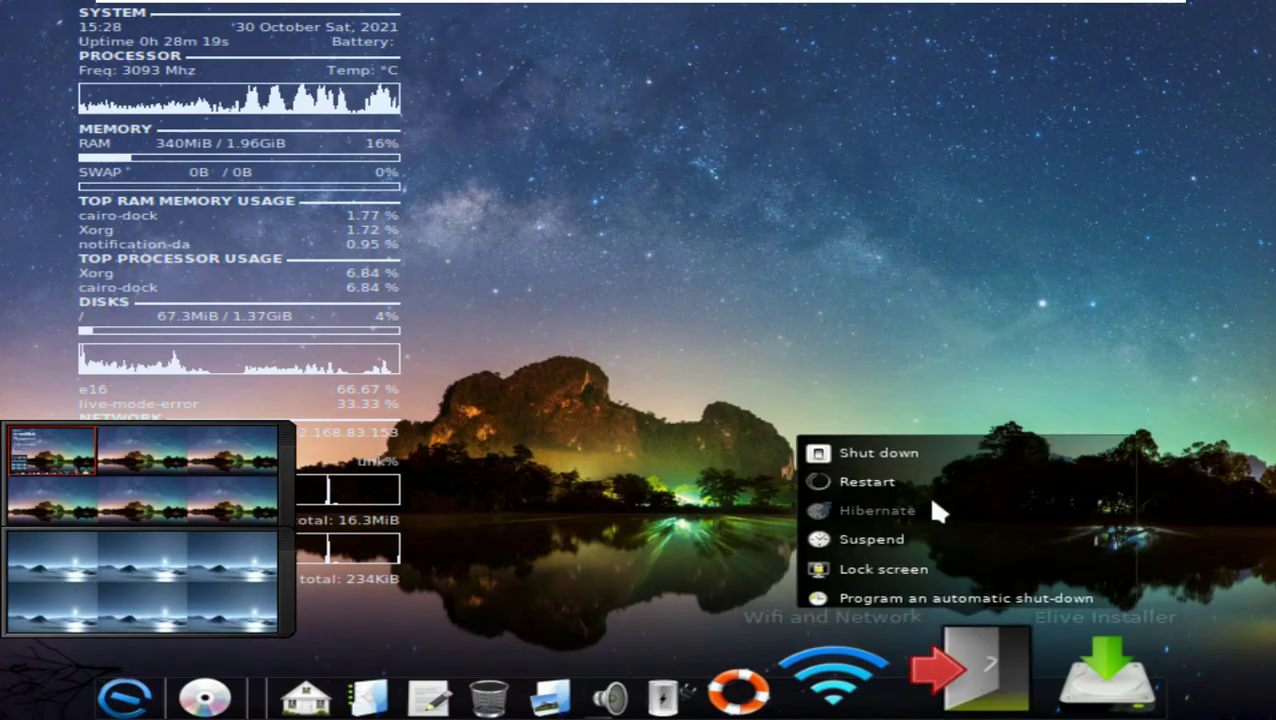
pyautogui.click(886, 479)
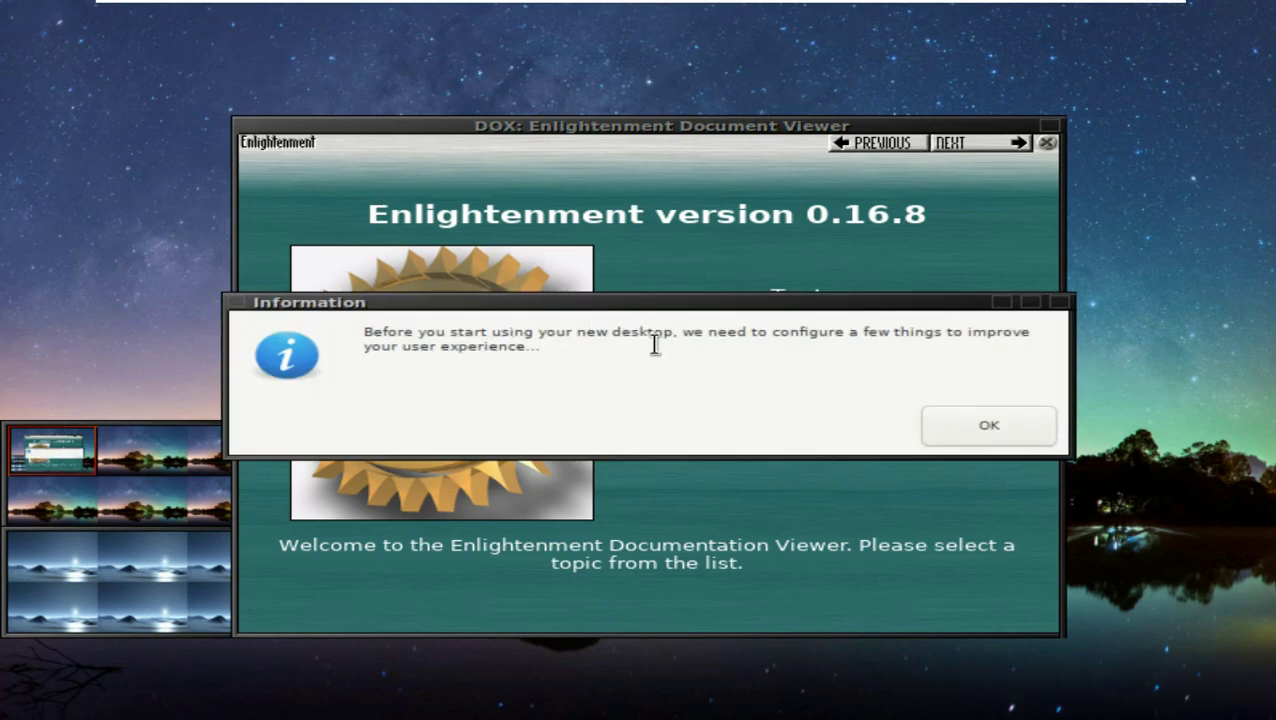
# Step: Acknowledge the first-setup notices and accept the preselected startup services and desktop features
pyautogui.click(1040, 428)
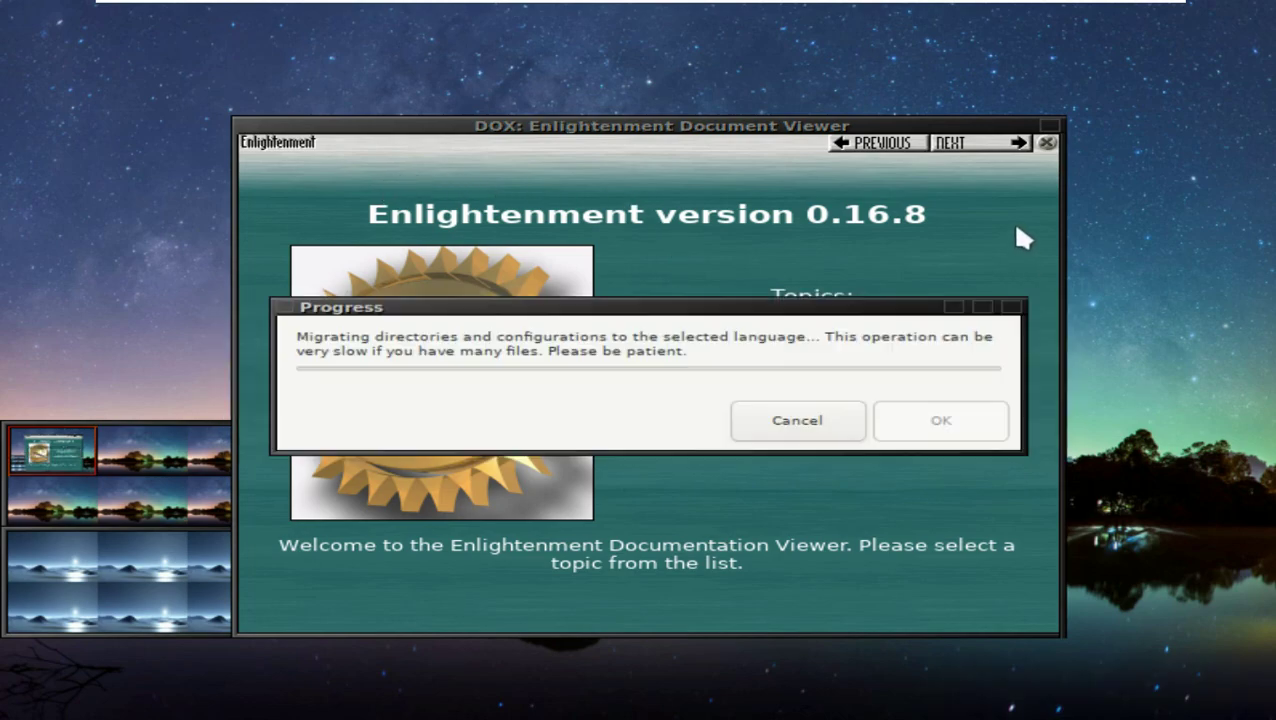
pyautogui.click(1047, 142)
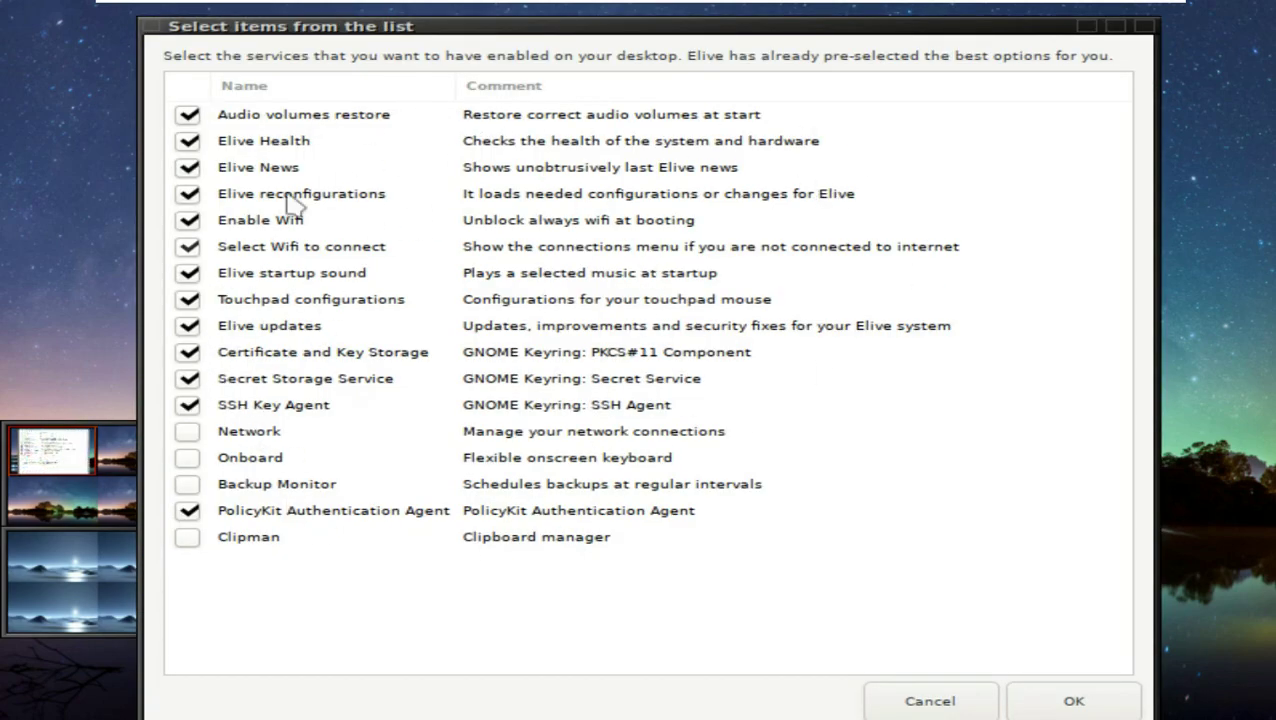
pyautogui.click(1114, 28)
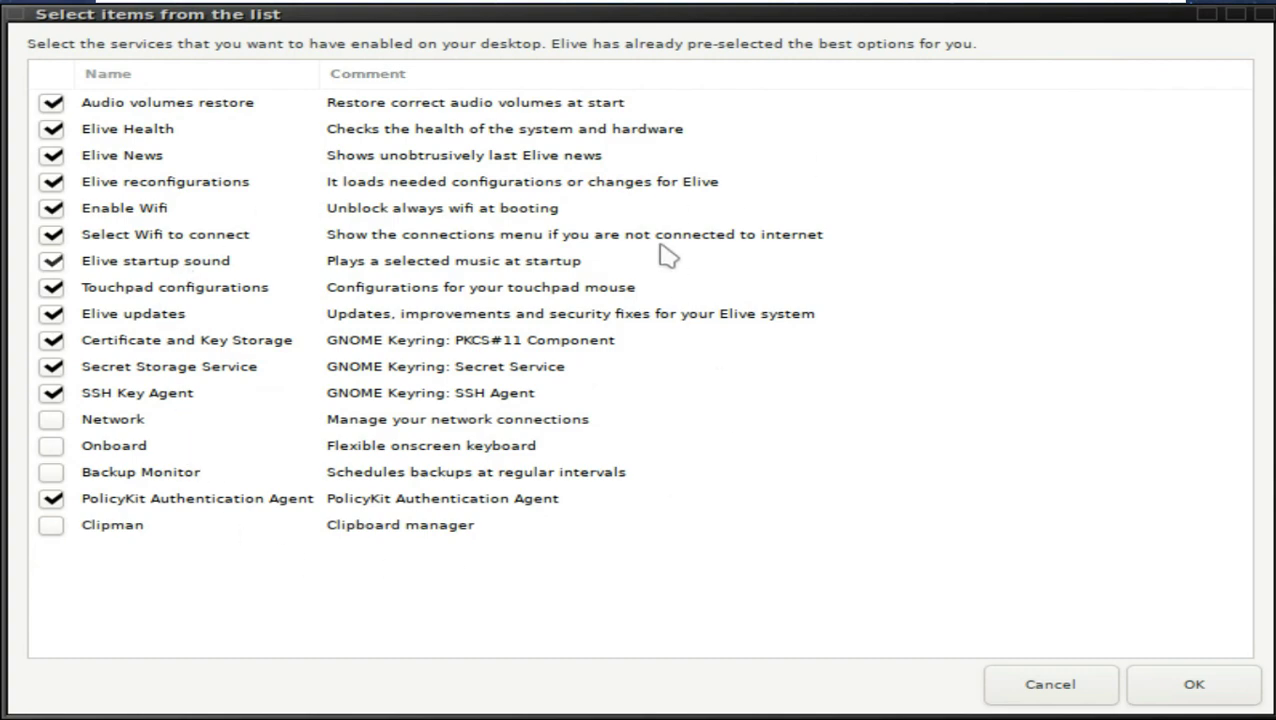
pyautogui.click(1155, 686)
pyautogui.scroll(-1, 648, 395)
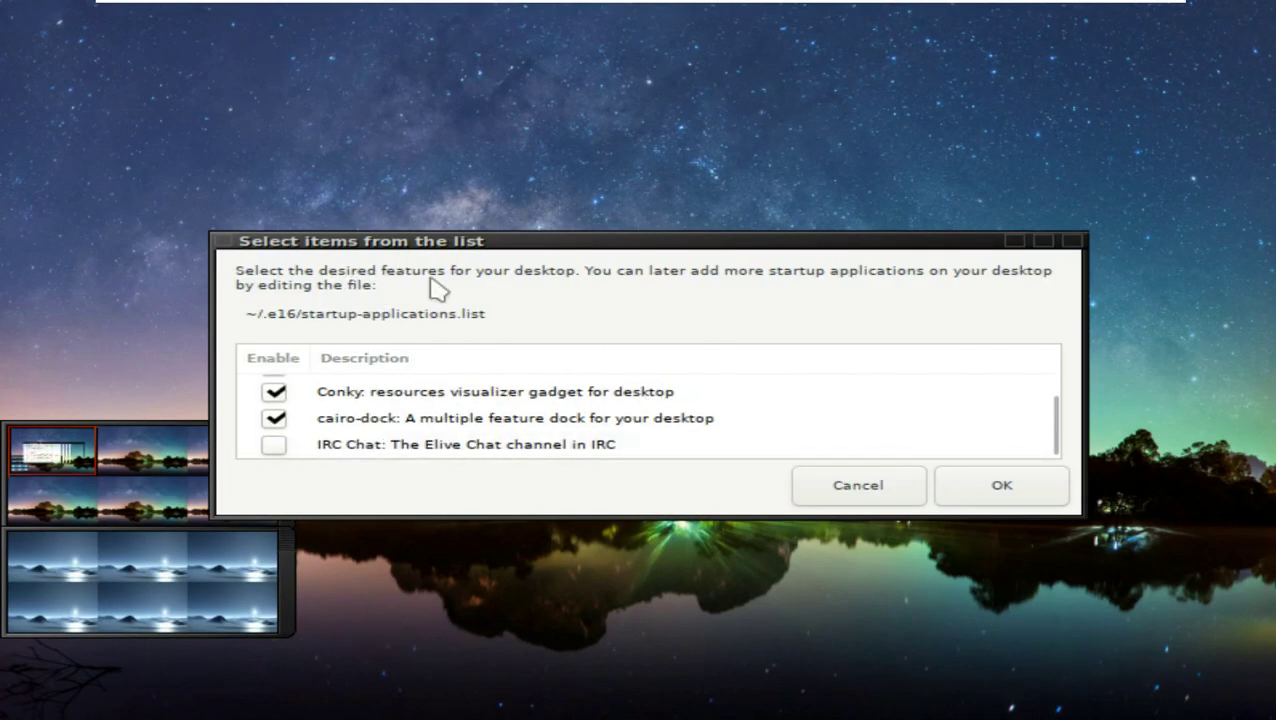
pyautogui.click(1002, 487)
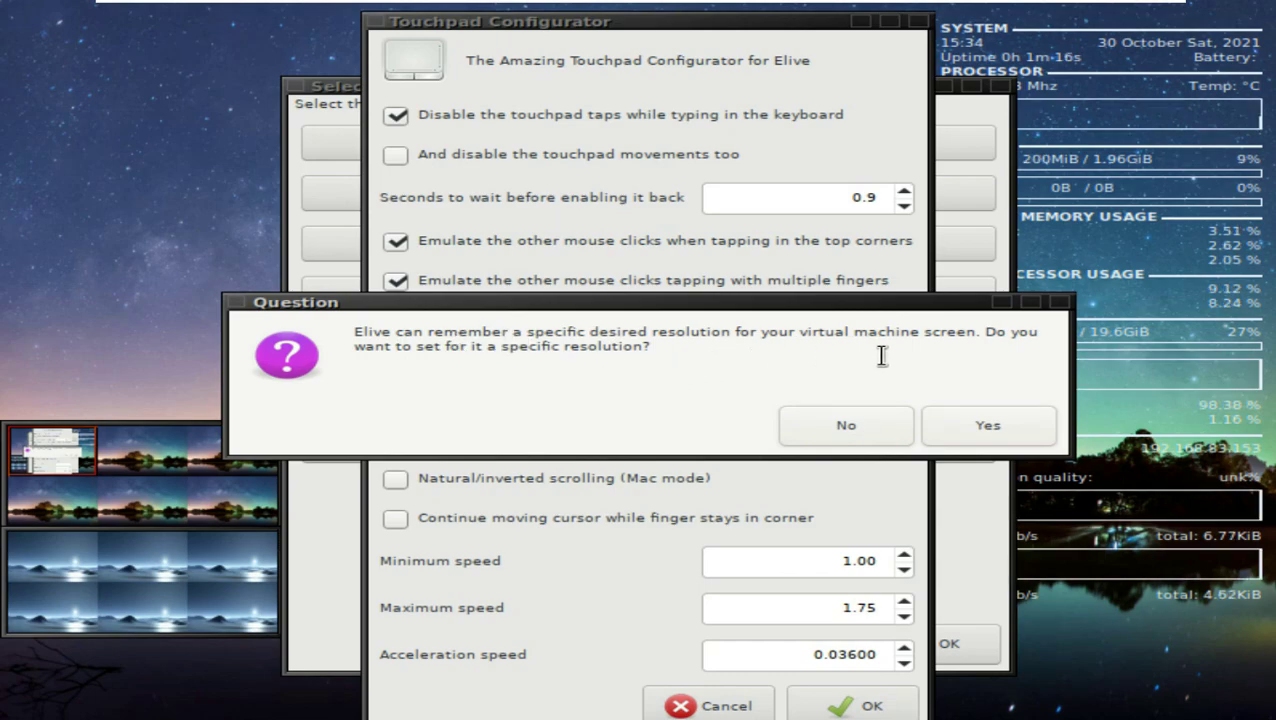
# Step: Choose to set a specific screen resolution, then browse Virtual1's resolutions without changing them
pyautogui.click(950, 428)
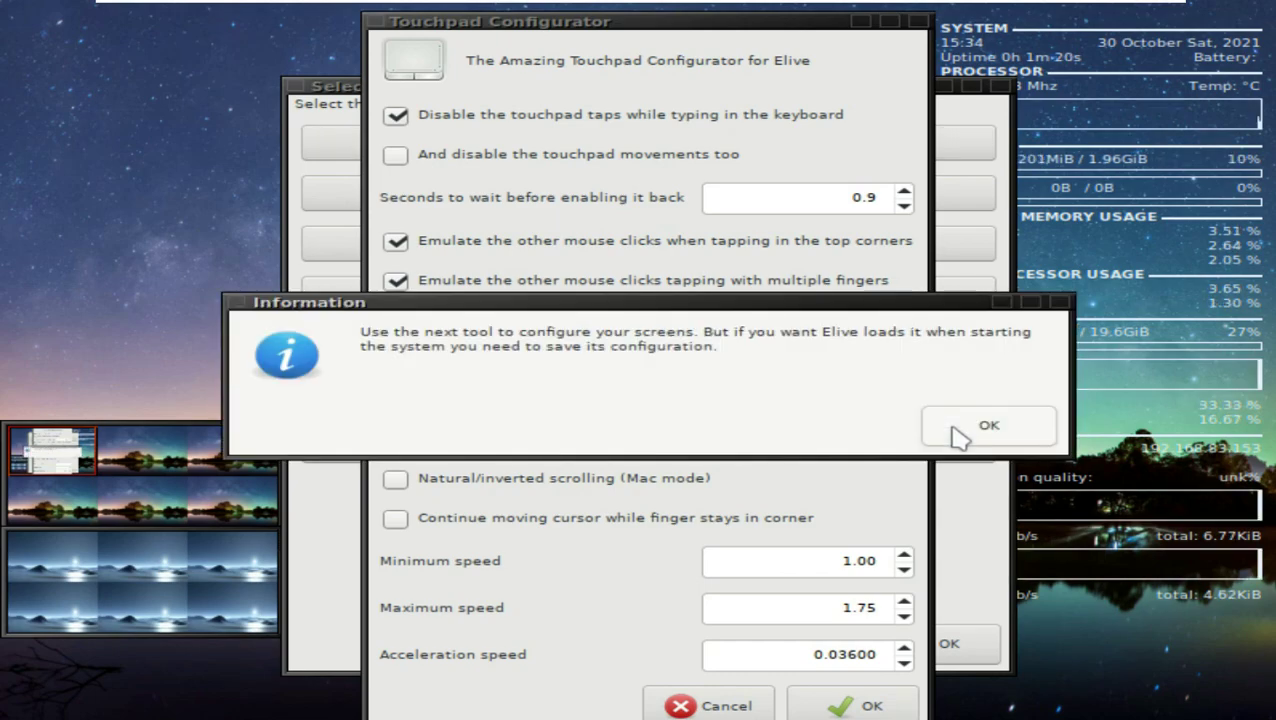
pyautogui.click(953, 427)
pyautogui.click(953, 427)
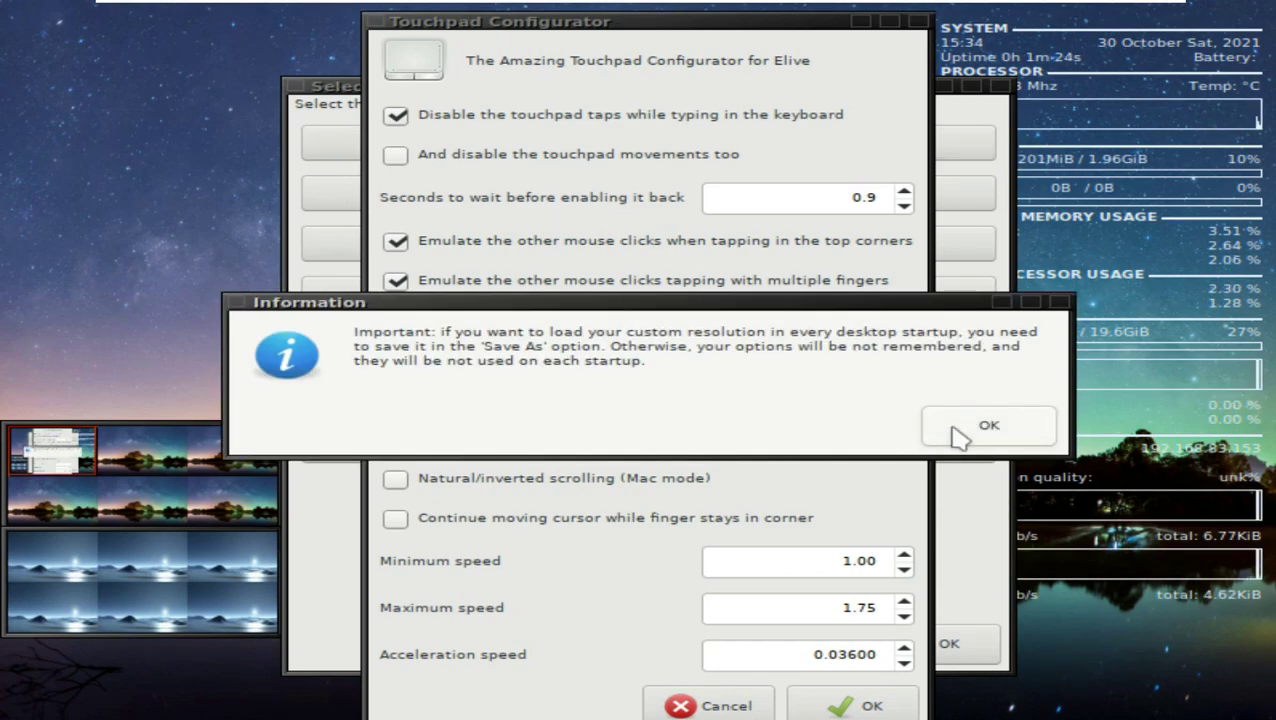
pyautogui.click(953, 427)
pyautogui.moveTo(205, 12); pyautogui.dragTo(627, 196)
pyautogui.click(598, 216)
pyautogui.moveTo(620, 290)
pyautogui.moveTo(862, 347)
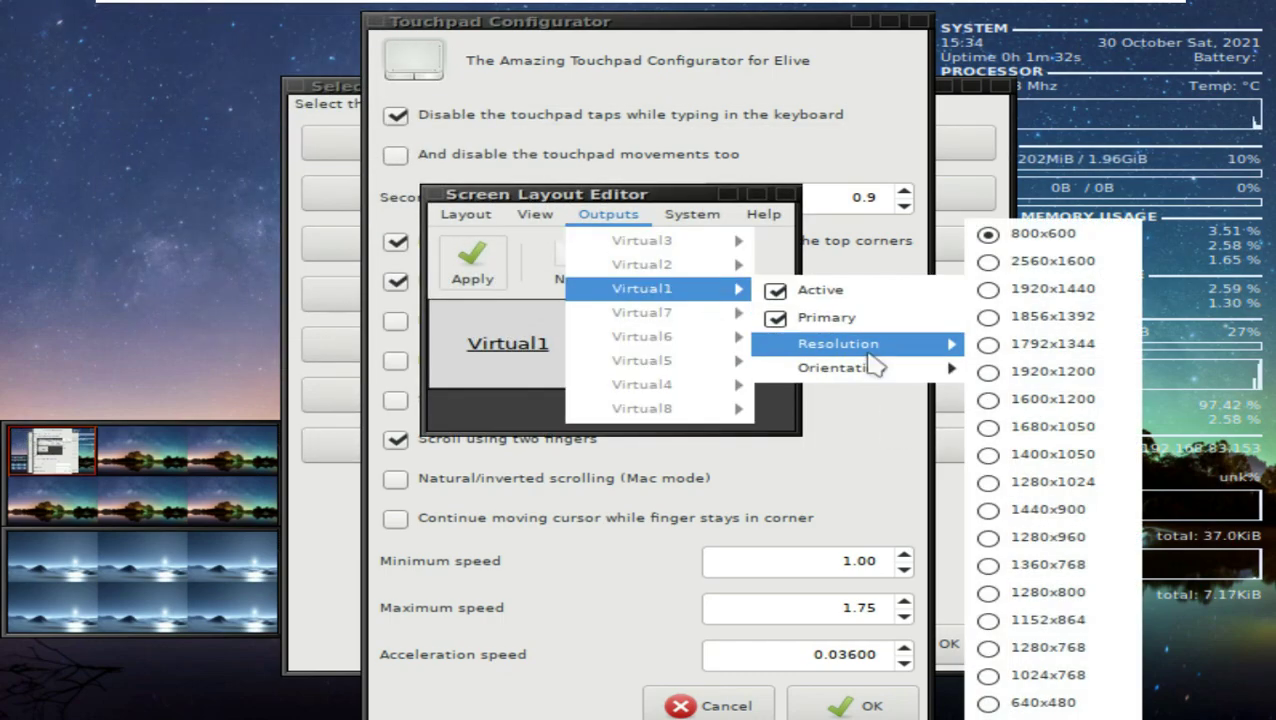
pyautogui.click(884, 84)
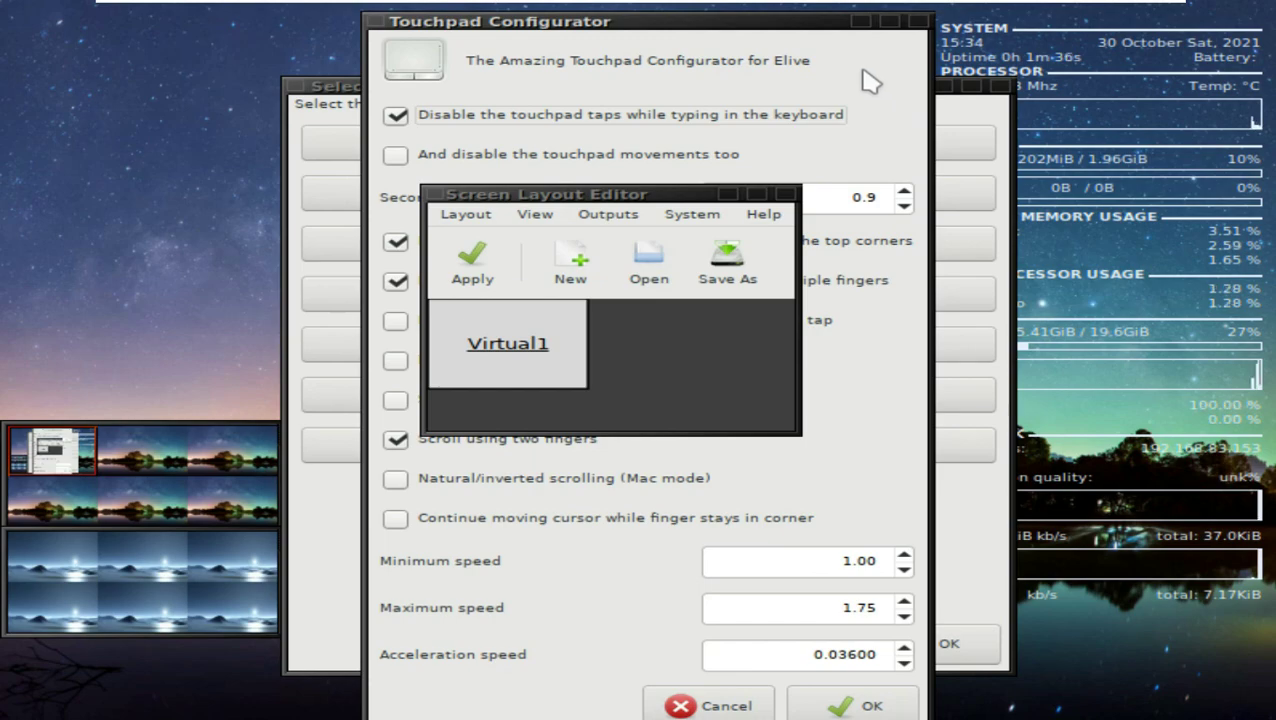
# Step: Quit the screen layout editor, reopen it once, and quit it again
pyautogui.click(535, 214)
pyautogui.moveTo(466, 214)
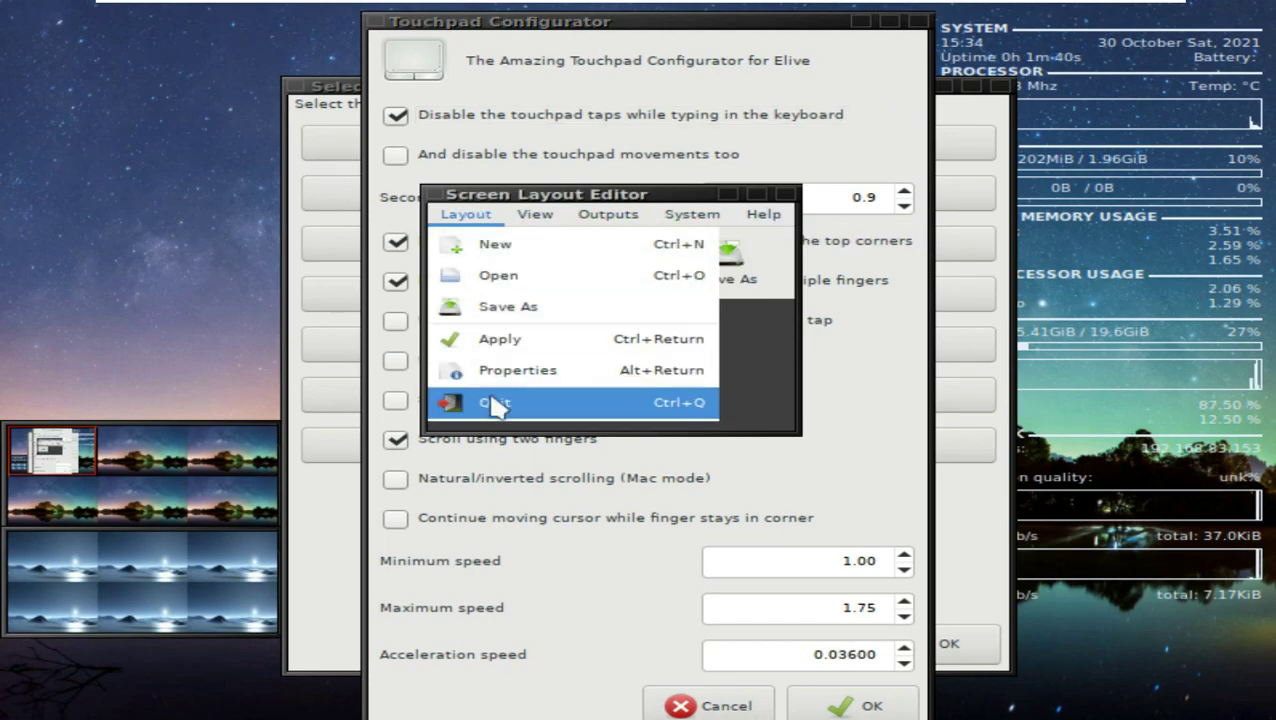
pyautogui.click(480, 478)
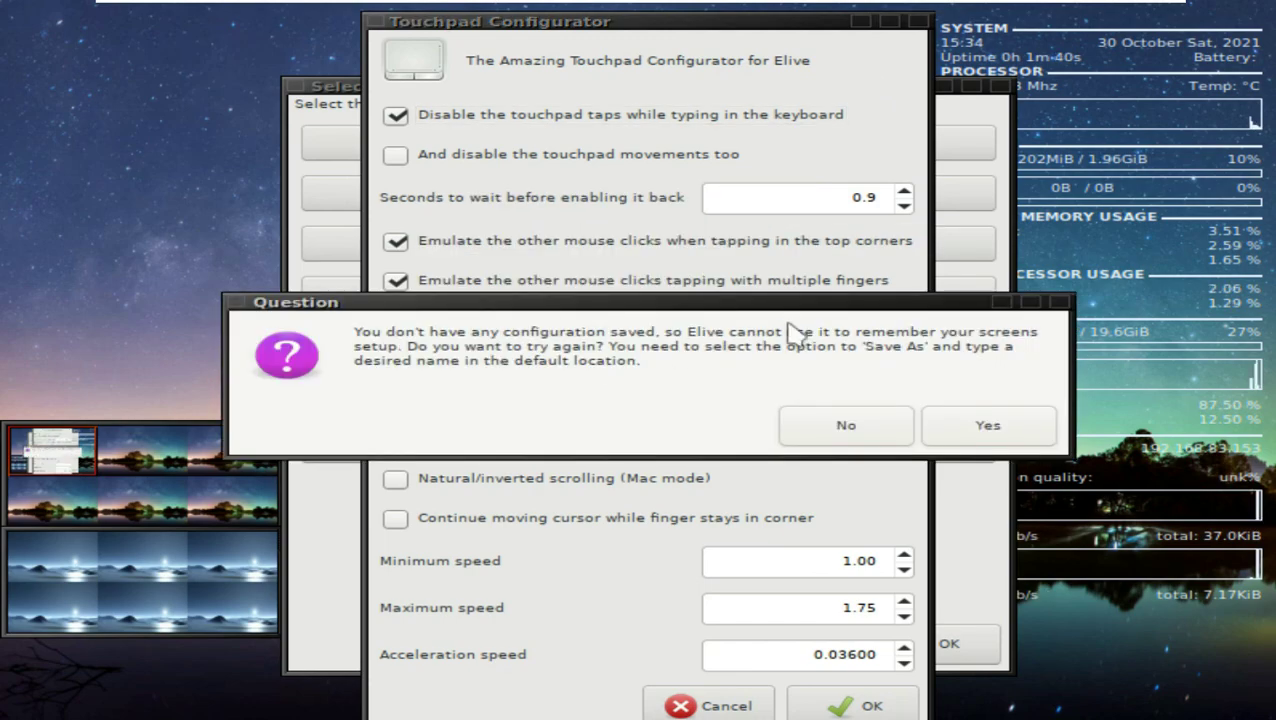
pyautogui.click(988, 428)
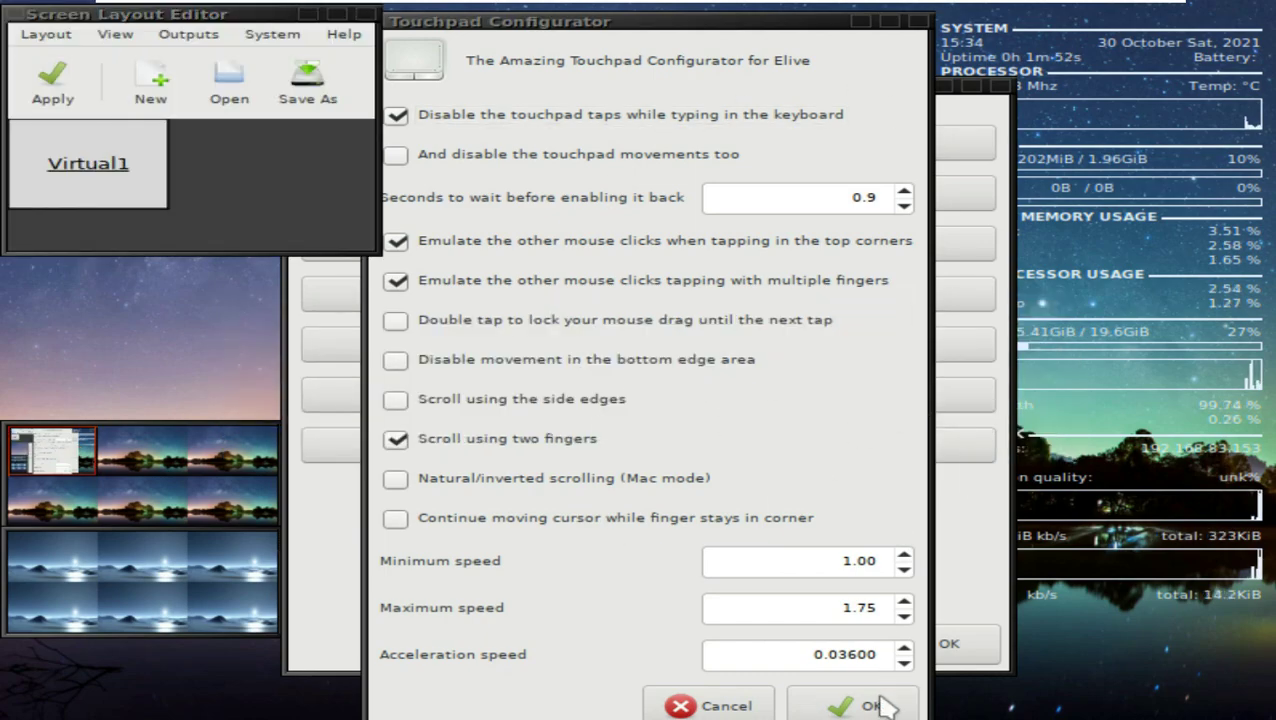
pyautogui.click(46, 34)
pyautogui.click(66, 222)
pyautogui.click(1240, 45)
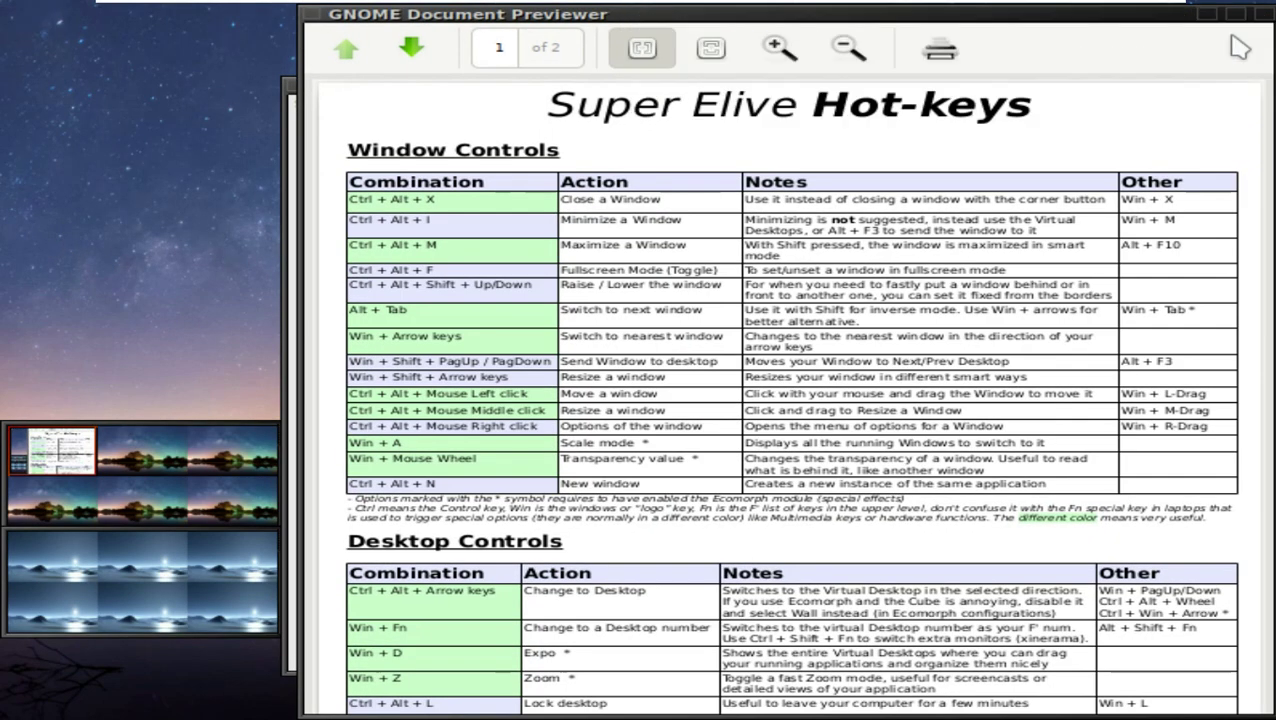
# Step: Close the hot-keys document viewer and dismiss the applications menu
pyautogui.rightClick(349, 13)
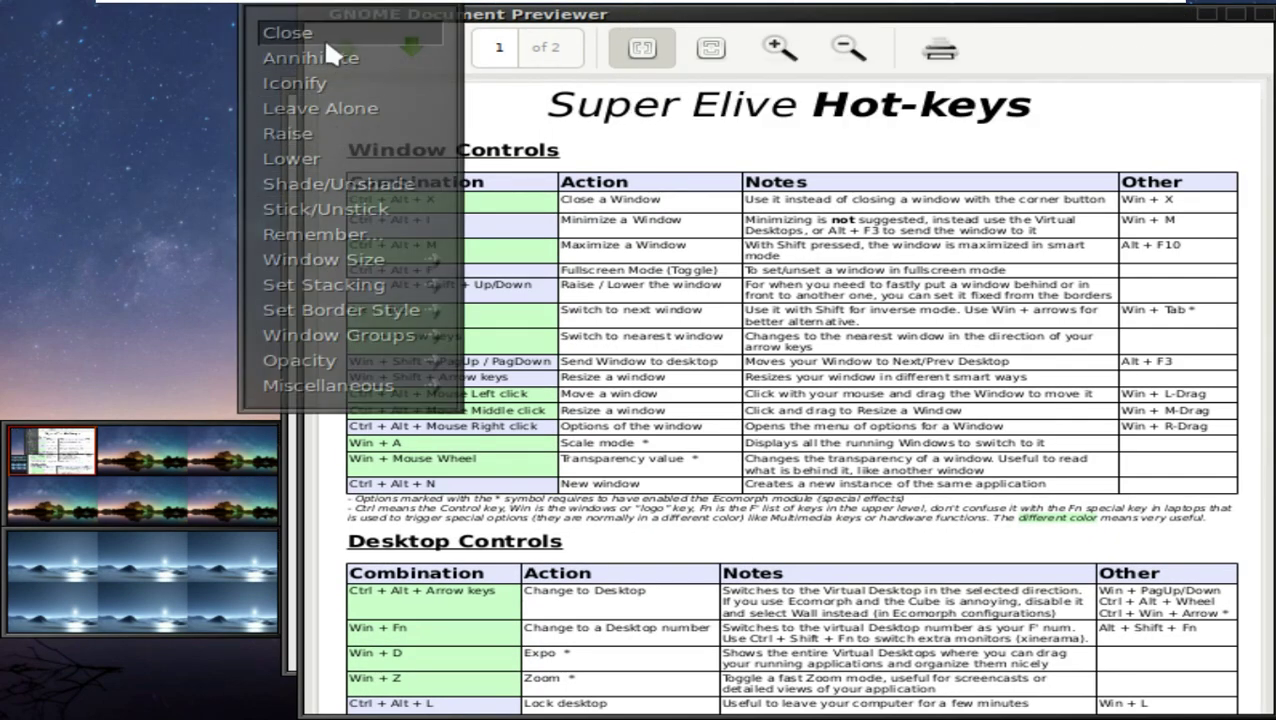
pyautogui.click(323, 37)
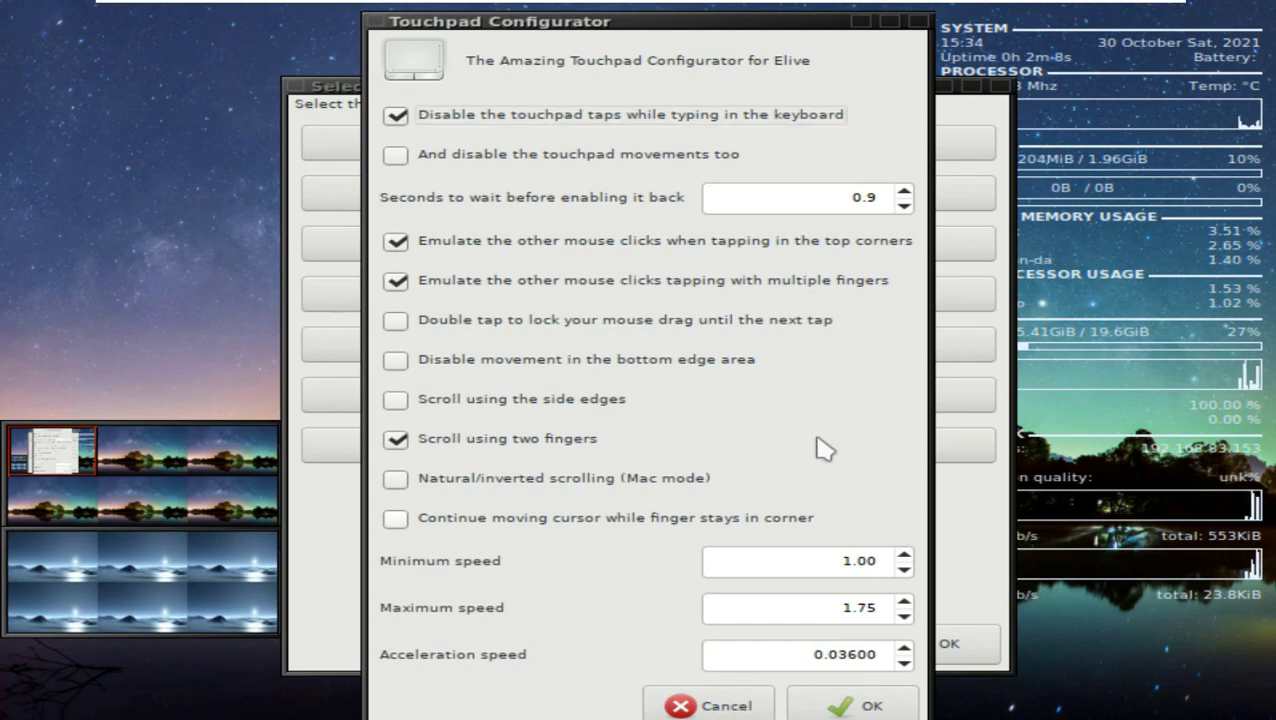
pyautogui.press('super')
pyautogui.moveTo(880, 594)
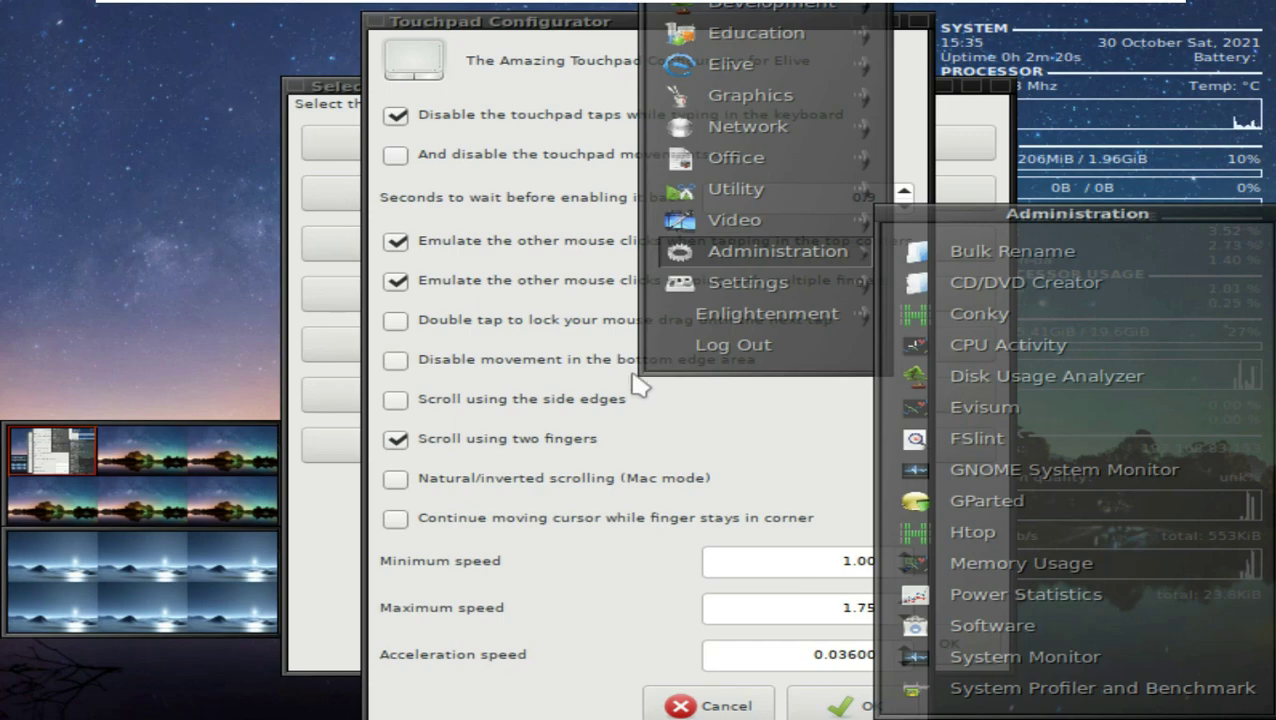
pyautogui.click(390, 62)
# Step: Close the Touchpad Configurator, confirm the startup song, and select the startup-sound note text
pyautogui.click(372, 20)
pyautogui.click(343, 39)
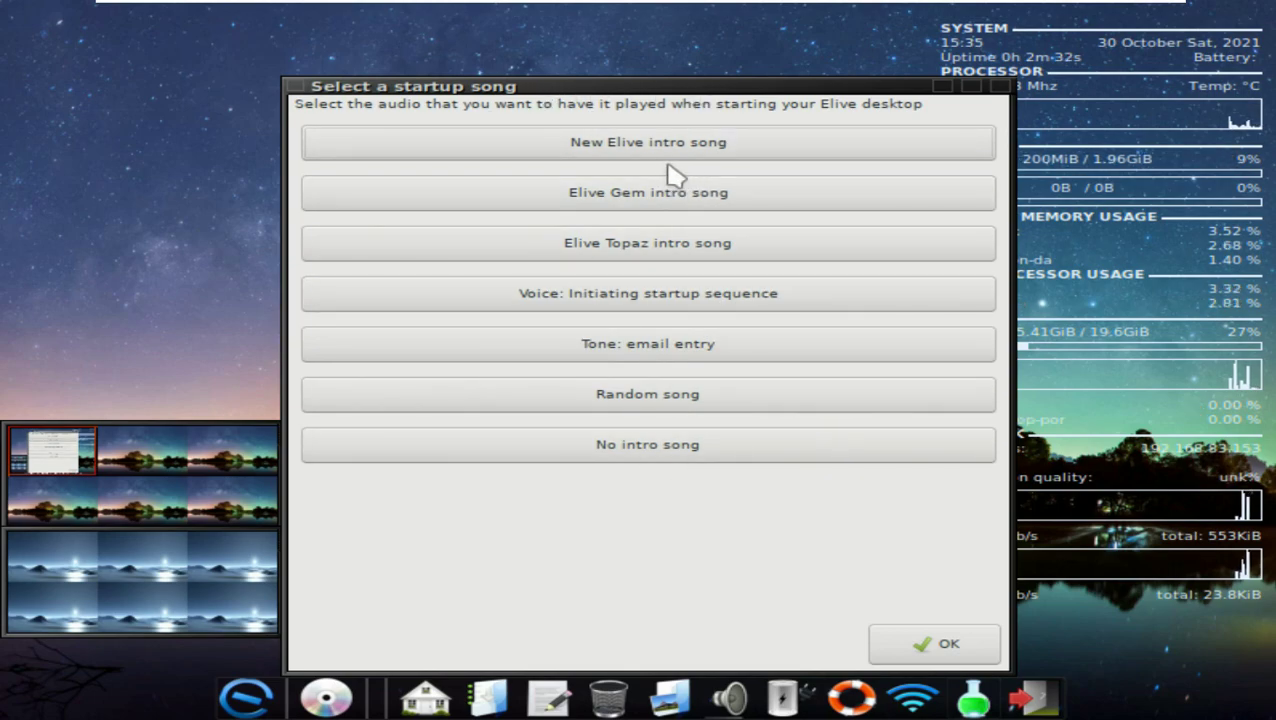
pyautogui.click(938, 645)
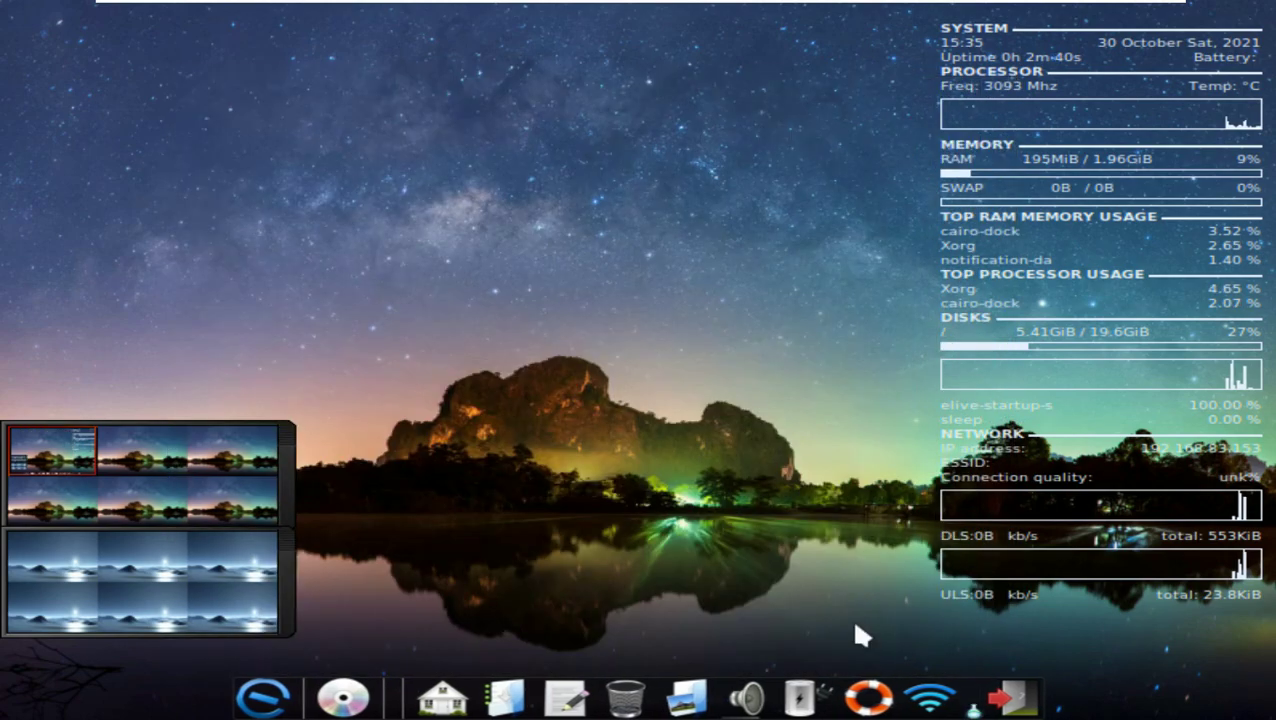
pyautogui.moveTo(951, 355); pyautogui.dragTo(338, 325)
# Step: Dismiss the startup-sound information note and bring up the applications menu
pyautogui.click(989, 425)
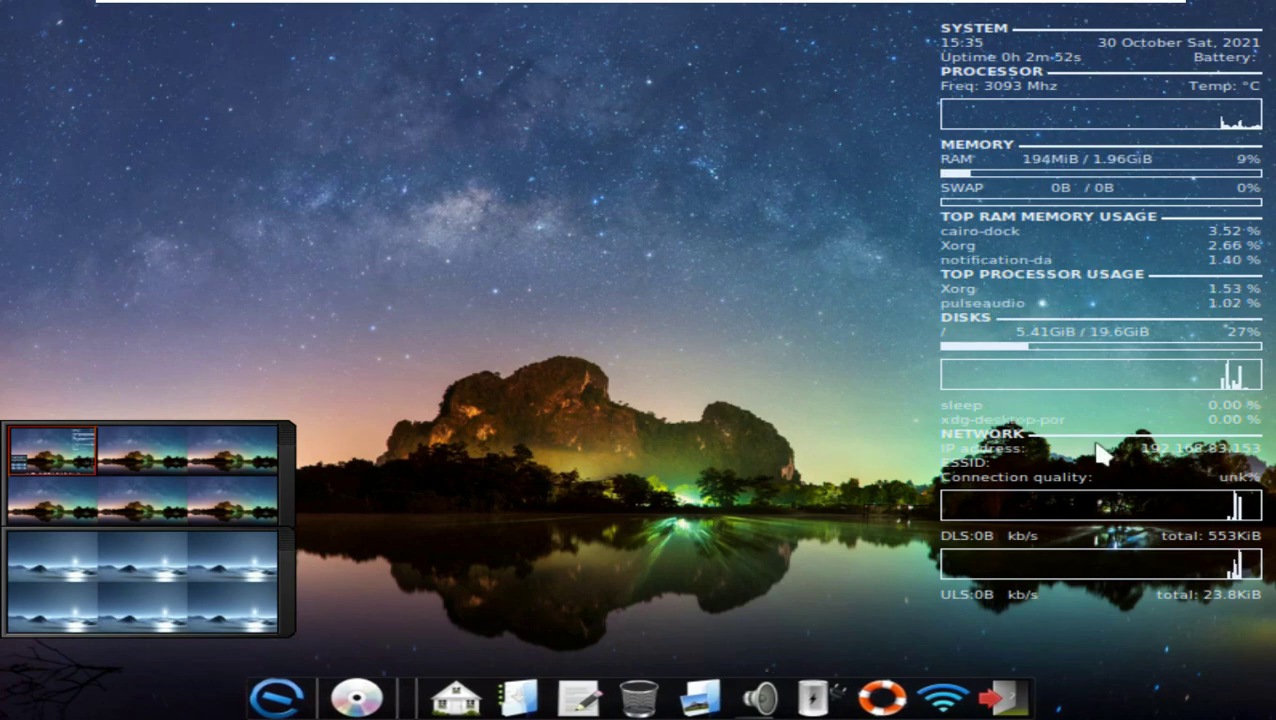
pyautogui.click(690, 255)
pyautogui.click(401, 540)
pyautogui.click(475, 237)
# Step: Browse the Audio and Education categories, then launch Shotwell from Graphics
pyautogui.moveTo(477, 274)
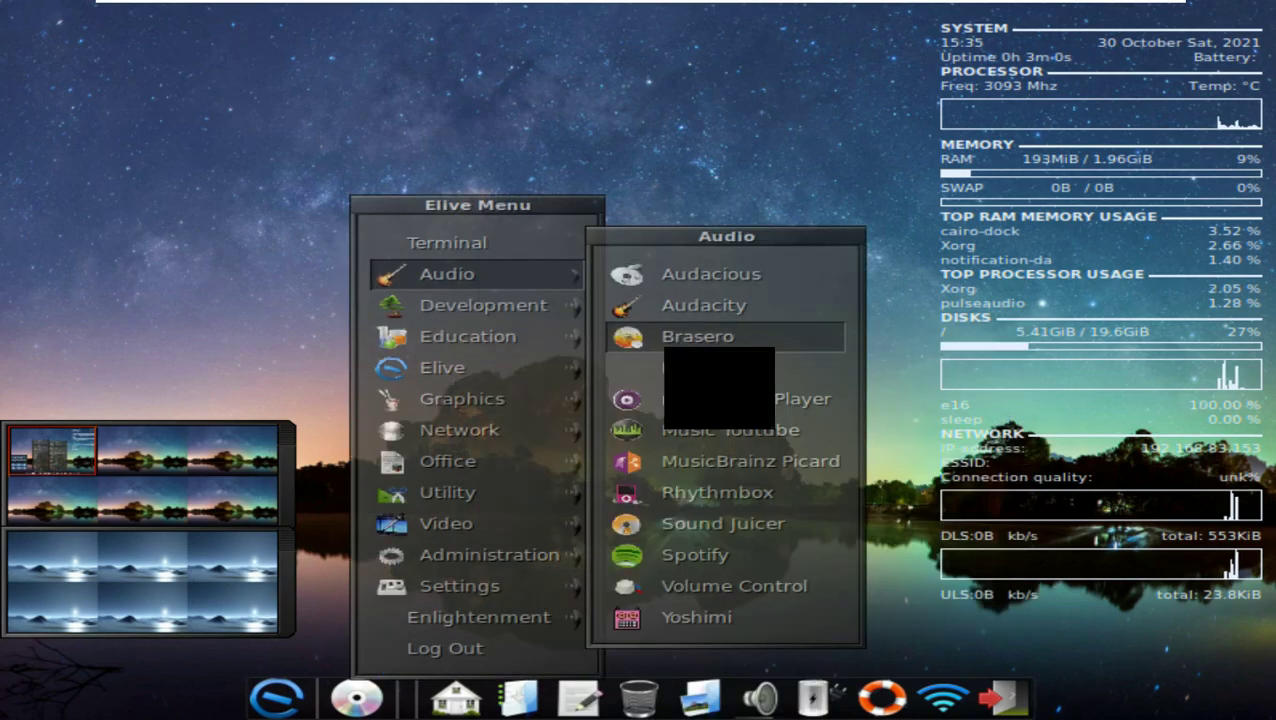
pyautogui.moveTo(531, 307)
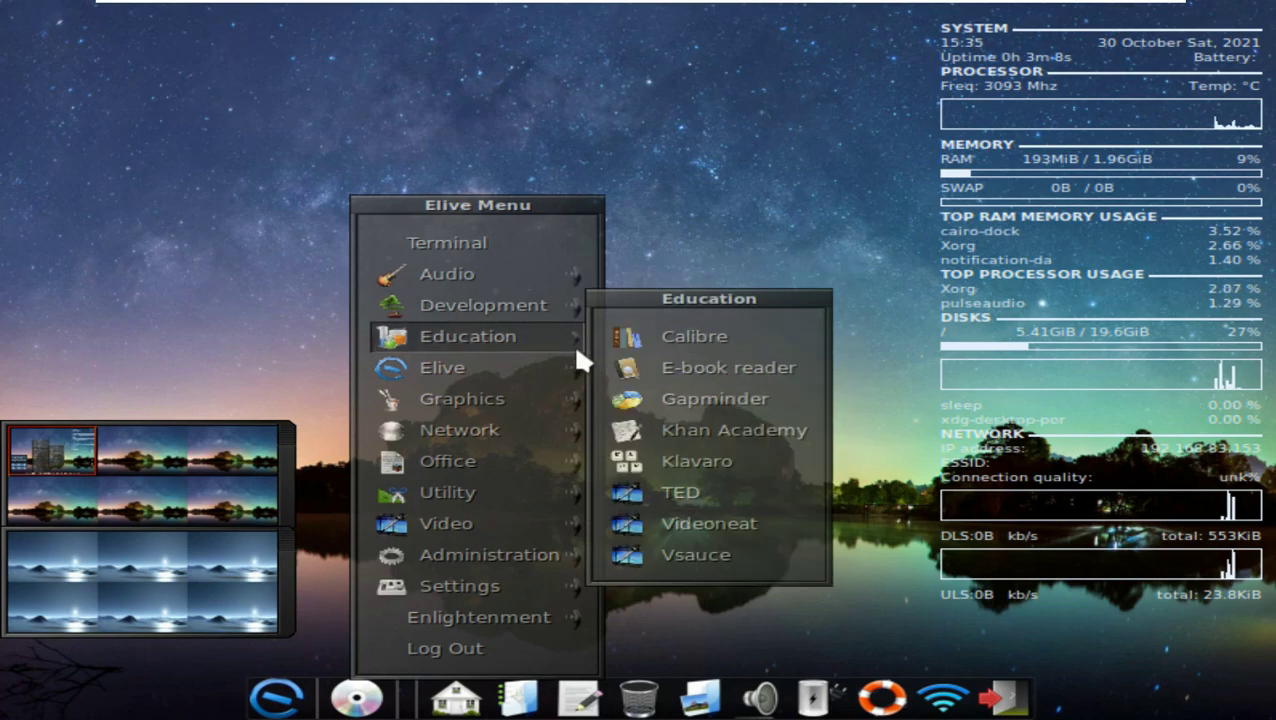
pyautogui.moveTo(563, 366)
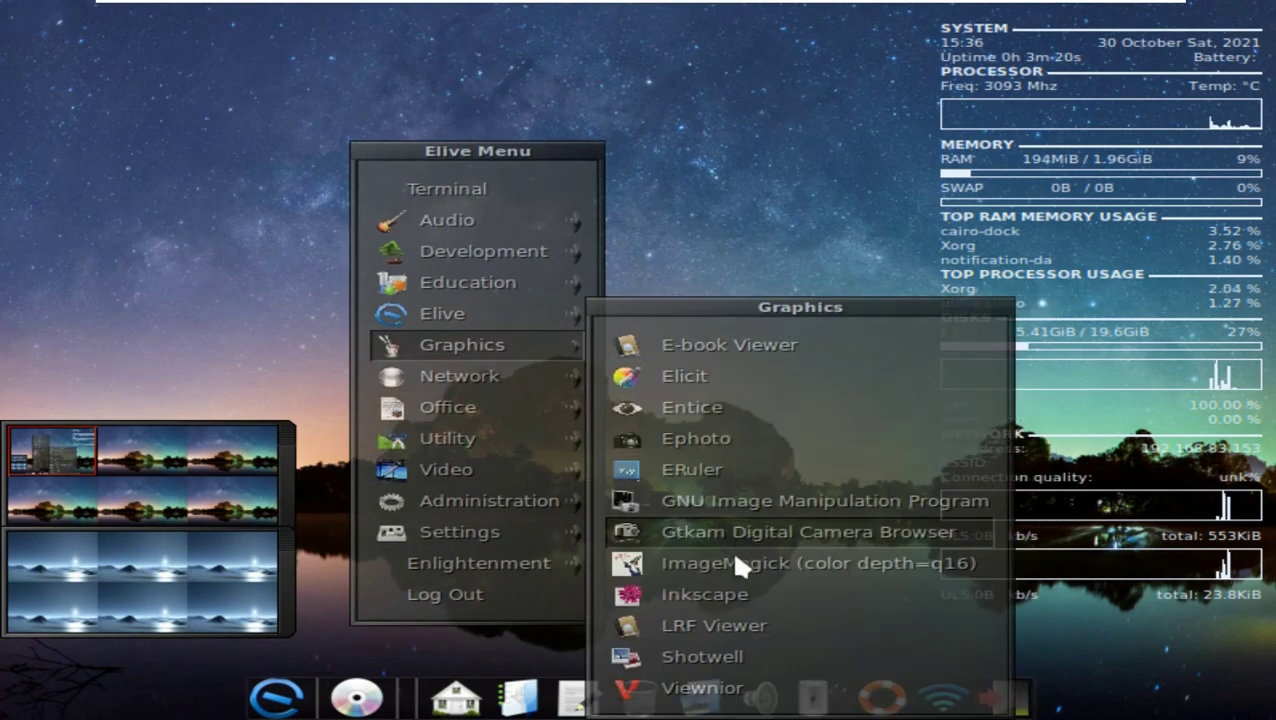
pyautogui.click(738, 680)
pyautogui.click(507, 124)
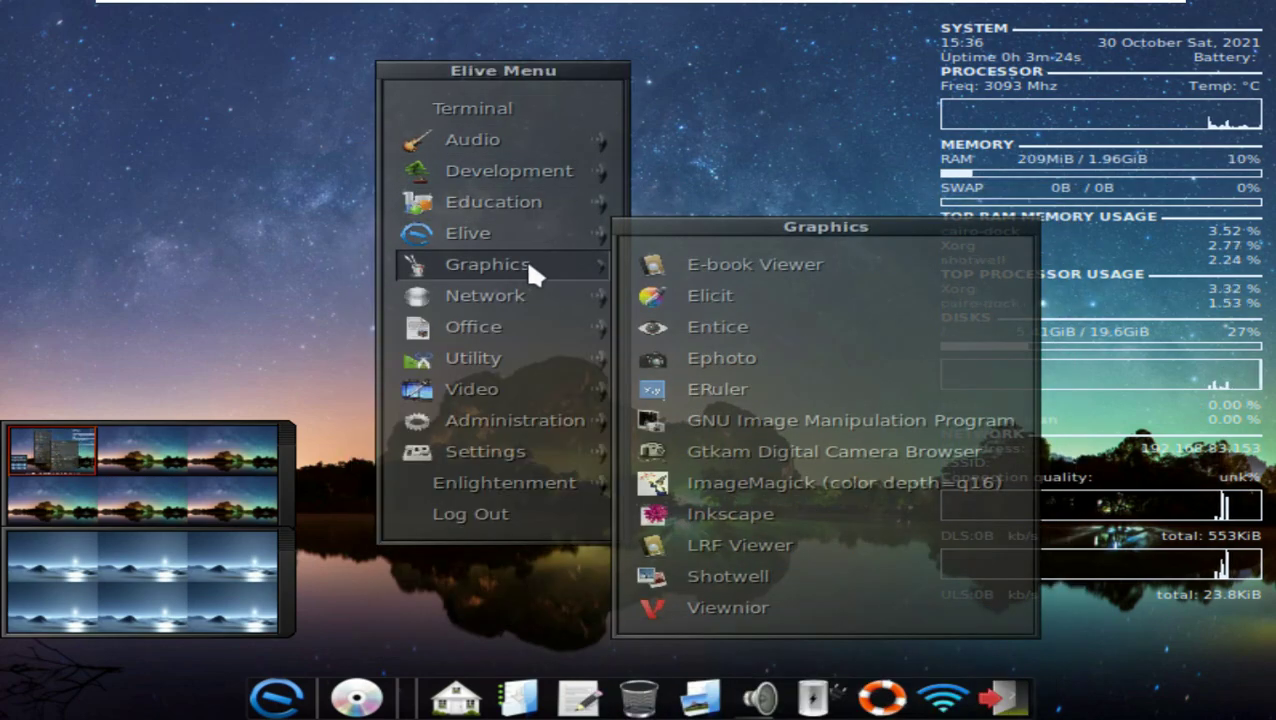
pyautogui.moveTo(539, 257)
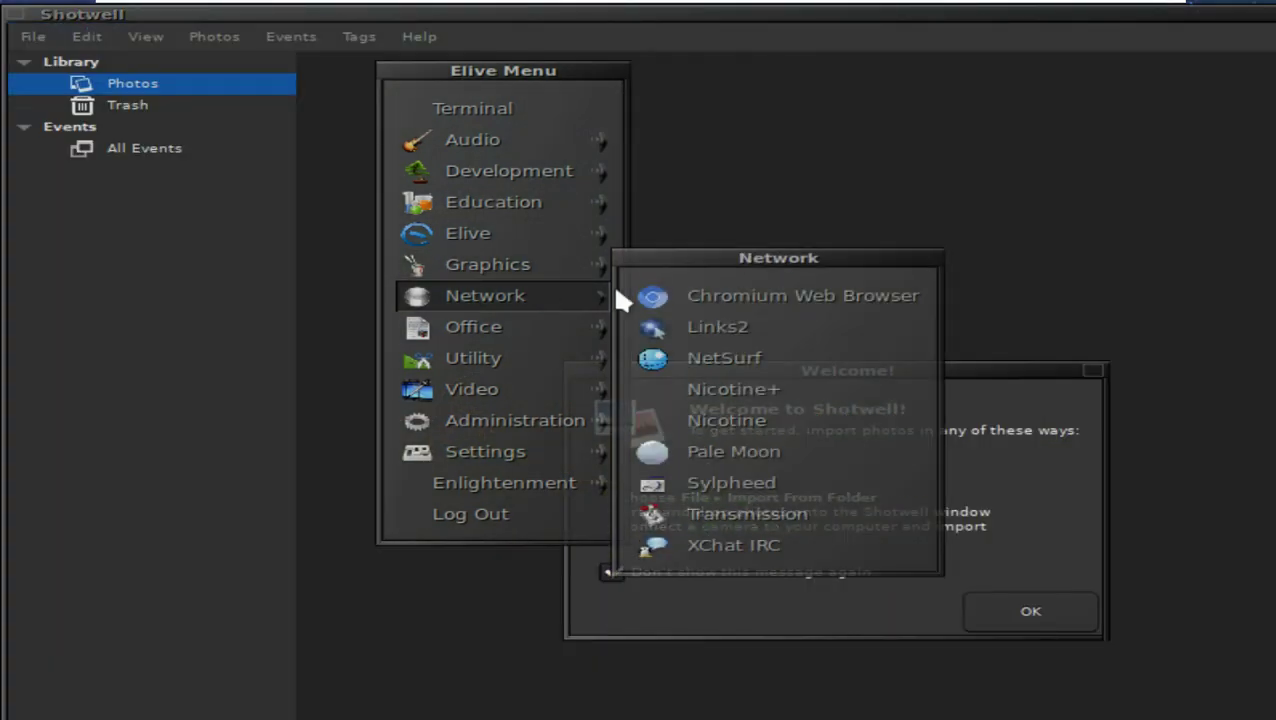
# Step: Try launching an admin-only settings tool and cancel its Authenticate password prompt
pyautogui.moveTo(604, 334)
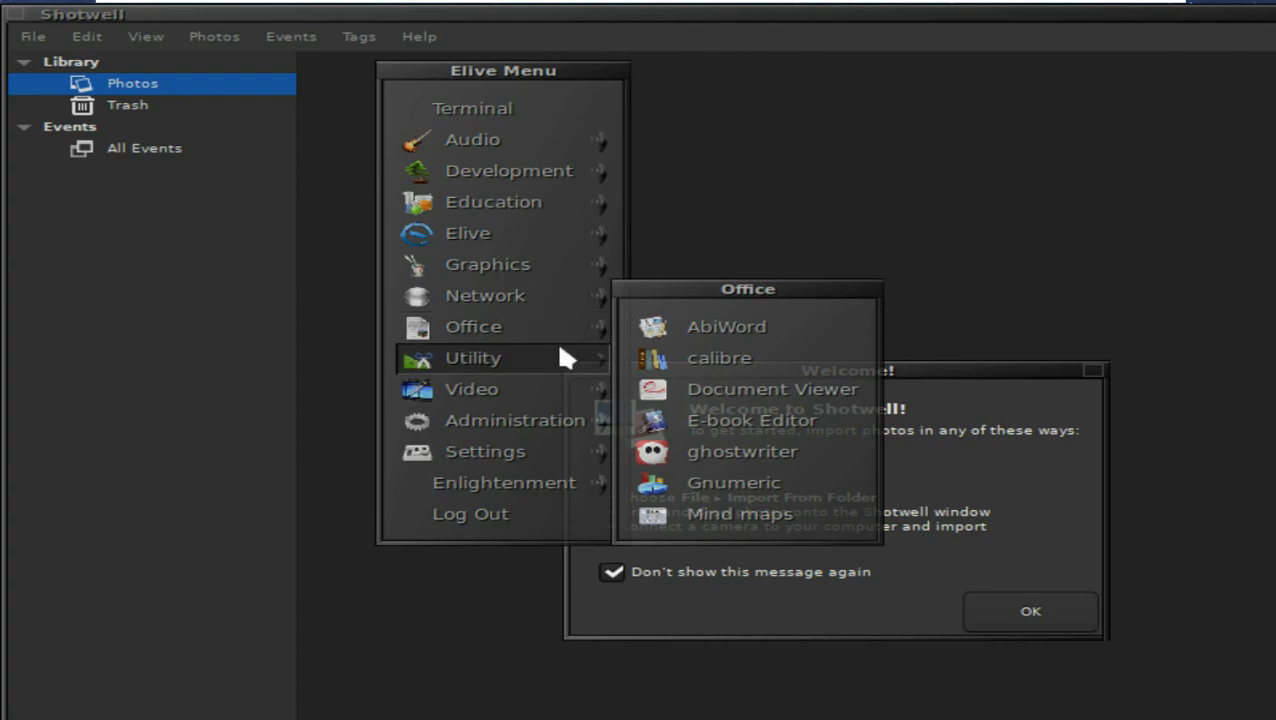
pyautogui.moveTo(564, 356)
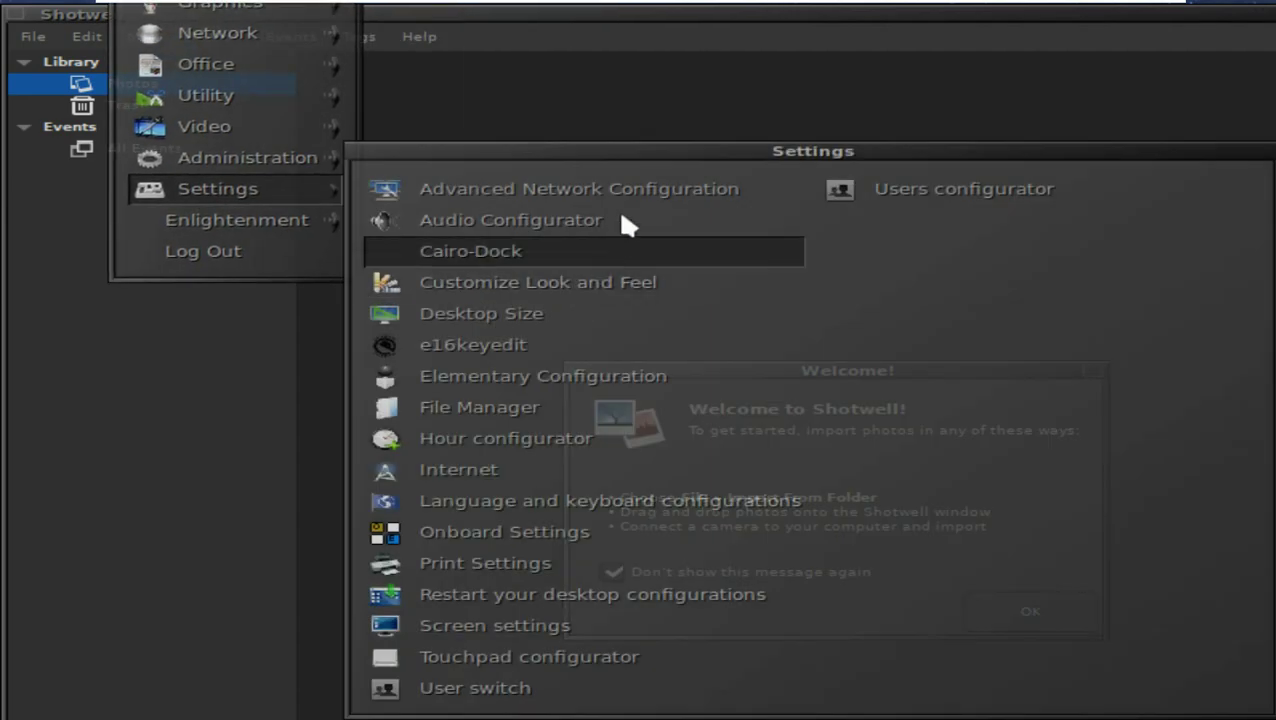
pyautogui.click(600, 218)
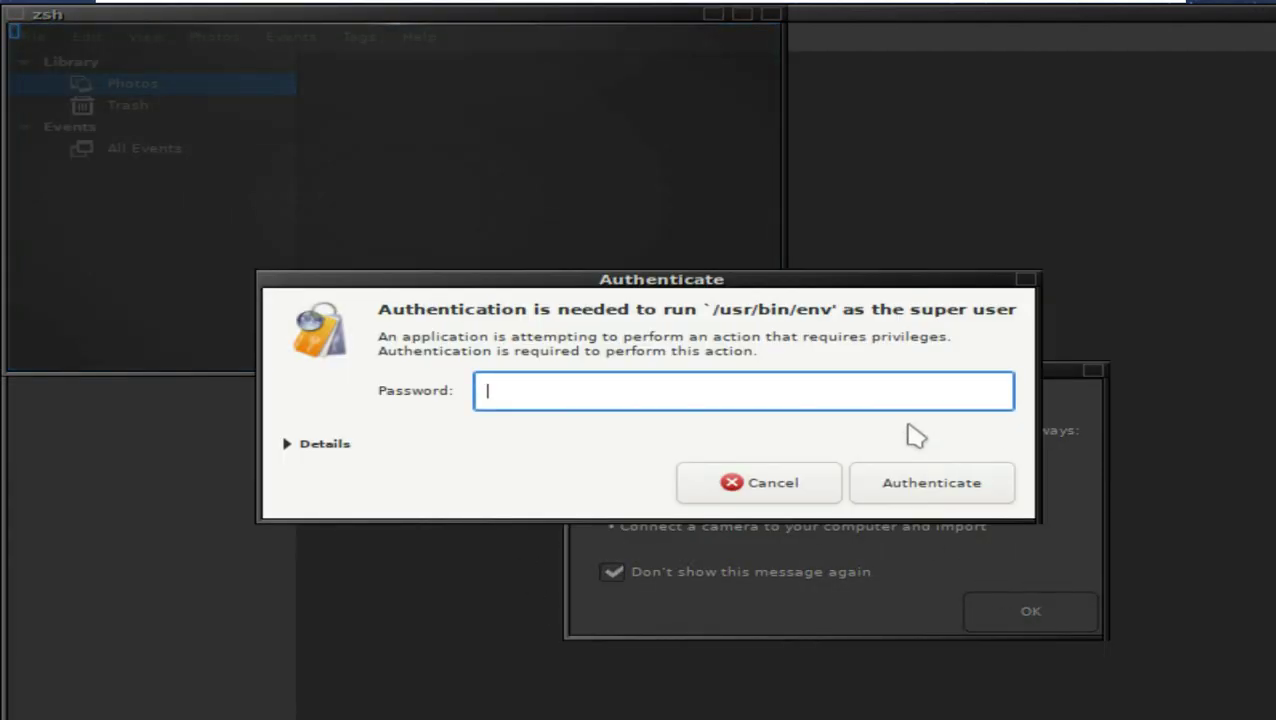
pyautogui.click(815, 487)
# Step: Dismiss Shotwell's welcome, check its version 0.30.1 "Celle" in About, and quit Shotwell
pyautogui.click(1004, 613)
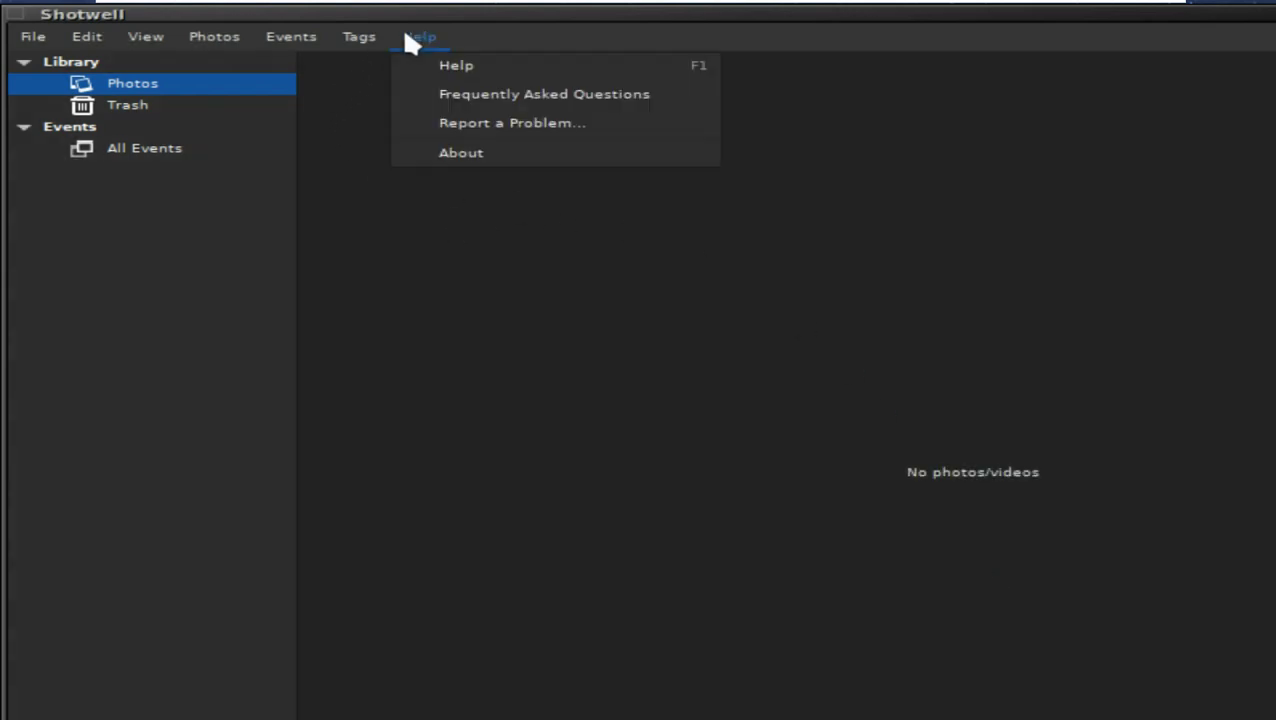
pyautogui.click(420, 36)
pyautogui.click(433, 150)
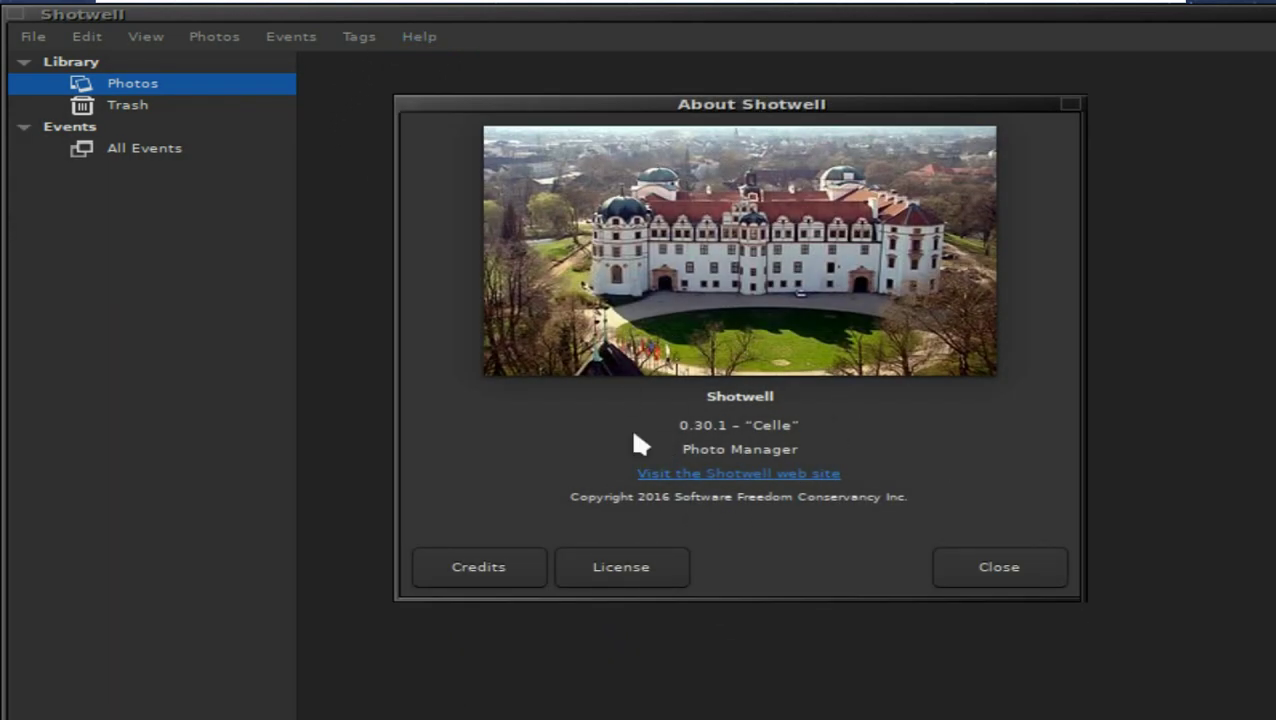
pyautogui.click(1000, 567)
pyautogui.click(35, 35)
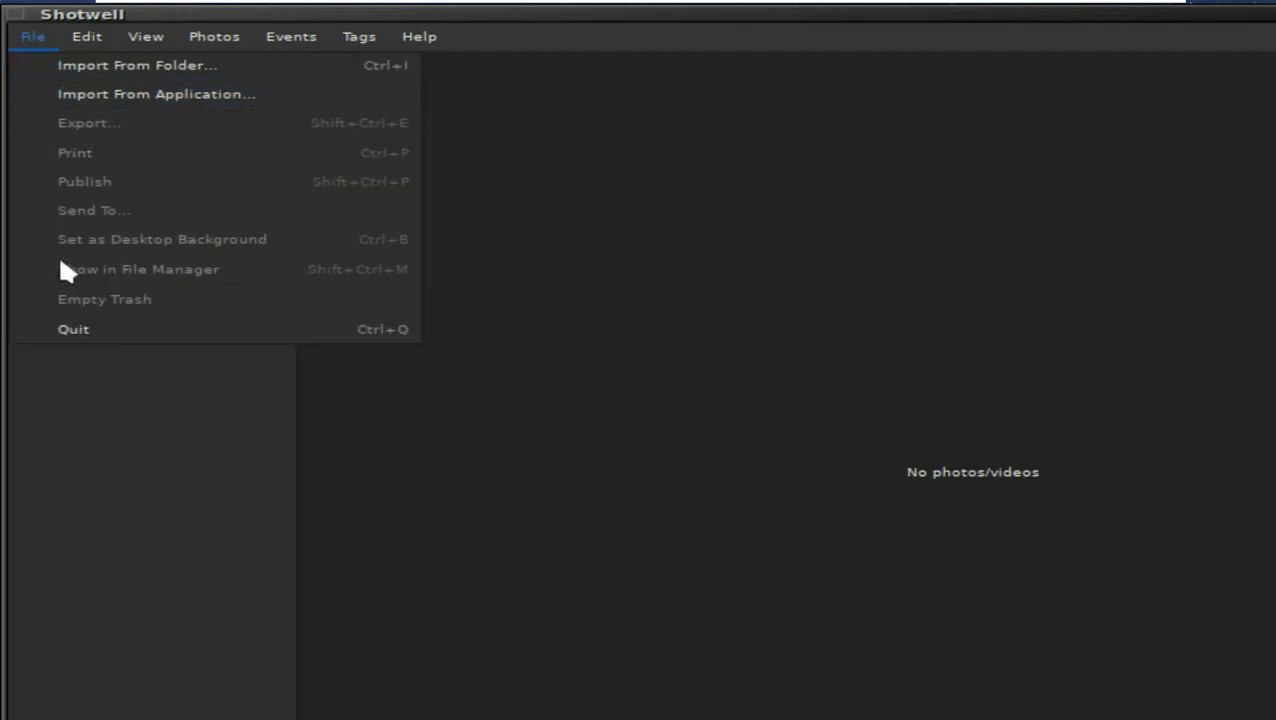
pyautogui.click(84, 328)
pyautogui.click(538, 99)
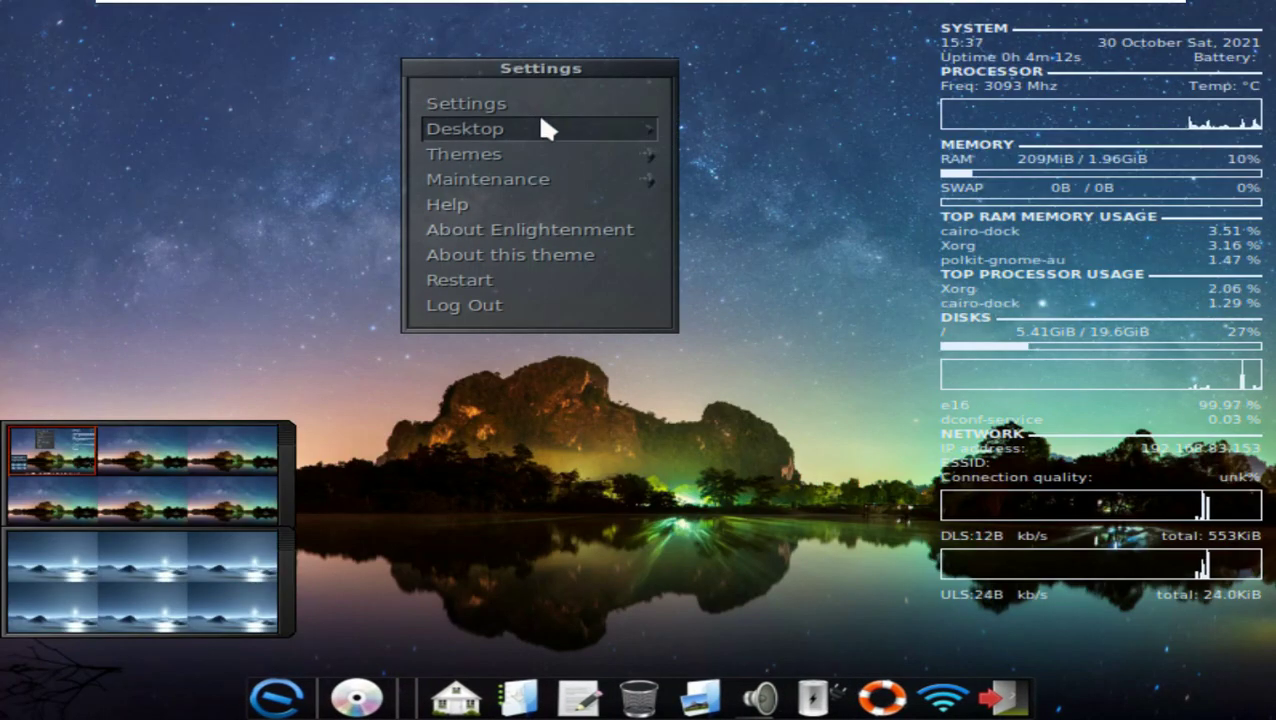
# Step: Switch to the next, snow-landscape desktop and apply the winter theme
pyautogui.moveTo(541, 128)
pyautogui.click(792, 176)
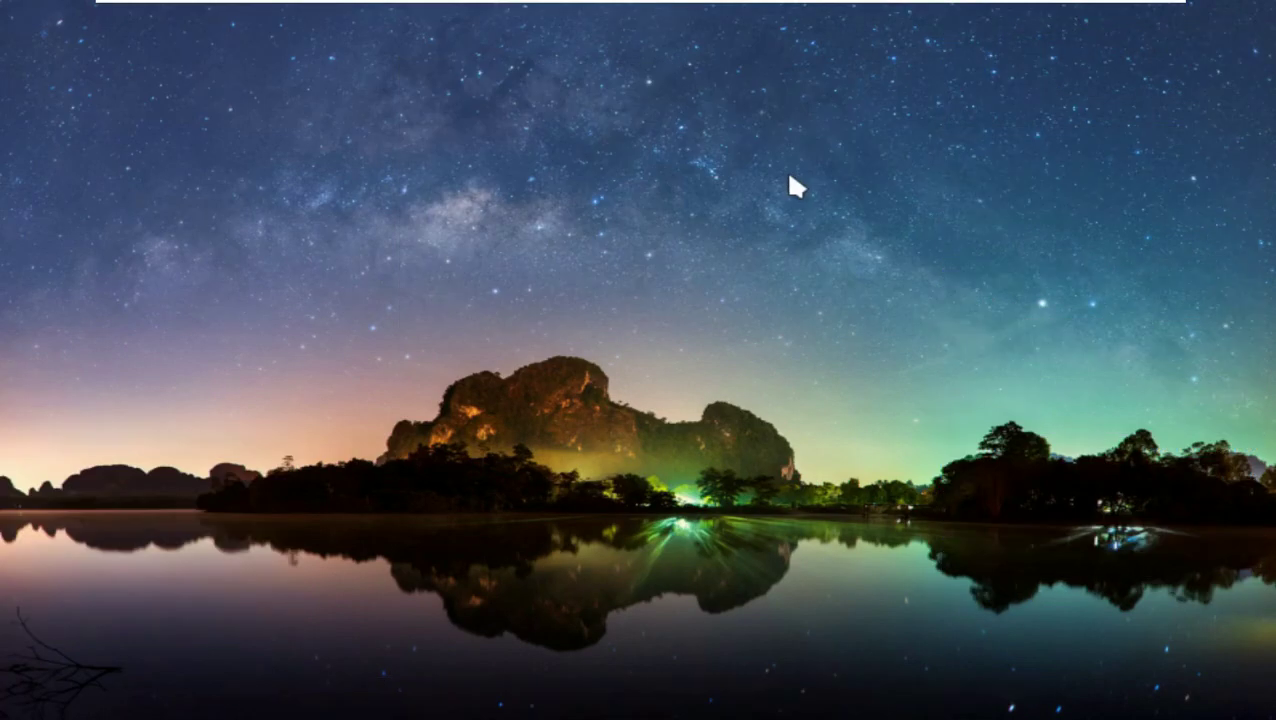
pyautogui.rightClick(515, 158)
pyautogui.moveTo(512, 185)
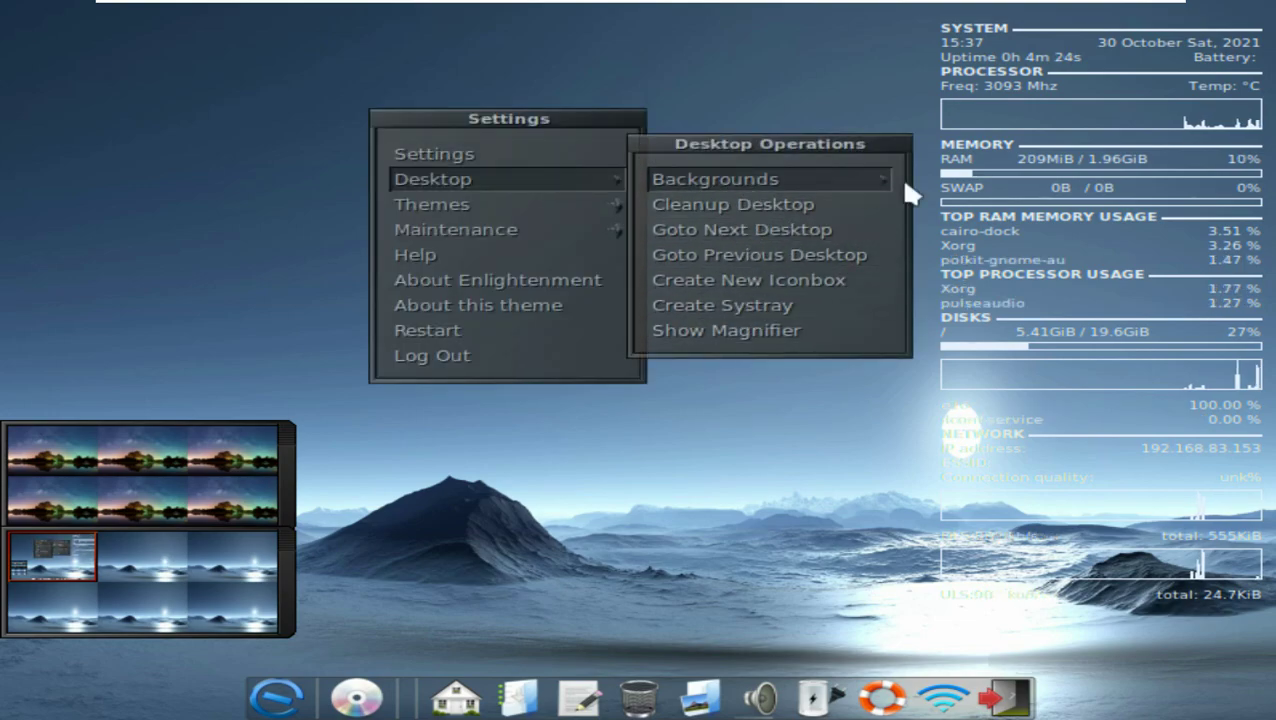
pyautogui.moveTo(561, 206)
pyautogui.click(706, 232)
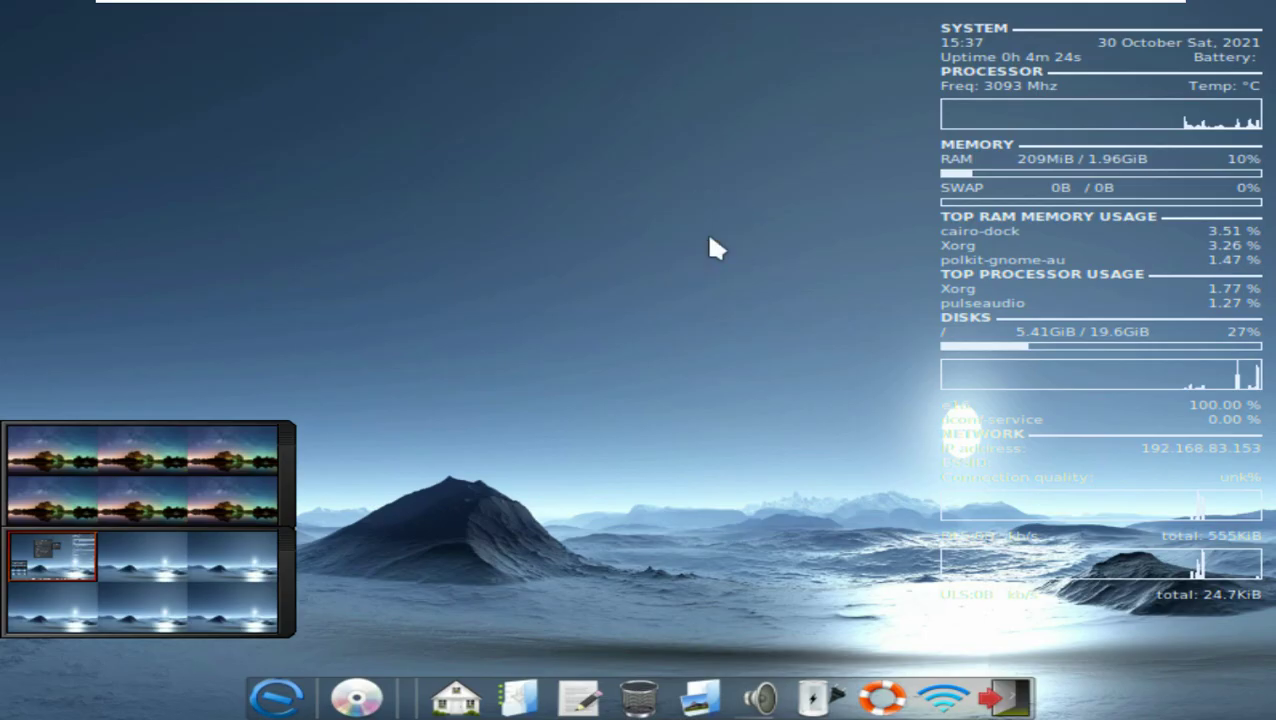
# Step: View the About this theme information for winter, then close it
pyautogui.rightClick(556, 177)
pyautogui.moveTo(557, 192)
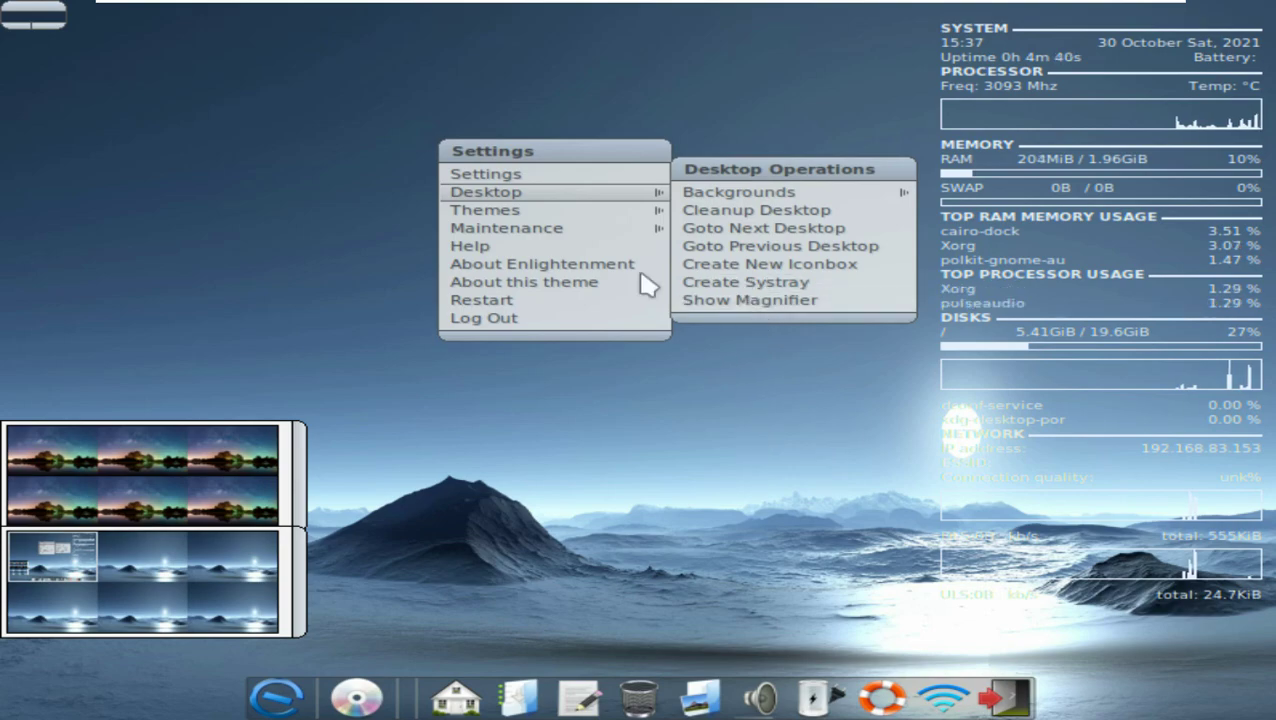
pyautogui.moveTo(550, 230)
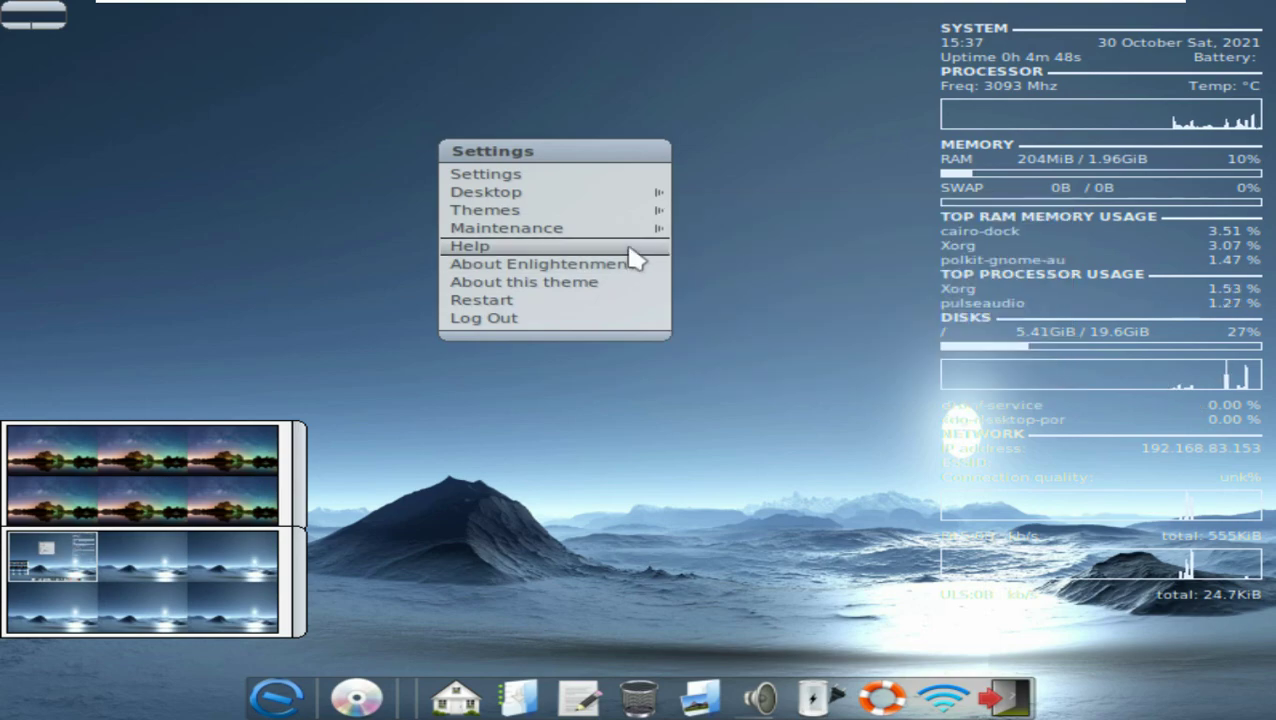
pyautogui.click(612, 285)
pyautogui.click(1036, 133)
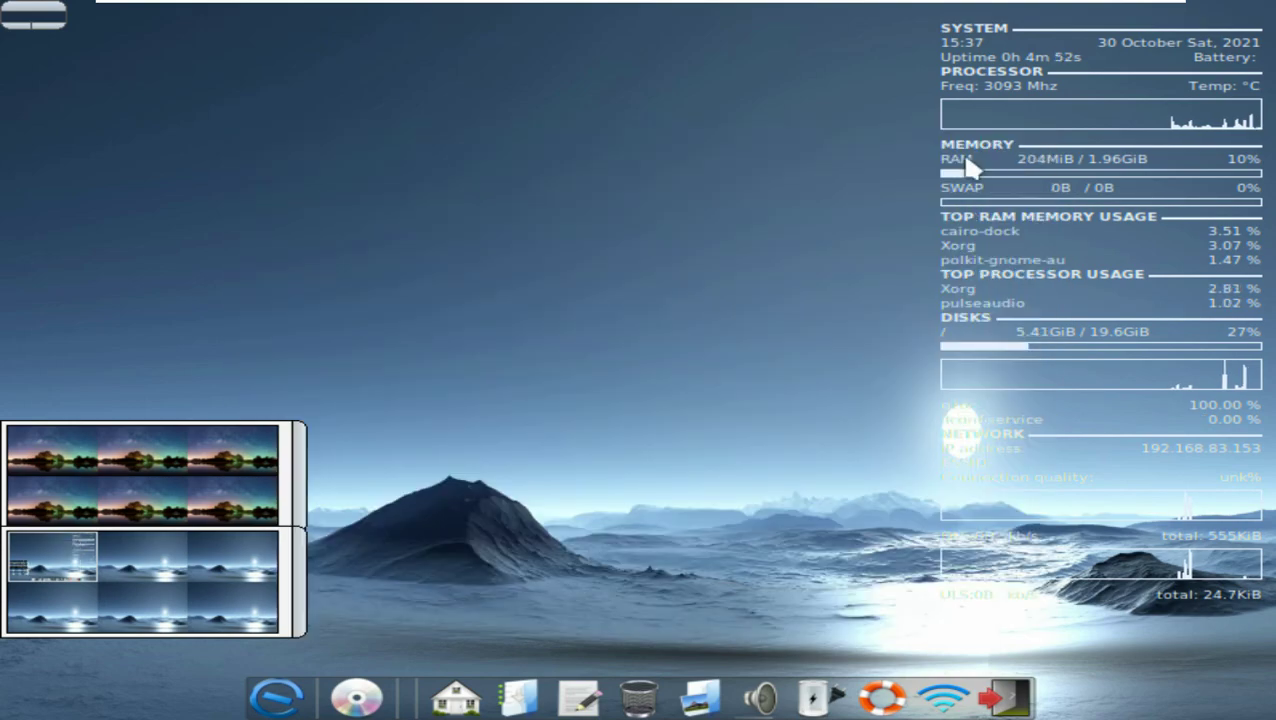
pyautogui.click(572, 191)
pyautogui.moveTo(609, 359)
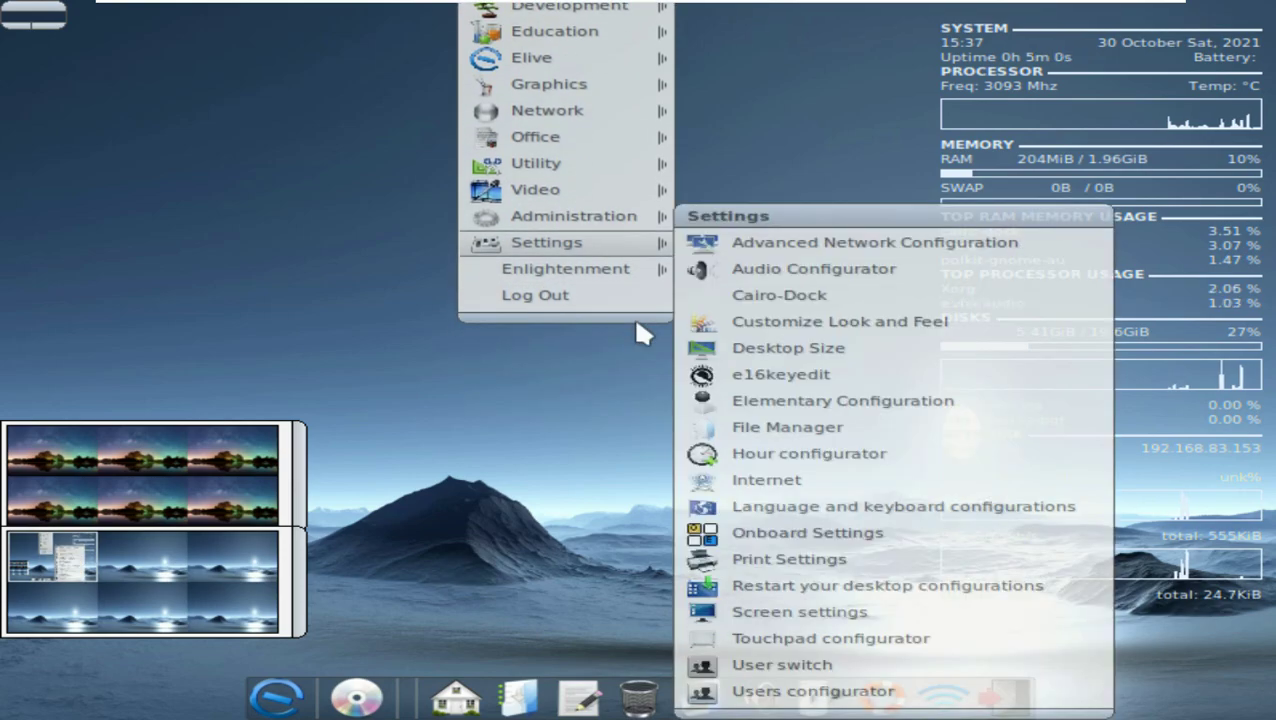
# Step: Review the file manager's side pane and Advanced preferences, then close them
pyautogui.click(790, 427)
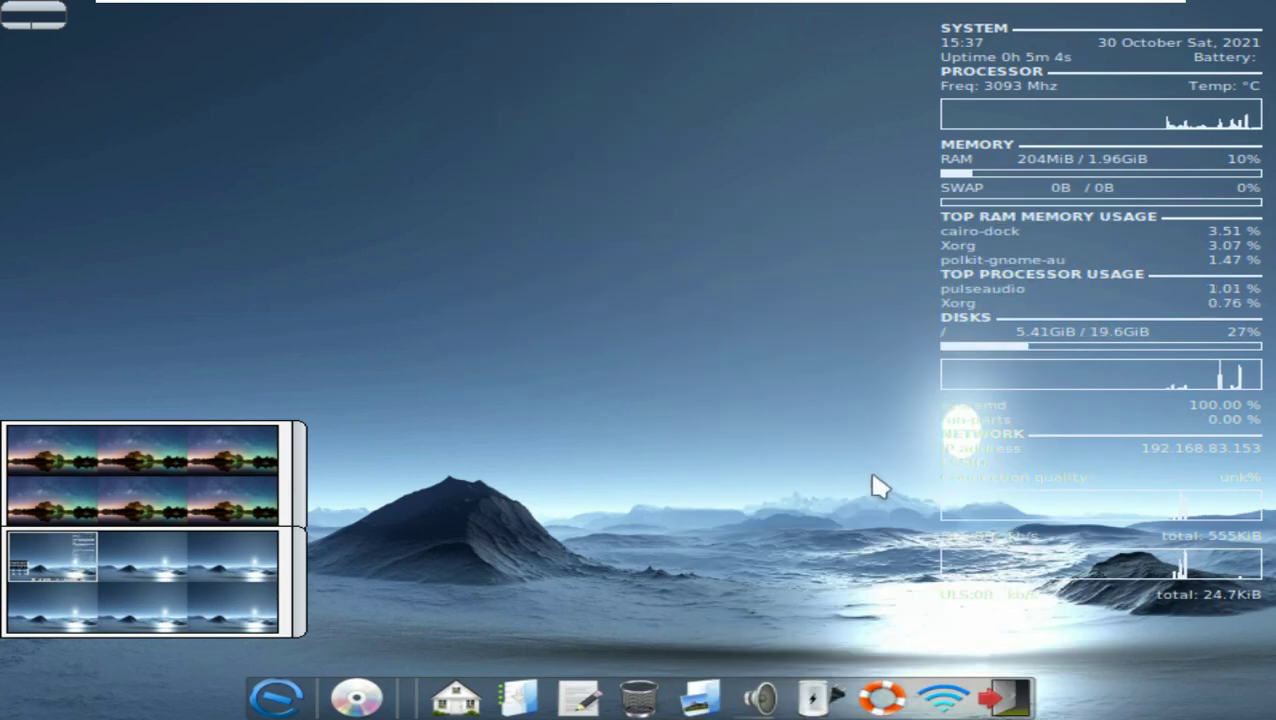
pyautogui.click(594, 202)
pyautogui.click(810, 186)
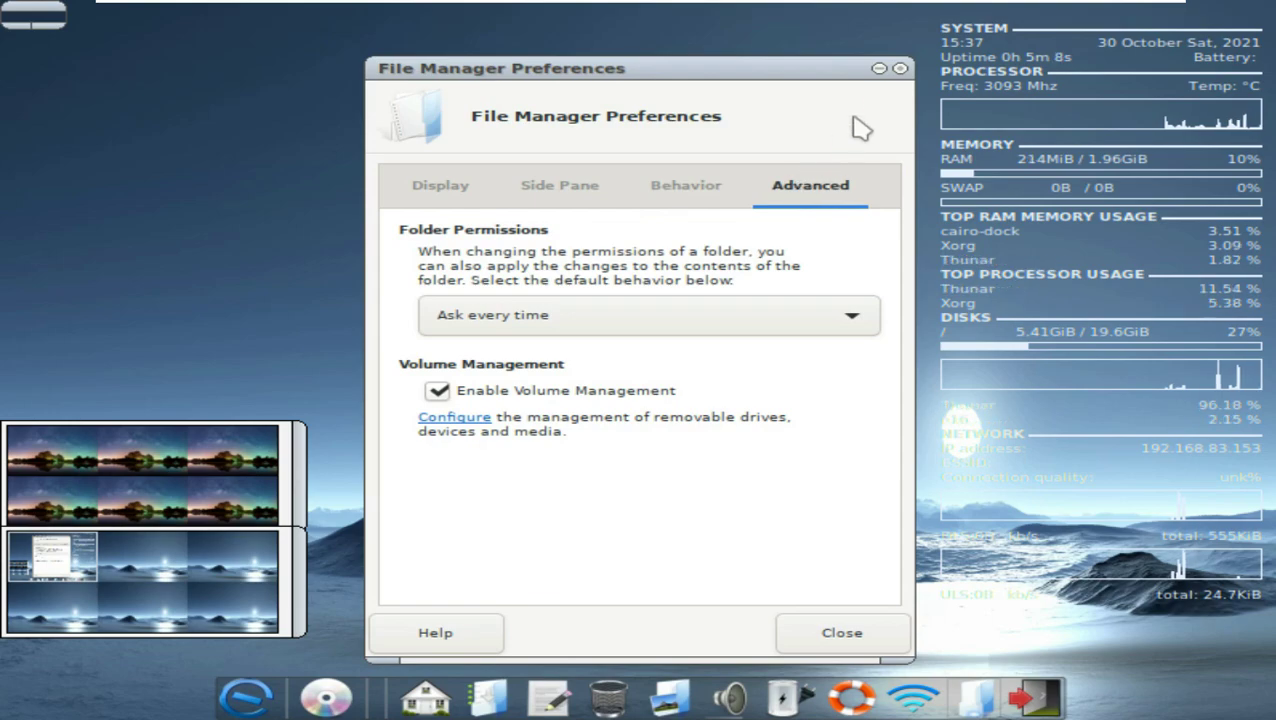
pyautogui.click(900, 68)
# Step: Browse the applications menu toward the Administration tools for GNOME System Monitor
pyautogui.click(490, 110)
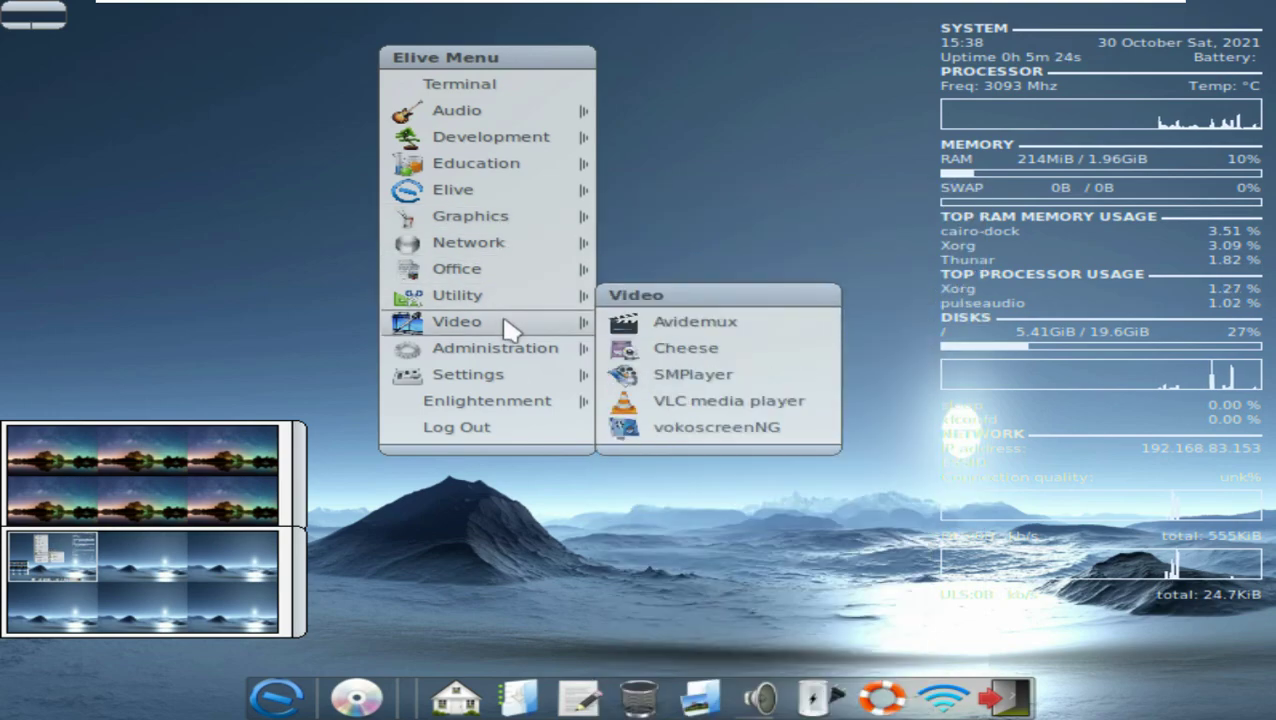
pyautogui.moveTo(512, 348)
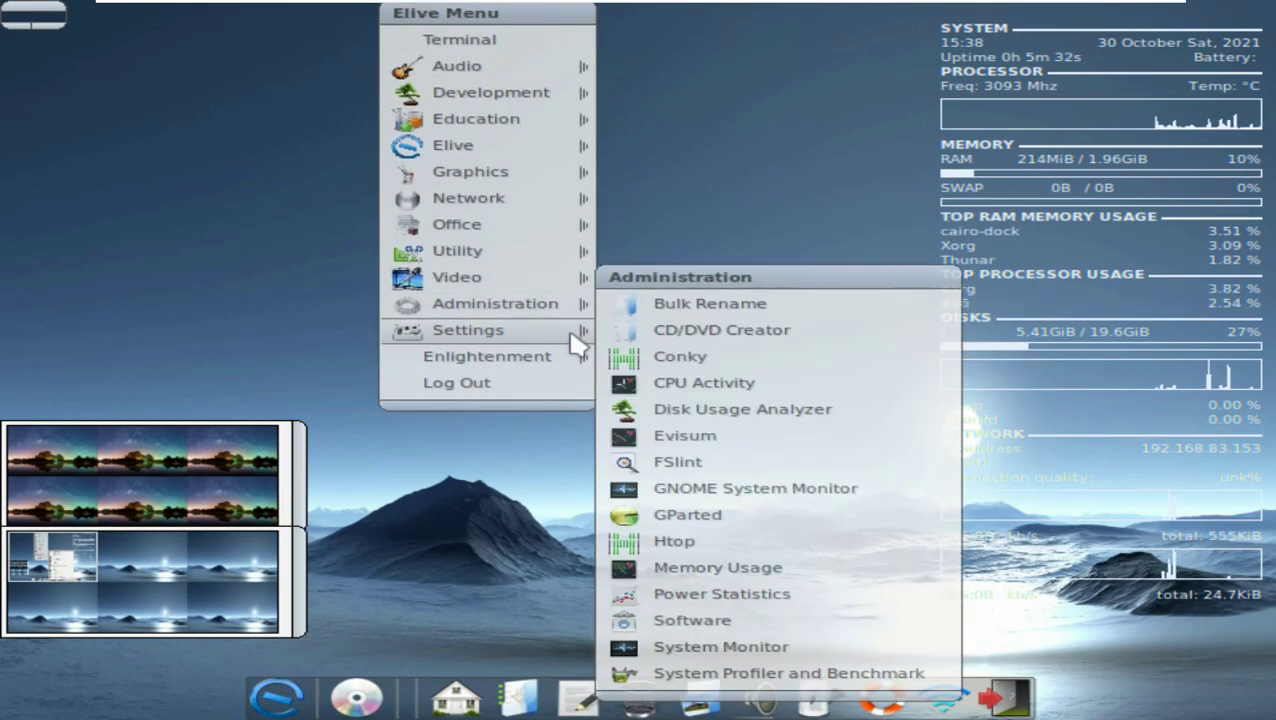
pyautogui.moveTo(590, 358)
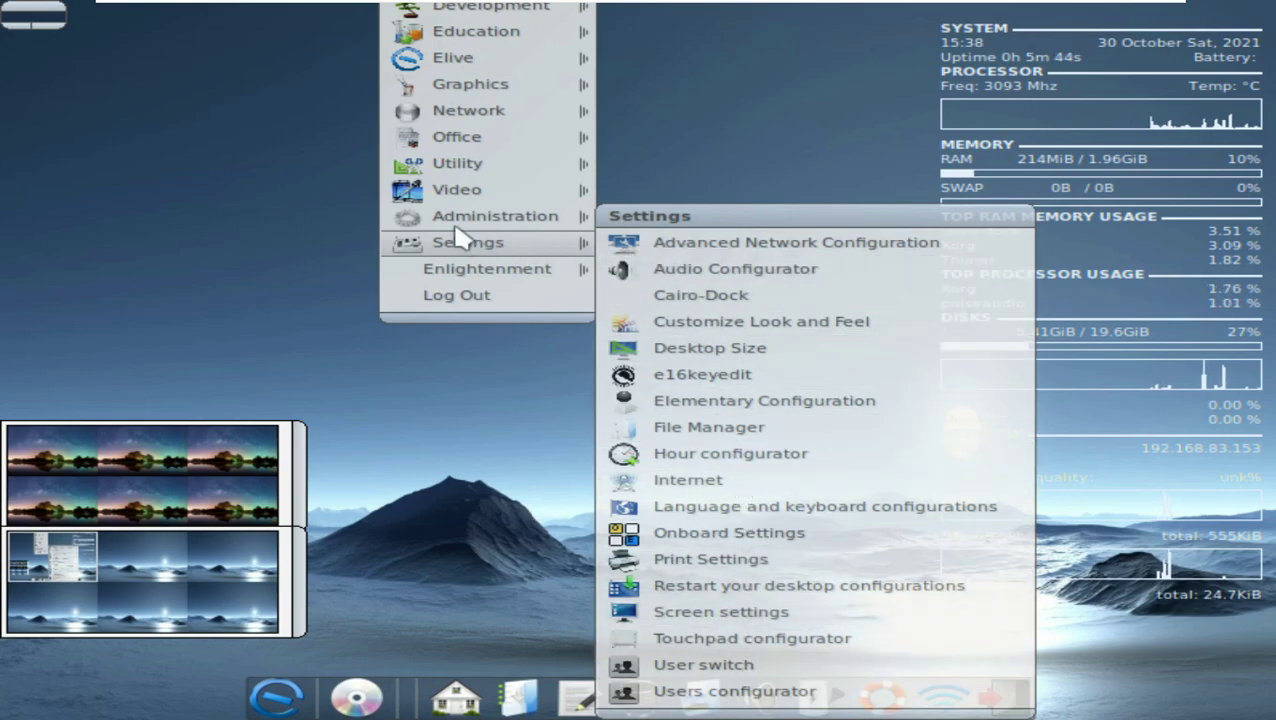
# Step: Launch GNOME System Monitor and review its Resources graphs, File Systems list and Processes list
pyautogui.moveTo(470, 216)
pyautogui.click(740, 648)
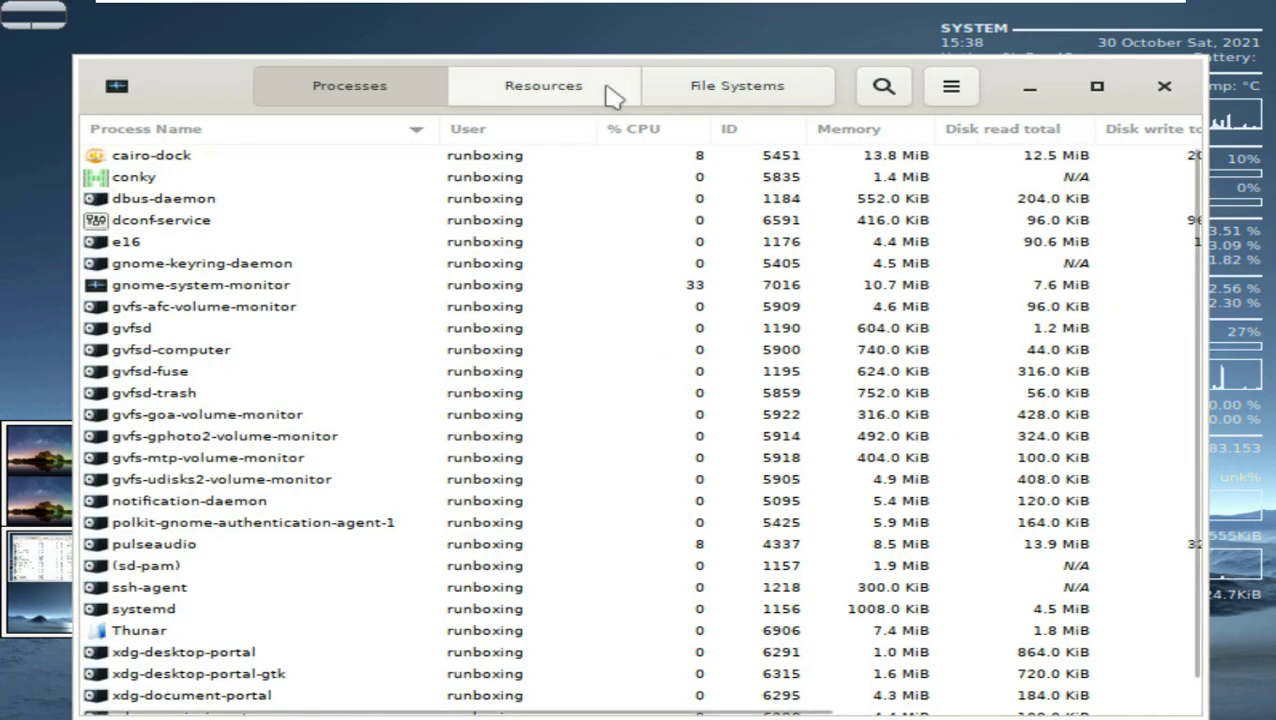
pyautogui.click(607, 92)
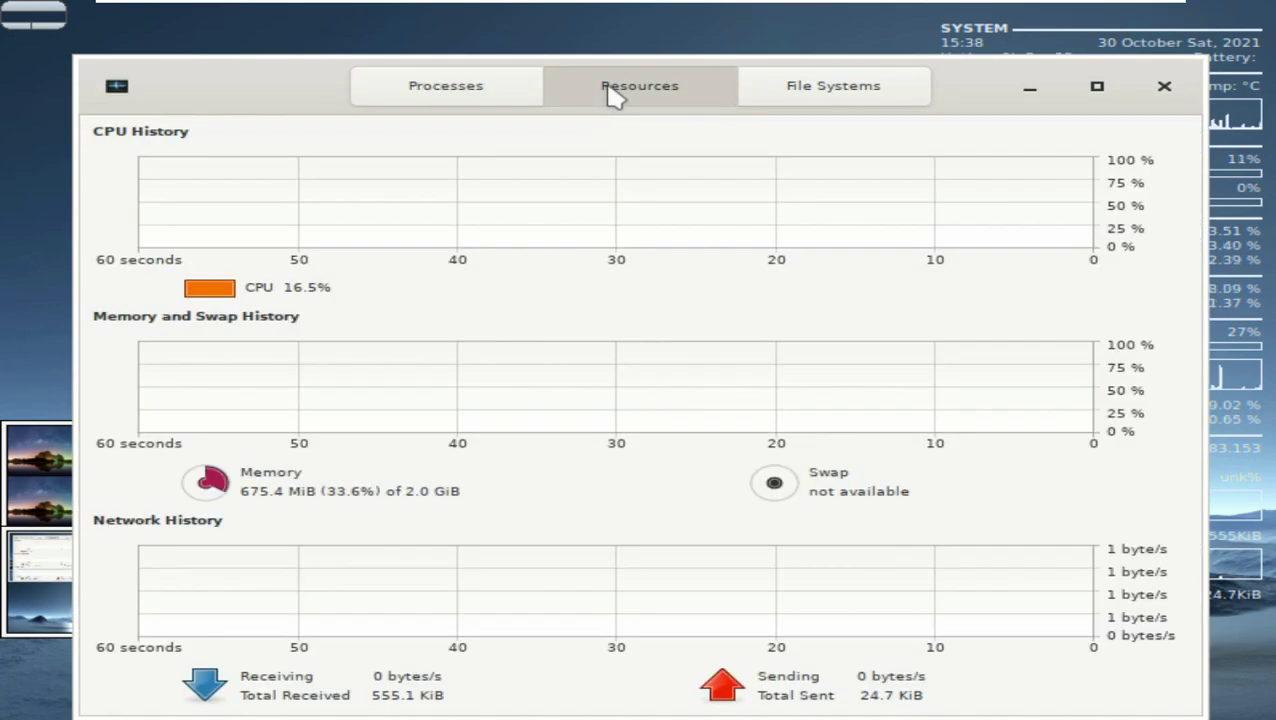
pyautogui.click(776, 97)
pyautogui.click(501, 98)
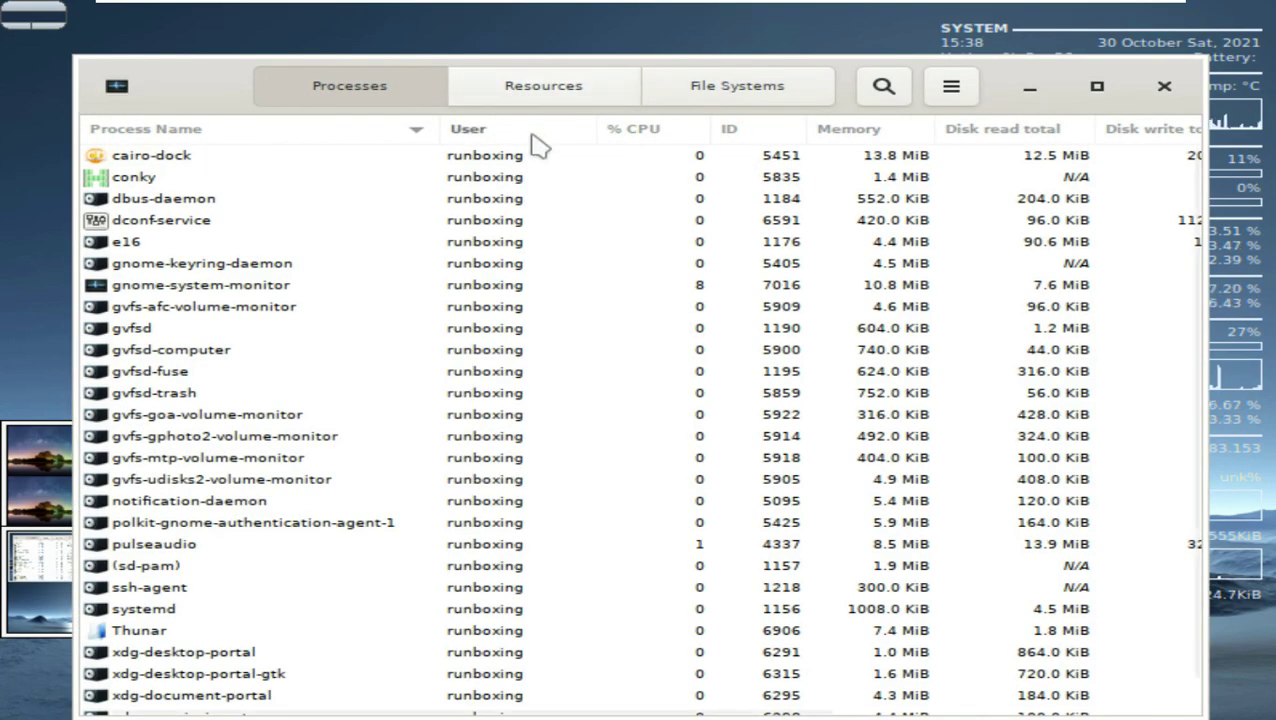
# Step: Glance at the process view options without changing them, then close System Monitor
pyautogui.click(950, 90)
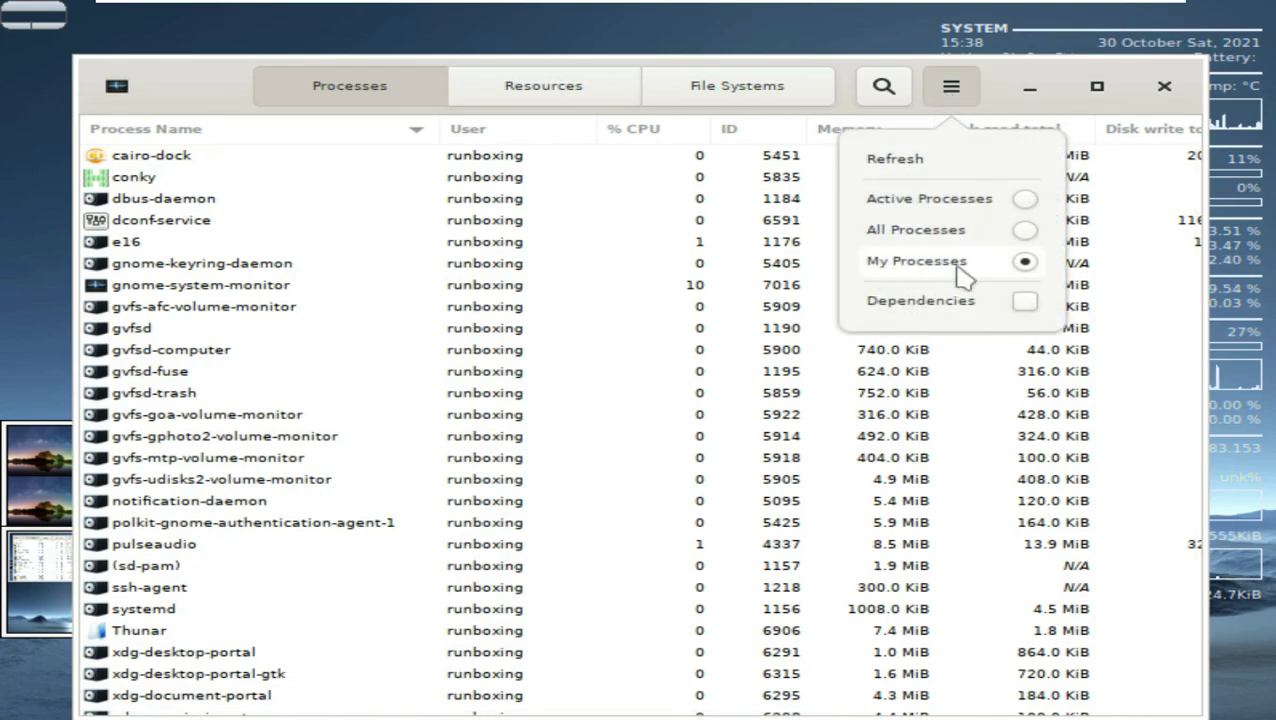
pyautogui.click(319, 85)
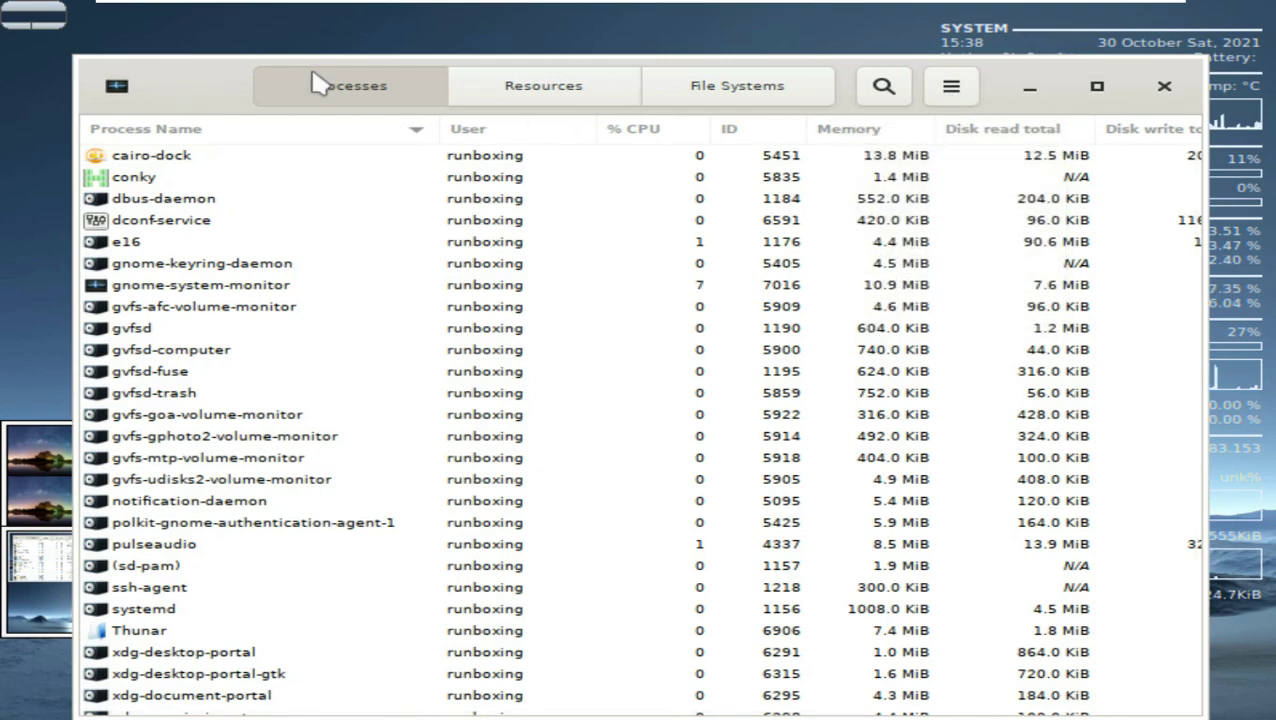
pyautogui.click(1164, 86)
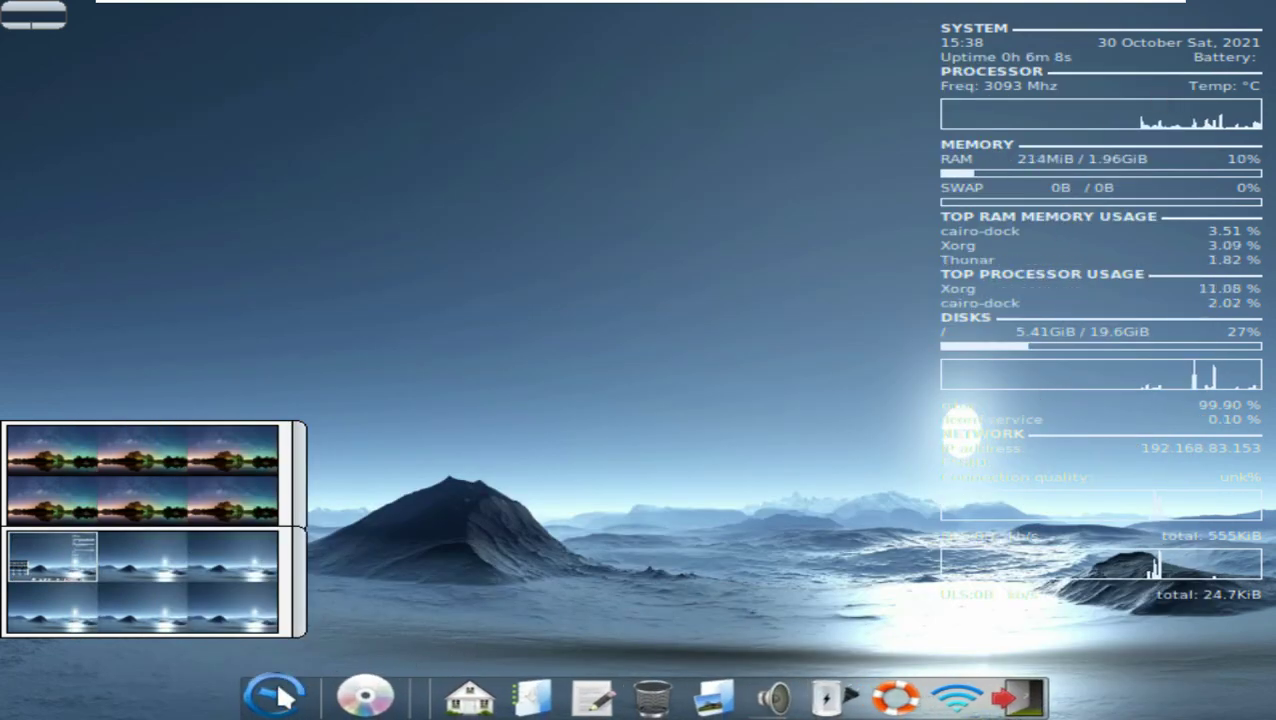
pyautogui.moveTo(470, 683)
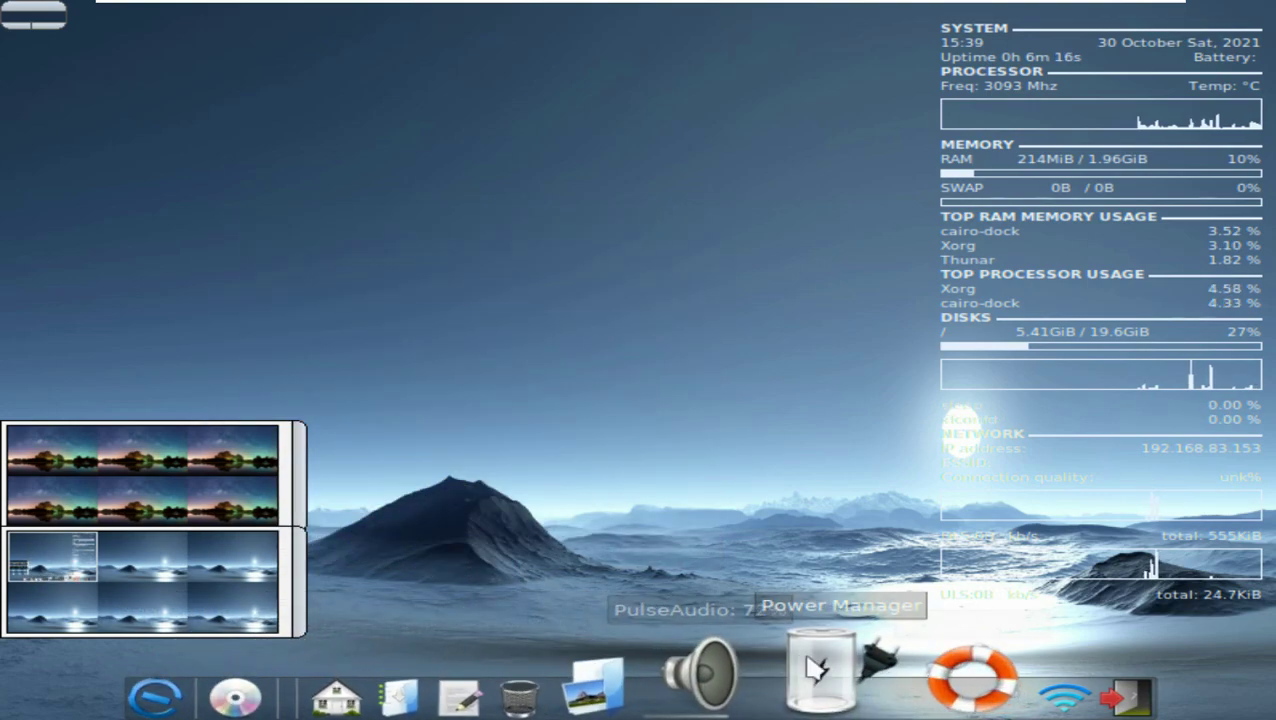
# Step: In a new terminal, run uname, uname -i, uname -o and uname -r
pyautogui.click(464, 203)
pyautogui.click(468, 206)
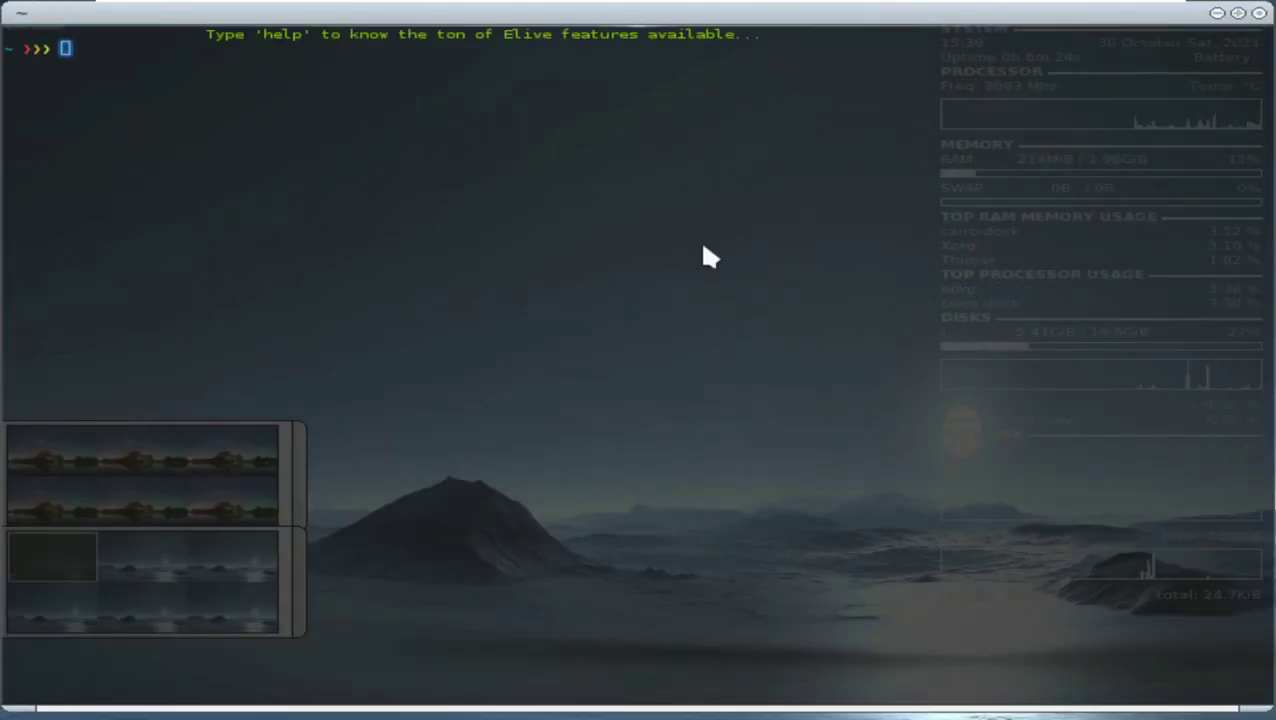
pyautogui.press('Return')
pyautogui.write('uname -i')
pyautogui.press('Return')
pyautogui.write('uname -o')
pyautogui.press('Return')
pyautogui.write('uname -r')
pyautogui.press('Return')
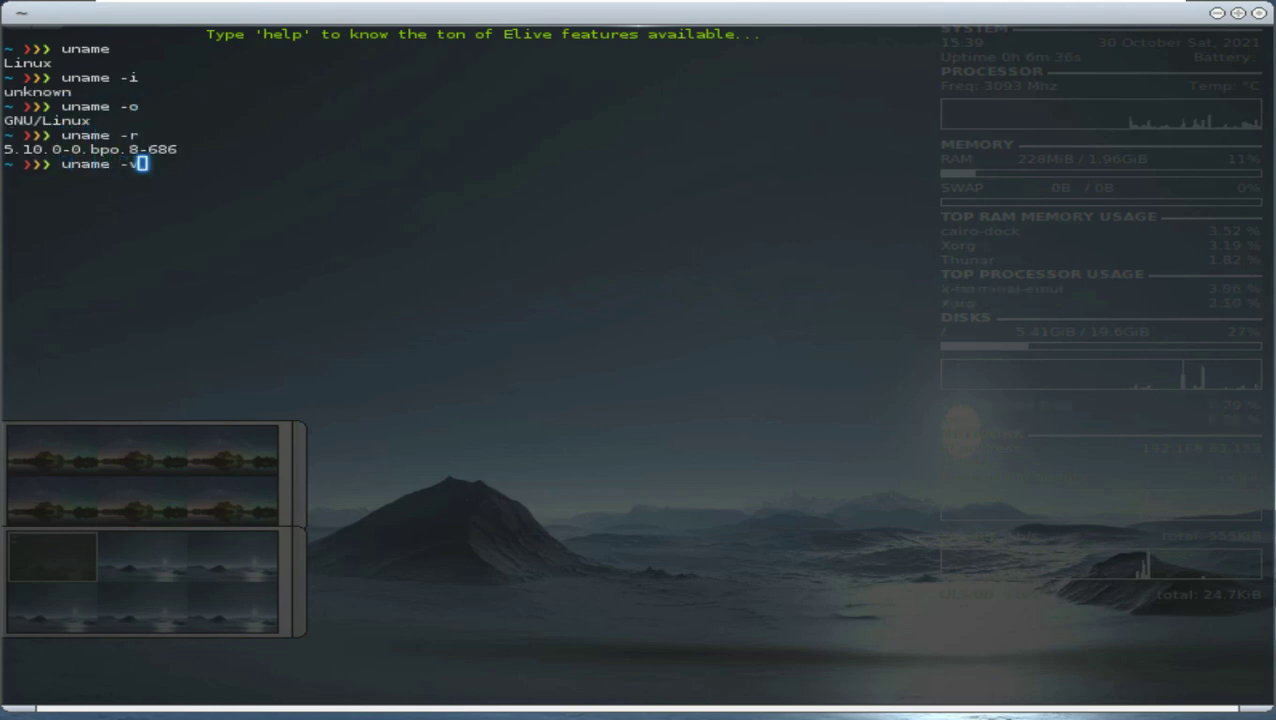
# Step: Run uname -v, uname -n, uname again and uname -a, then exit the terminal
pyautogui.write('uname -v')
pyautogui.press('Return')
pyautogui.write('uname -n')
pyautogui.press('Return')
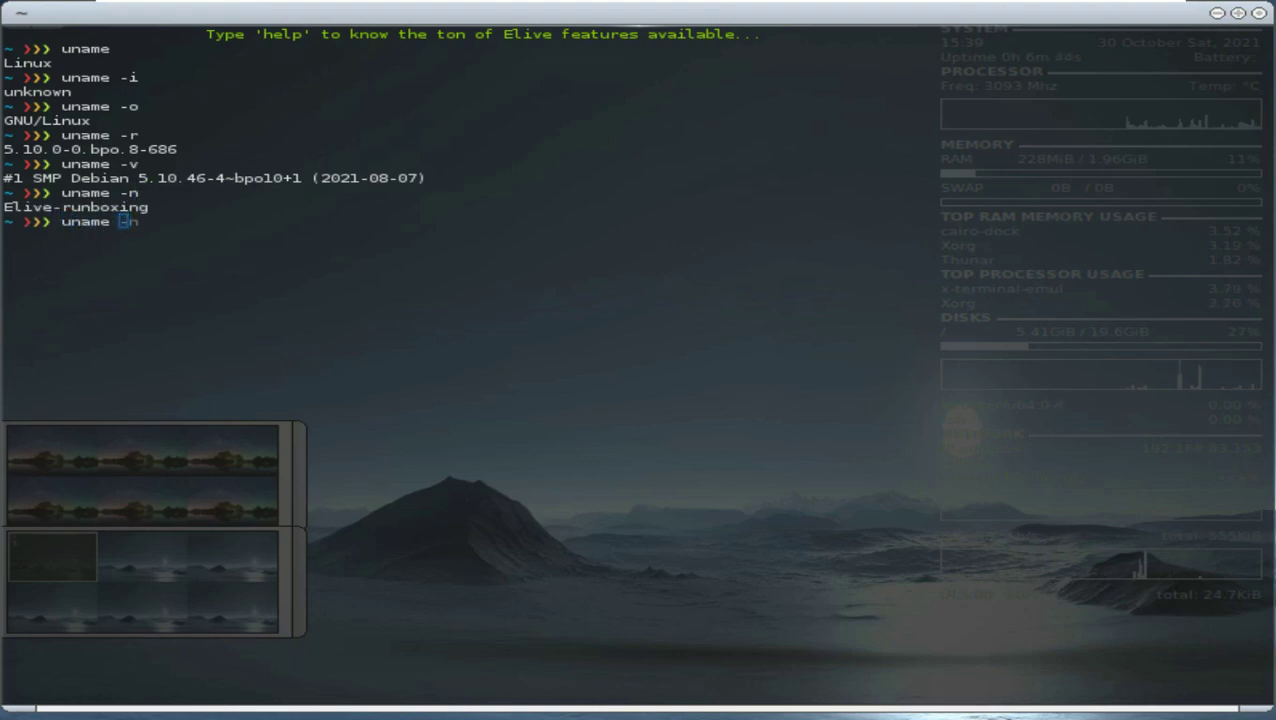
pyautogui.press('Return')
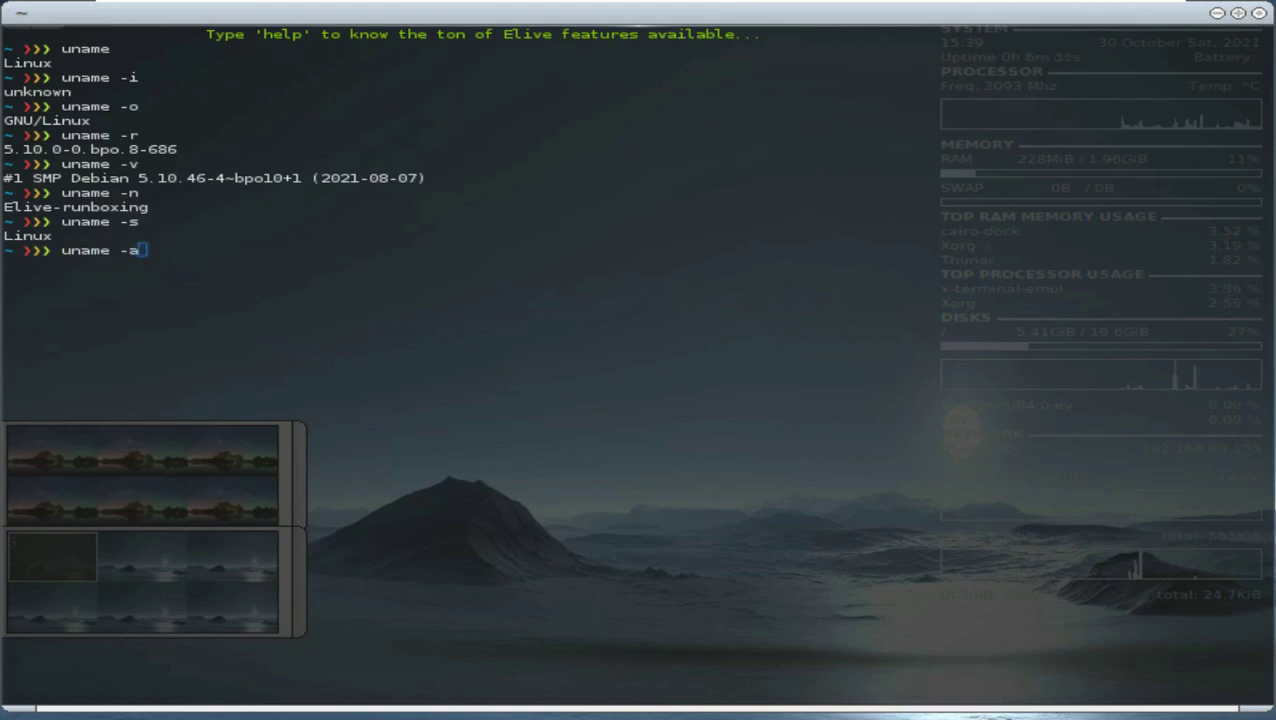
pyautogui.write('uname -a')
pyautogui.press('Return')
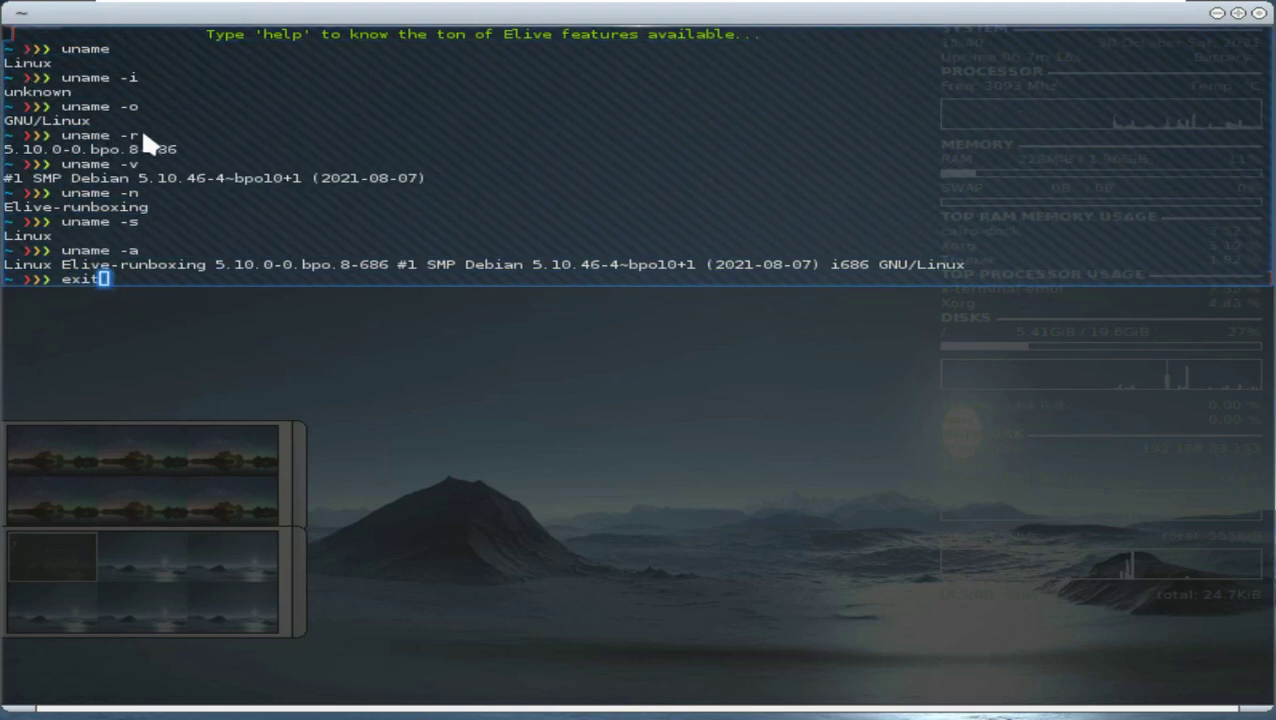
pyautogui.press('Return')
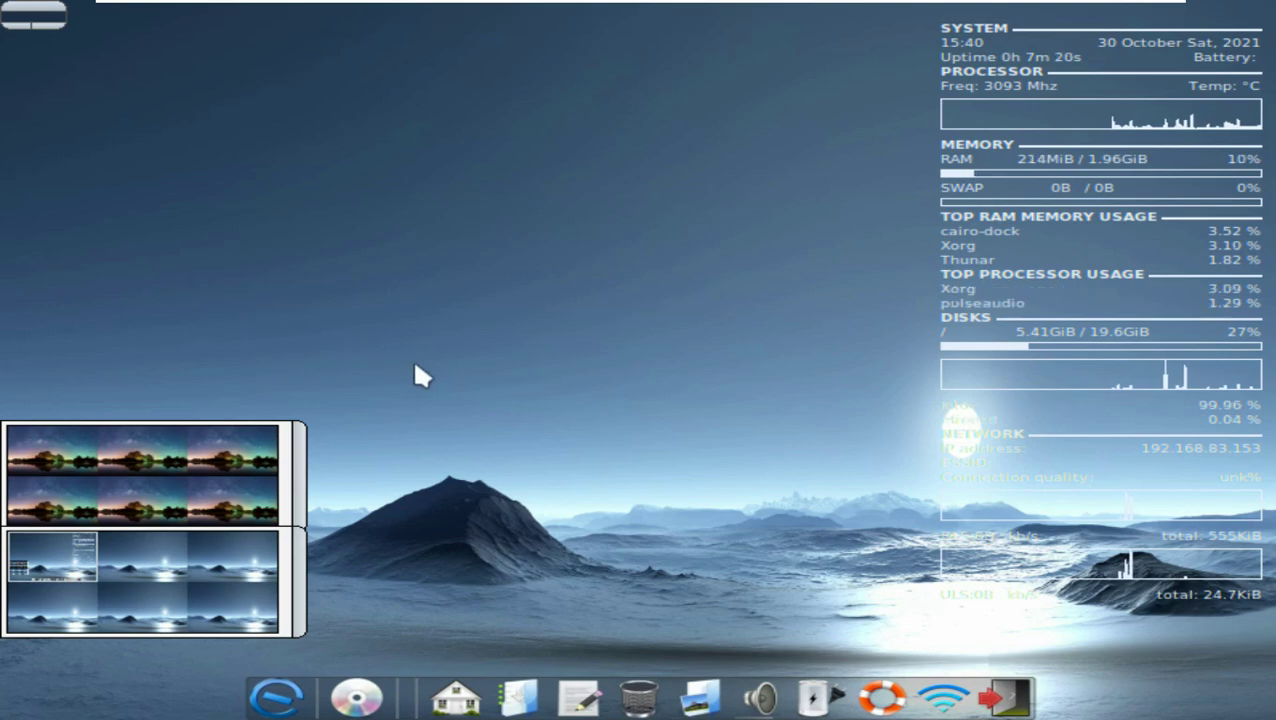
# Step: Launch Chromium Web Browser from the Elive Menu's Network category
pyautogui.click(276, 697)
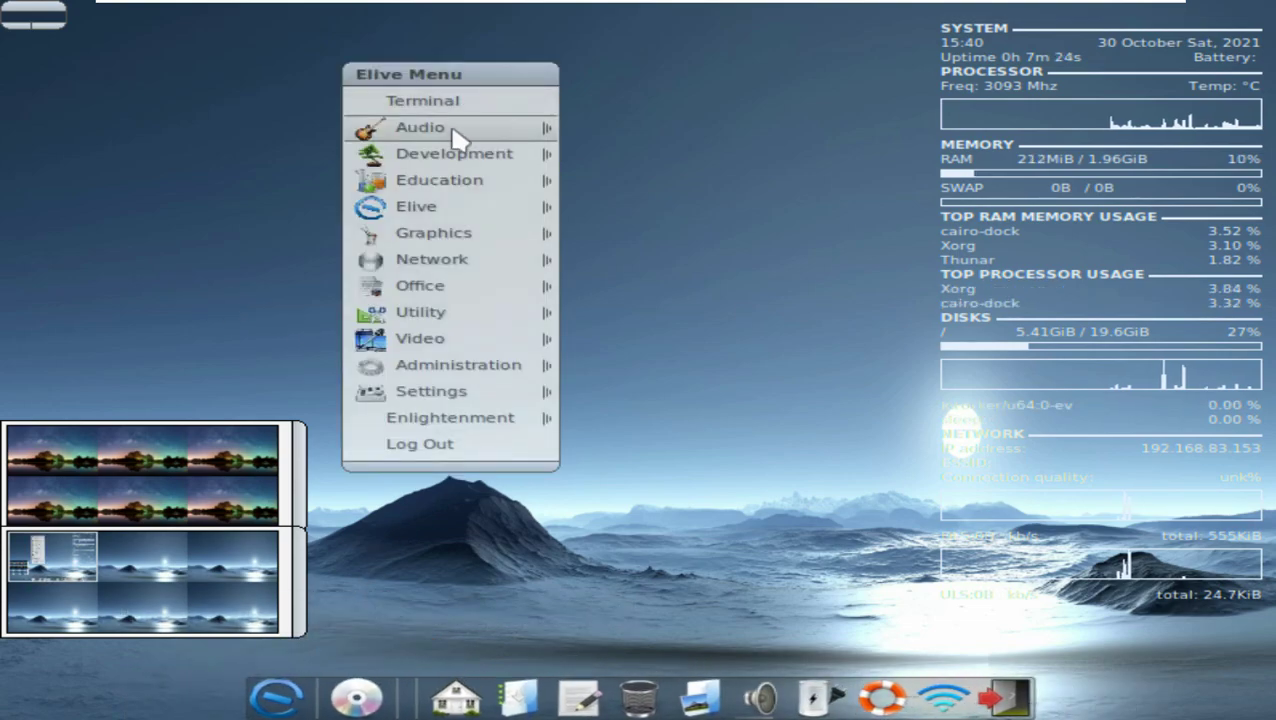
pyautogui.moveTo(455, 210)
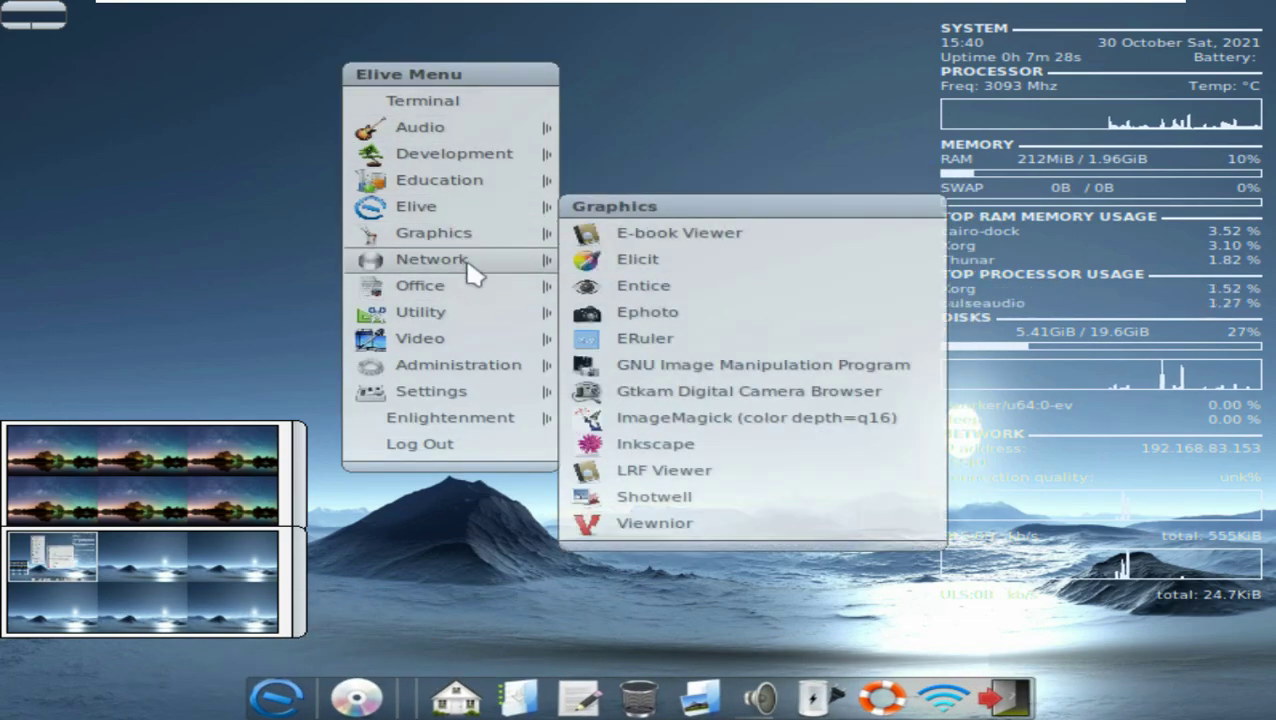
pyautogui.moveTo(458, 259)
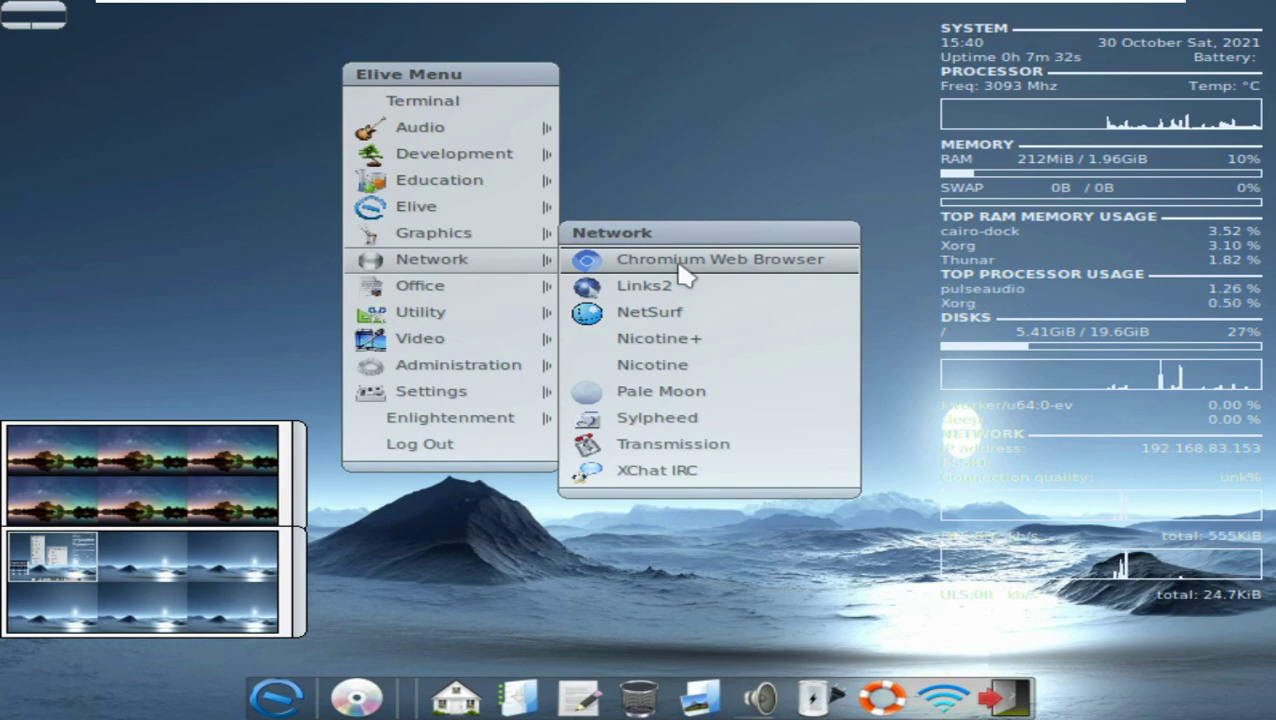
pyautogui.click(680, 264)
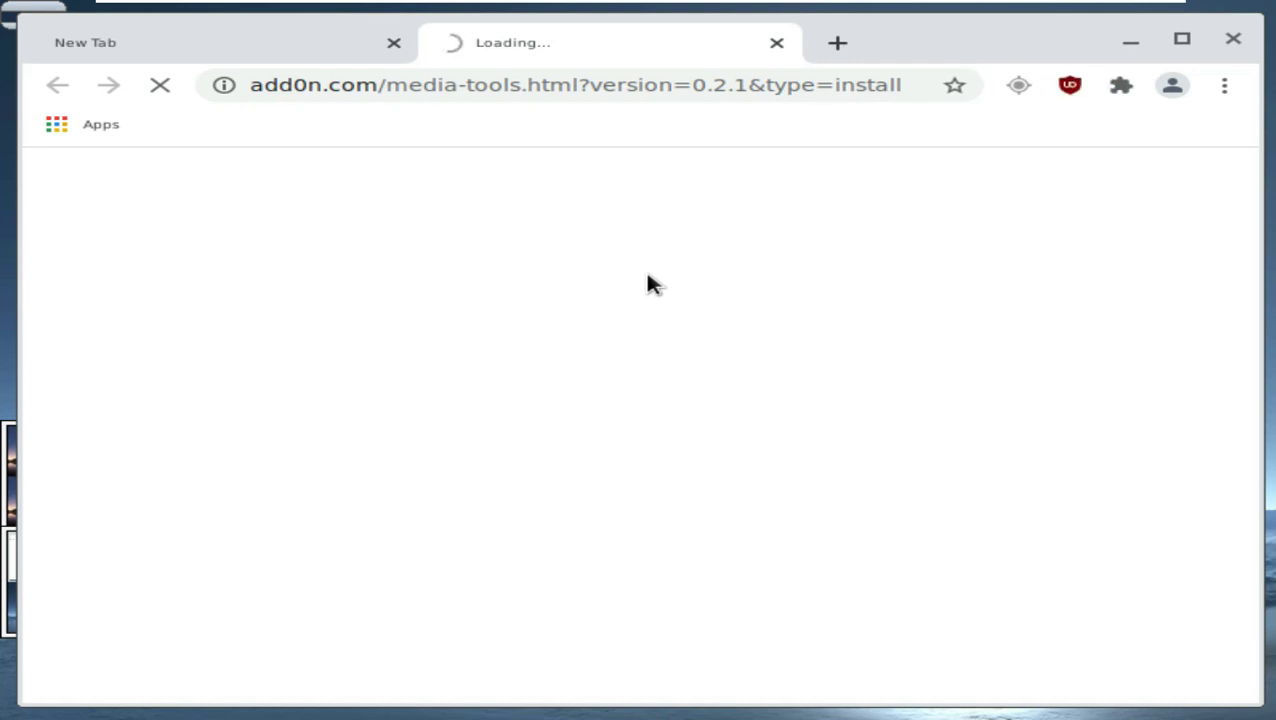
# Step: Search Google for 'elive', then search for 'elive' on duckduckgo.com instead
pyautogui.click(776, 43)
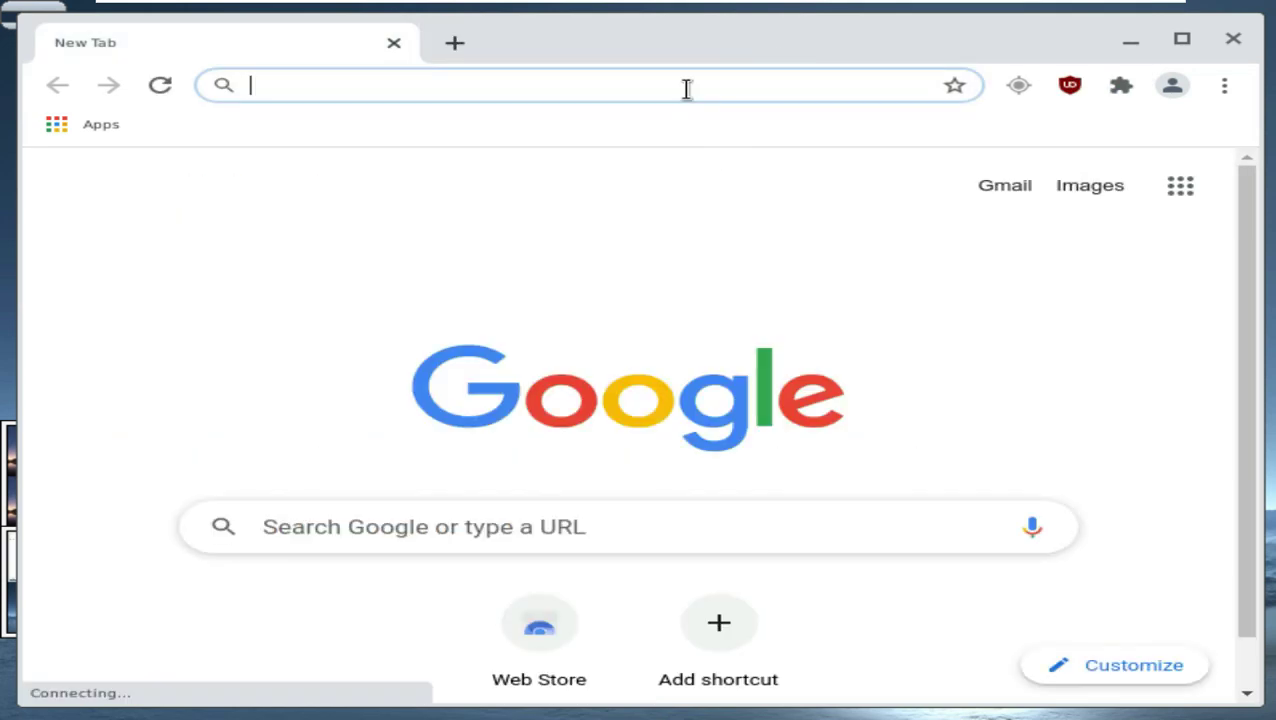
pyautogui.write('elive')
pyautogui.press('Return')
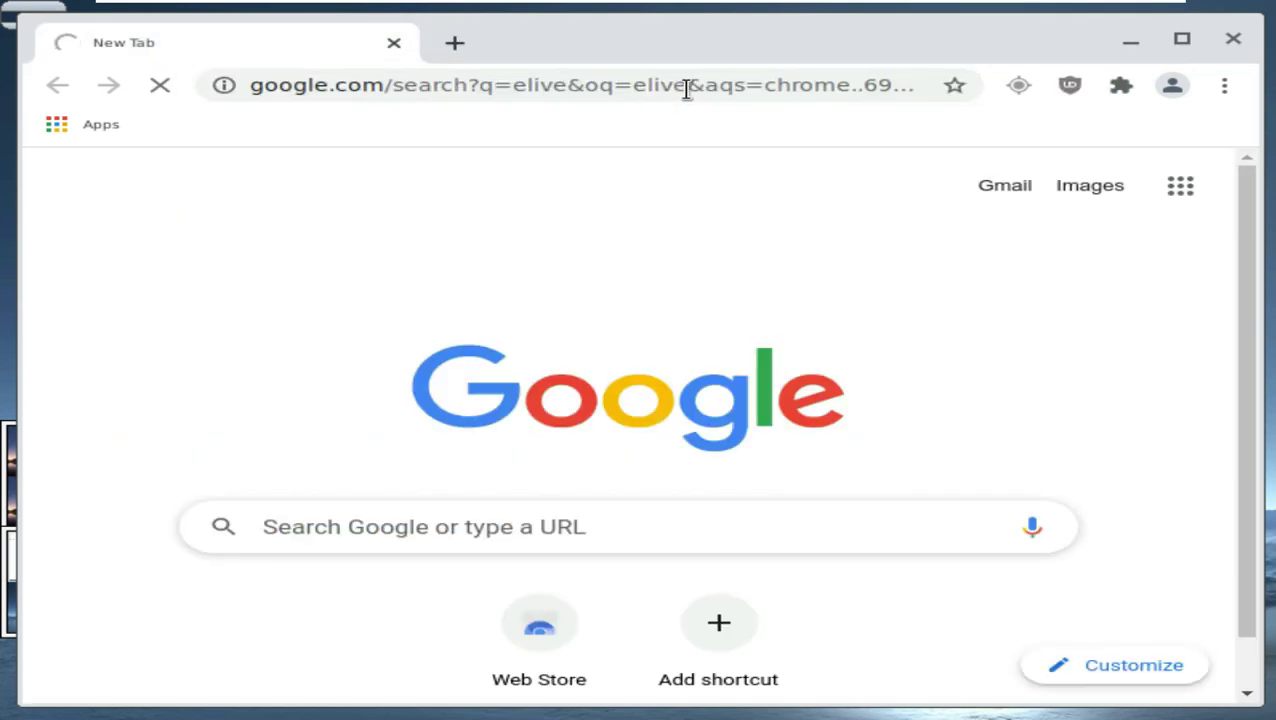
pyautogui.click(688, 90)
pyautogui.write('du')
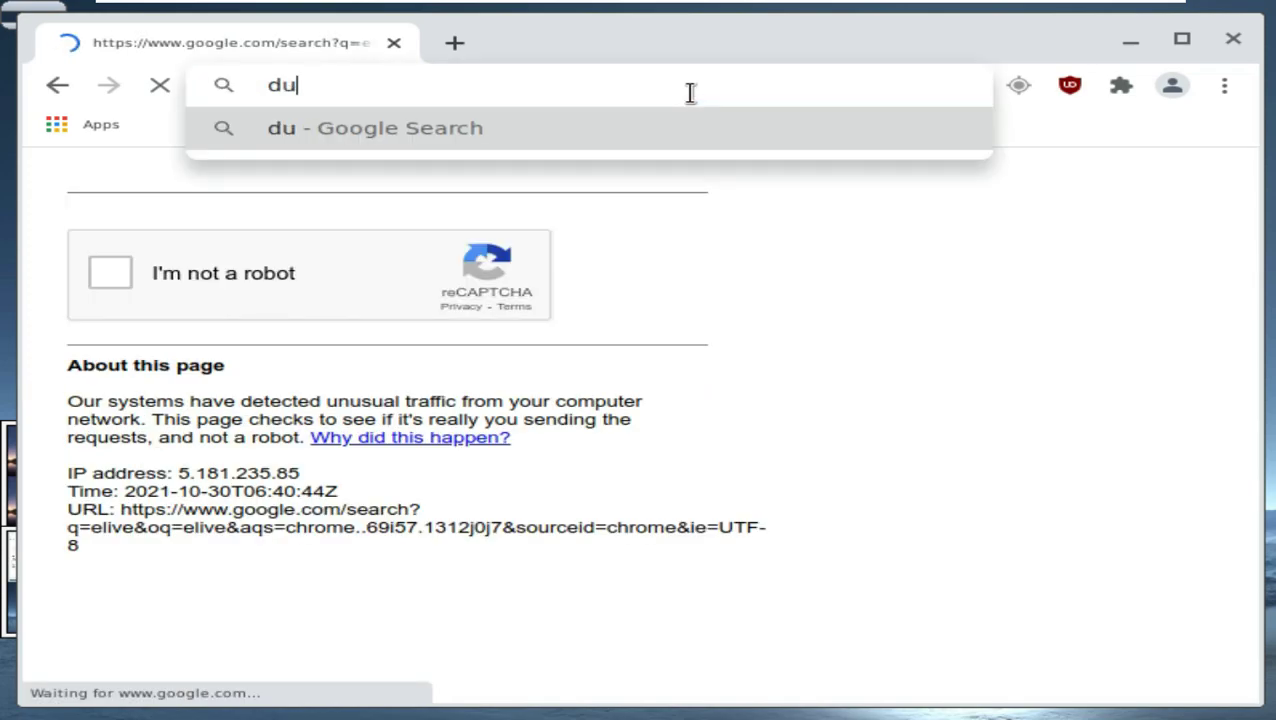
pyautogui.write('ckduckgo.com')
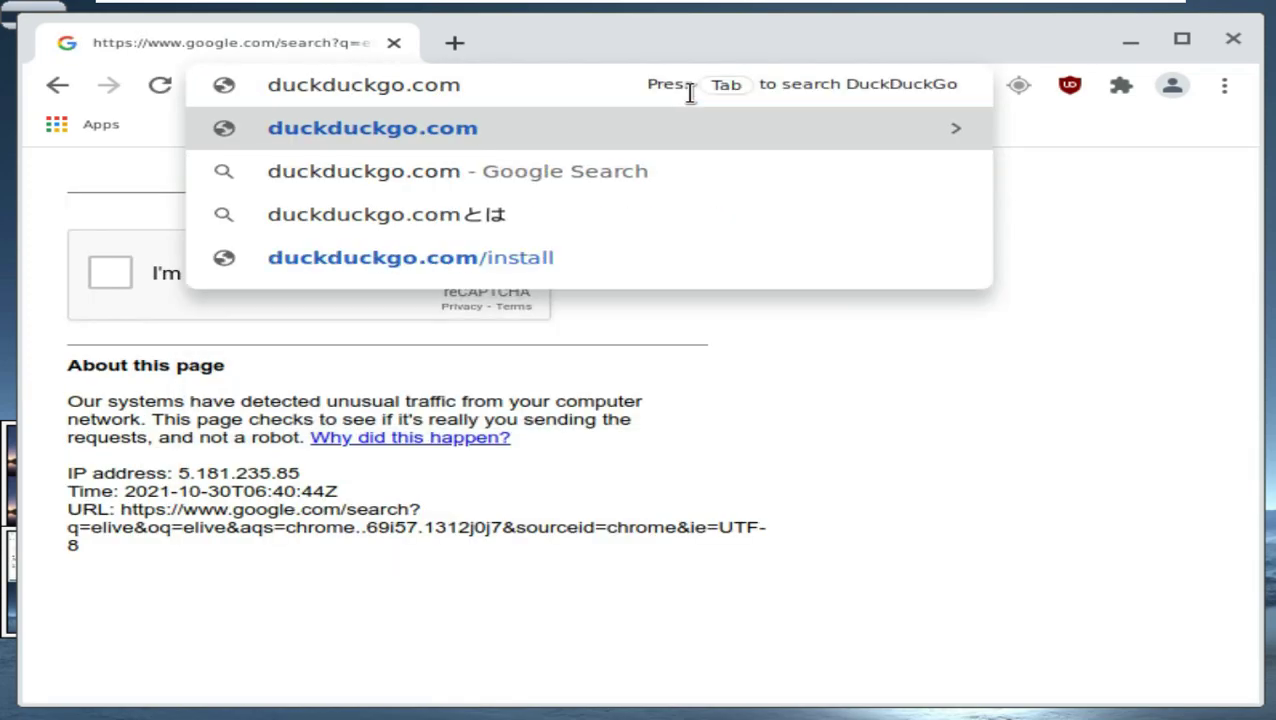
pyautogui.press('Return')
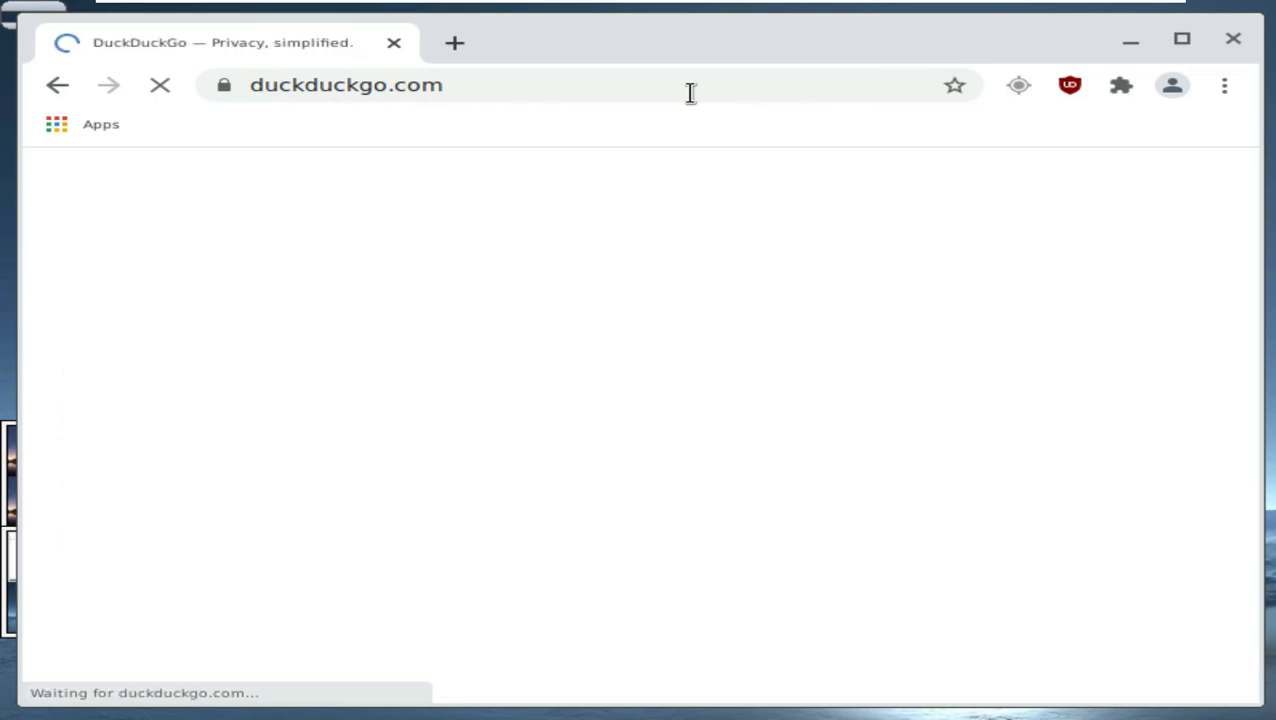
pyautogui.write('elive')
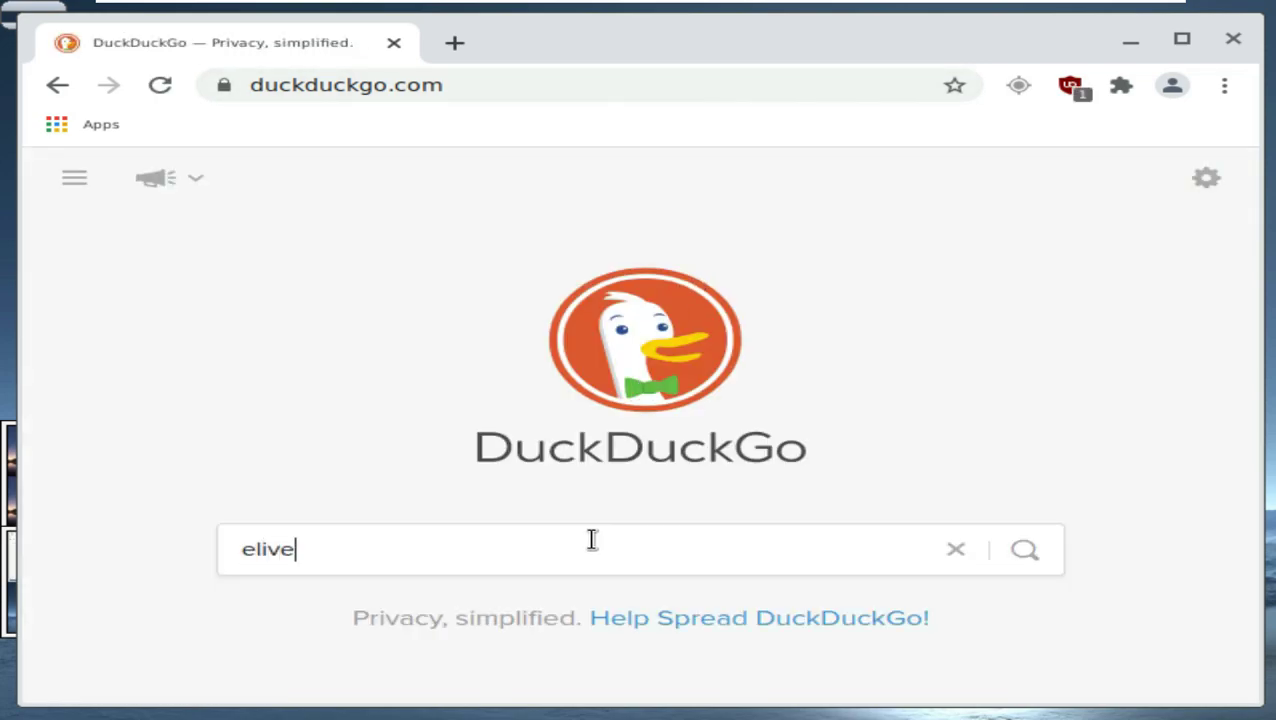
pyautogui.press('Return')
# Step: Check the Chromium version (90.0.4430.212) in About Chromium, then open the elivecd.org result
pyautogui.click(1224, 85)
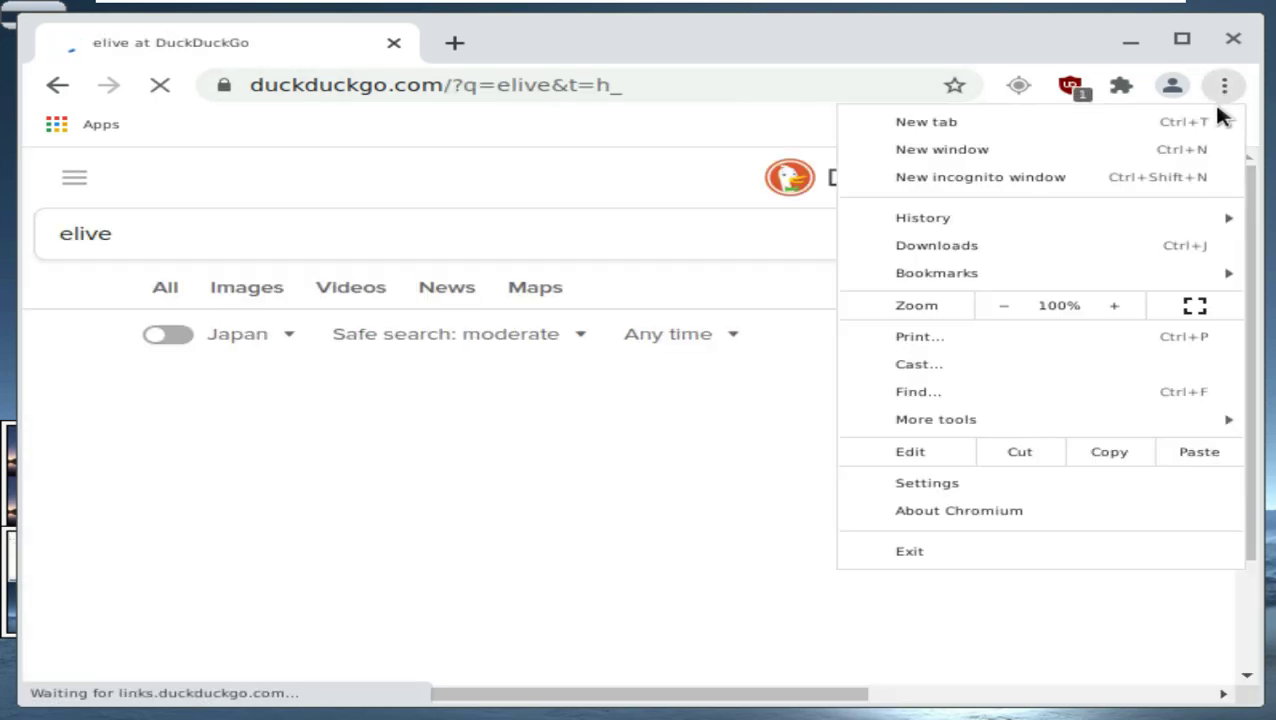
pyautogui.click(938, 522)
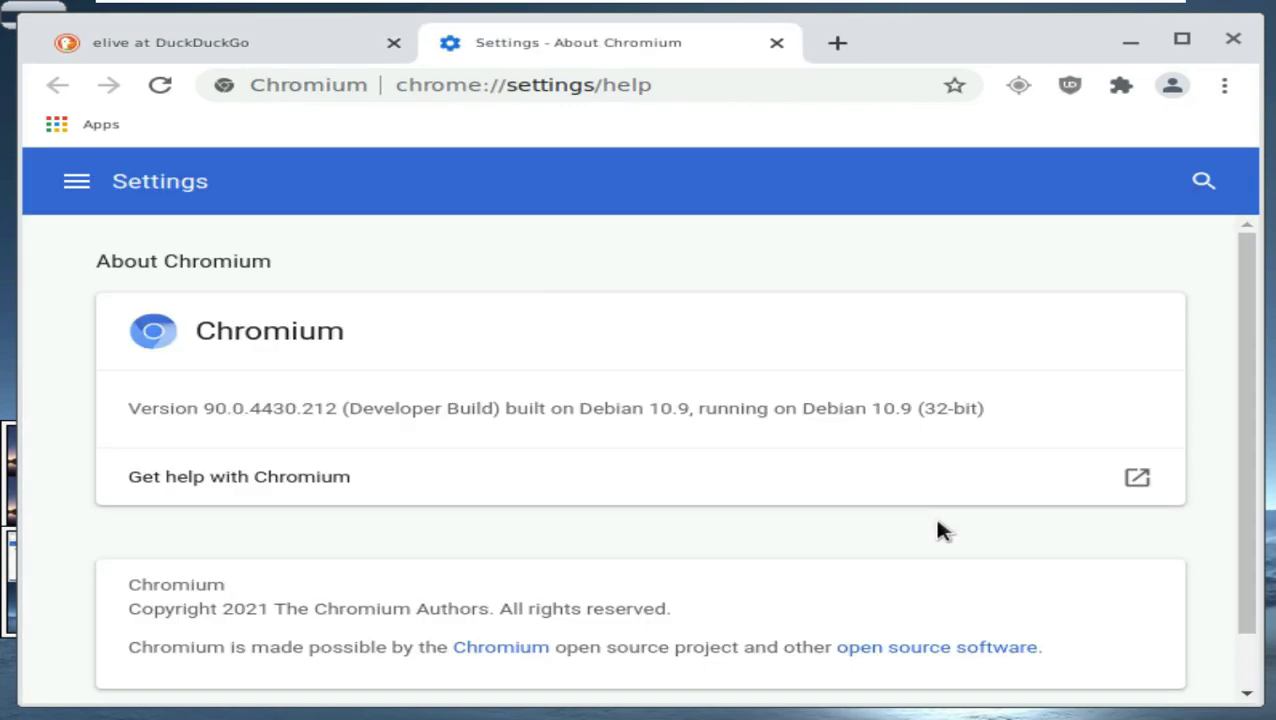
pyautogui.moveTo(199, 411); pyautogui.dragTo(335, 413)
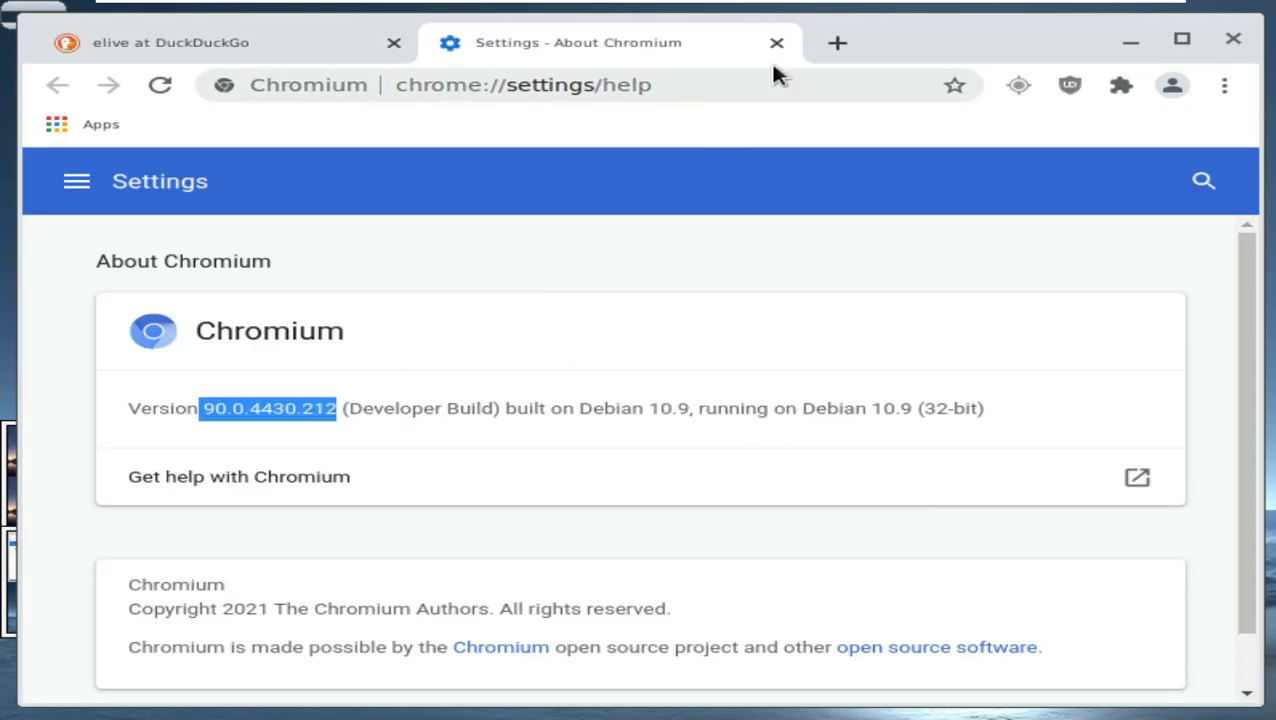
pyautogui.click(776, 42)
pyautogui.click(475, 425)
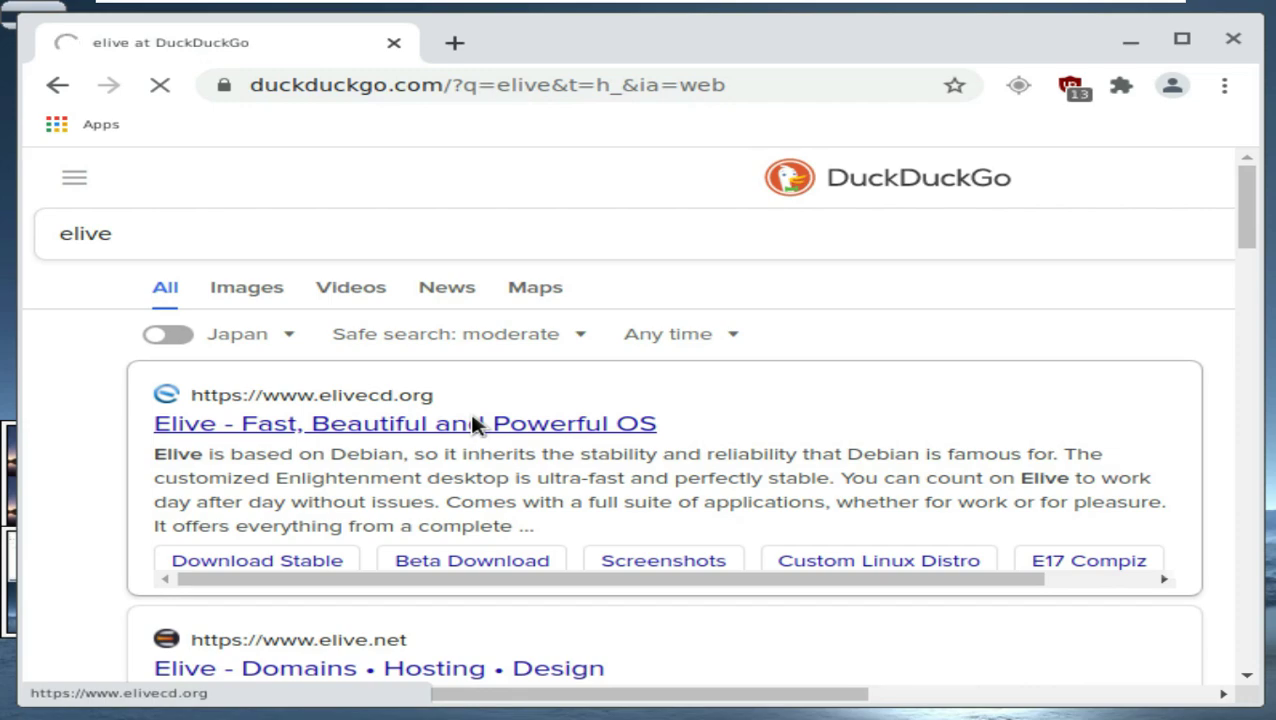
pyautogui.click(1181, 38)
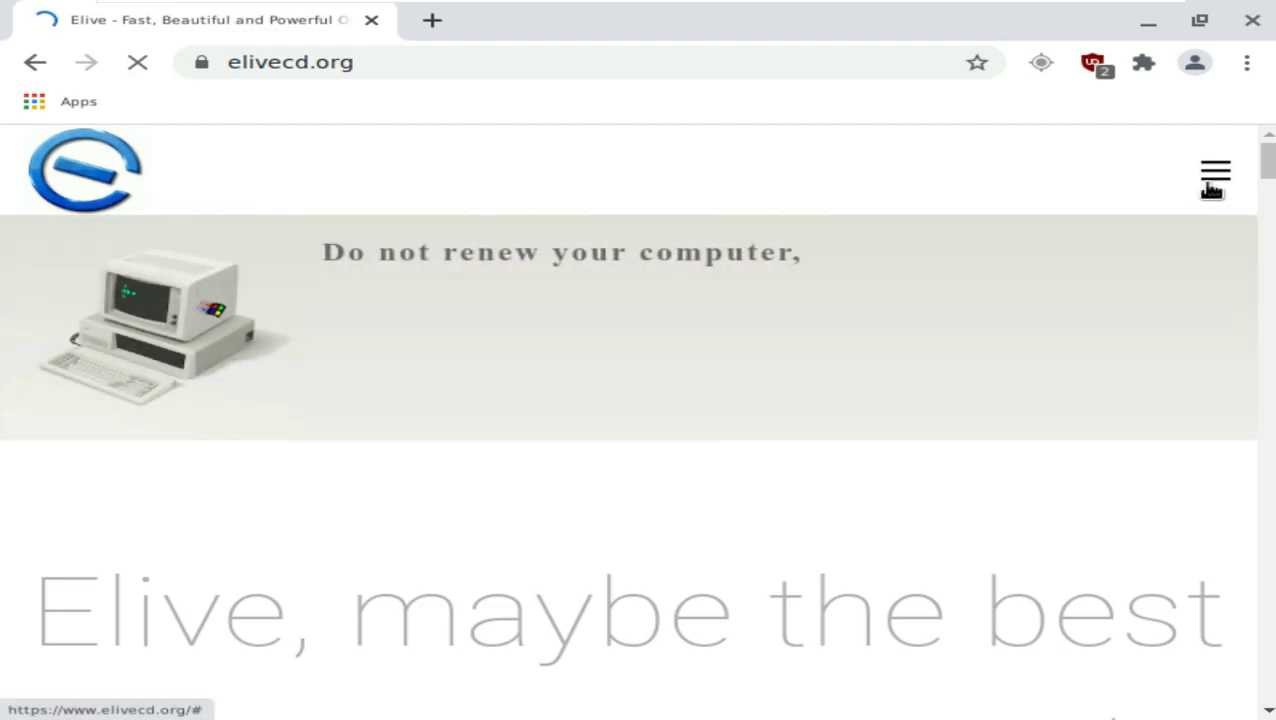
pyautogui.click(1212, 178)
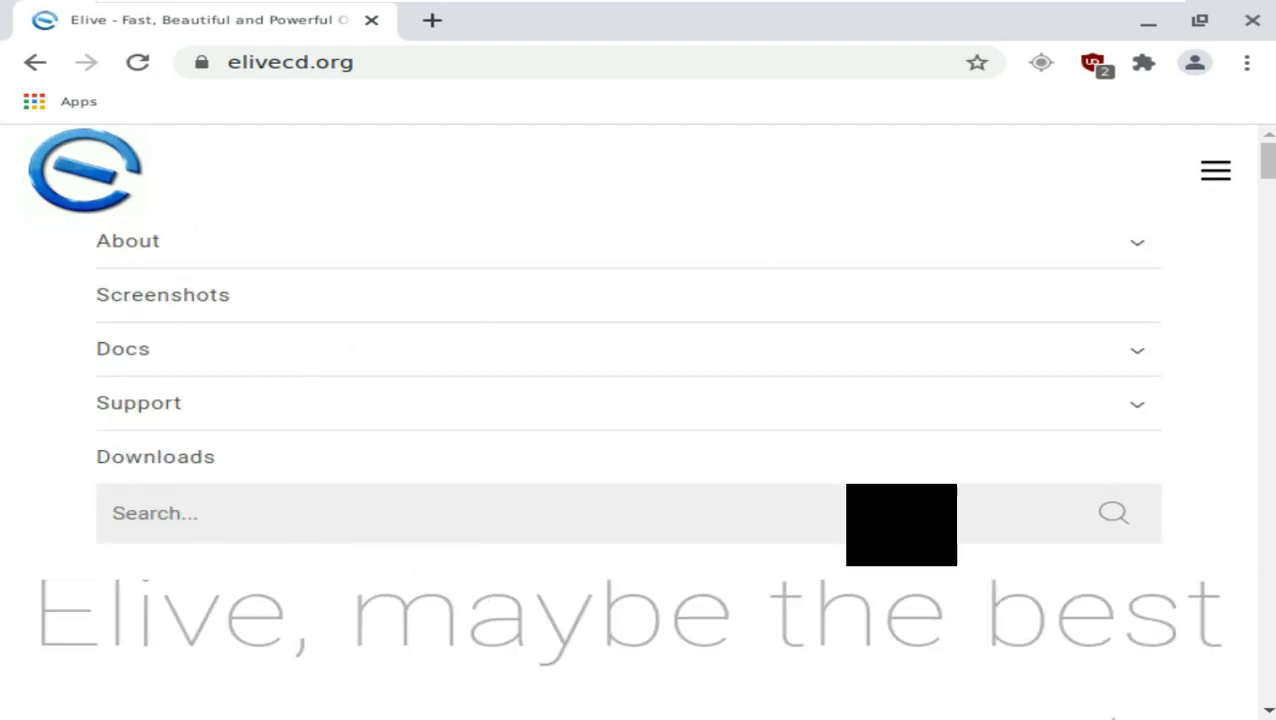
pyautogui.scroll(-6, 750, 488)
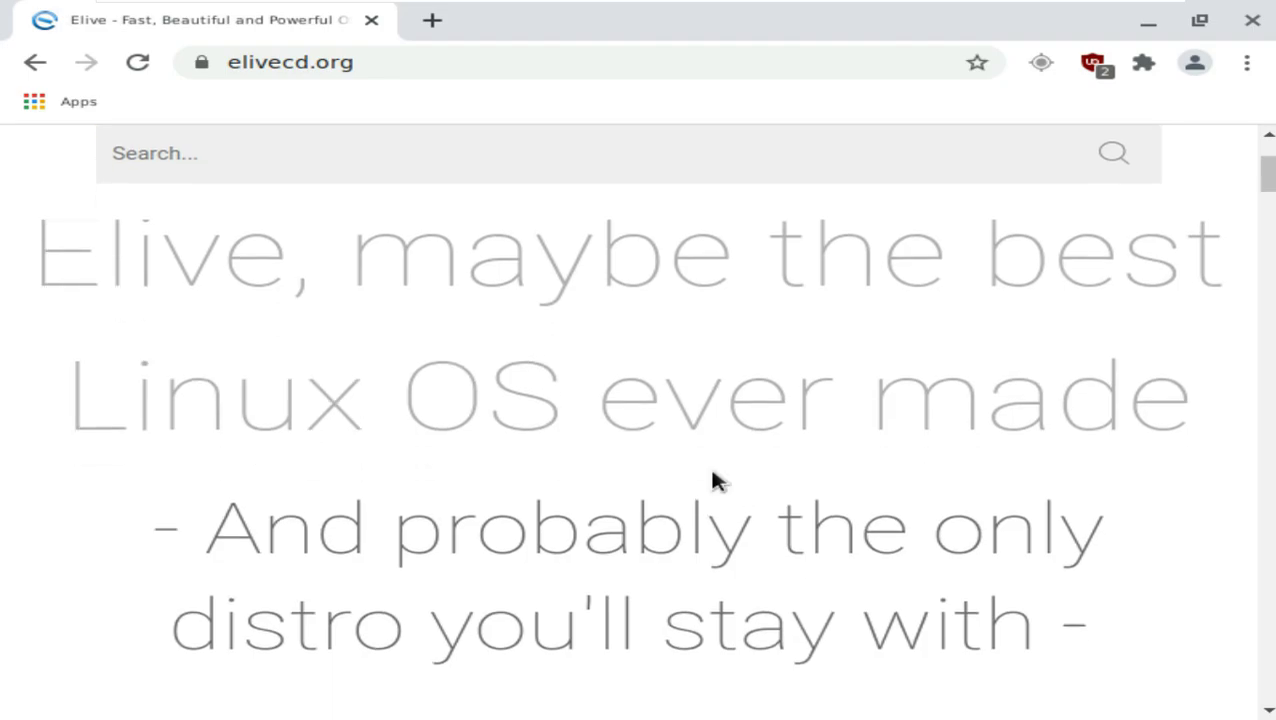
pyautogui.scroll(-10, 712, 472)
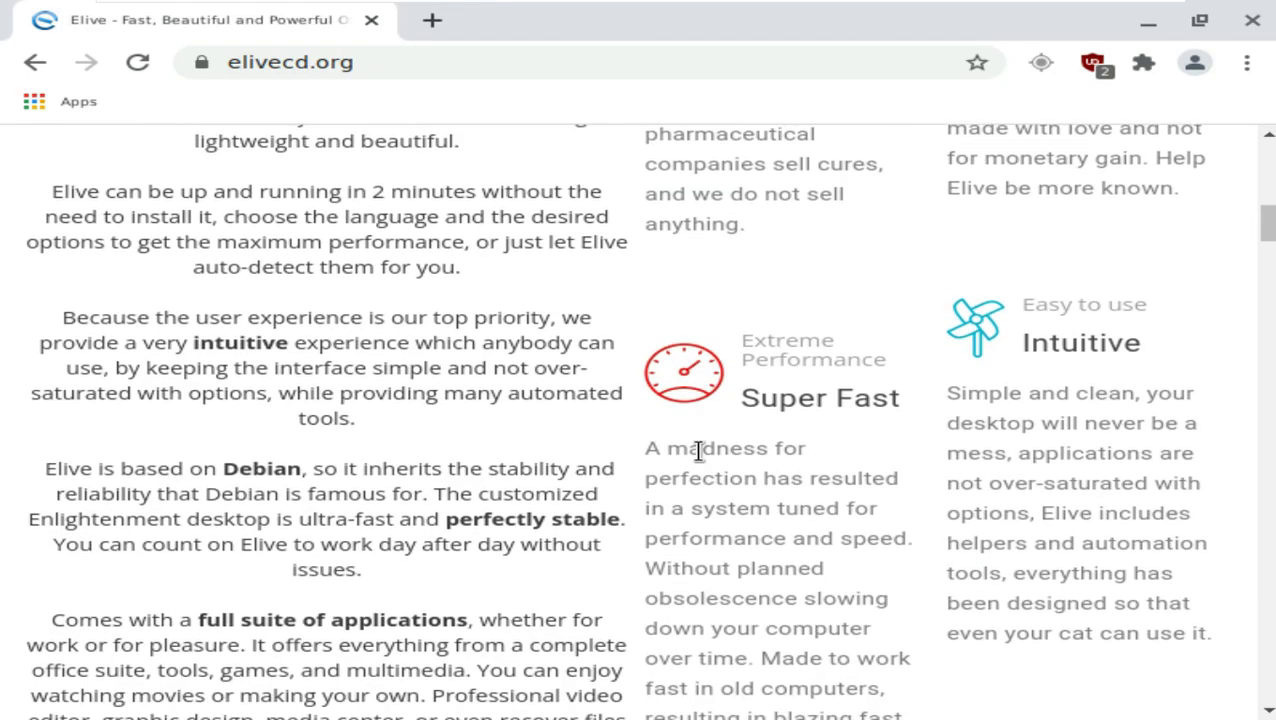
pyautogui.scroll(-20, 700, 460)
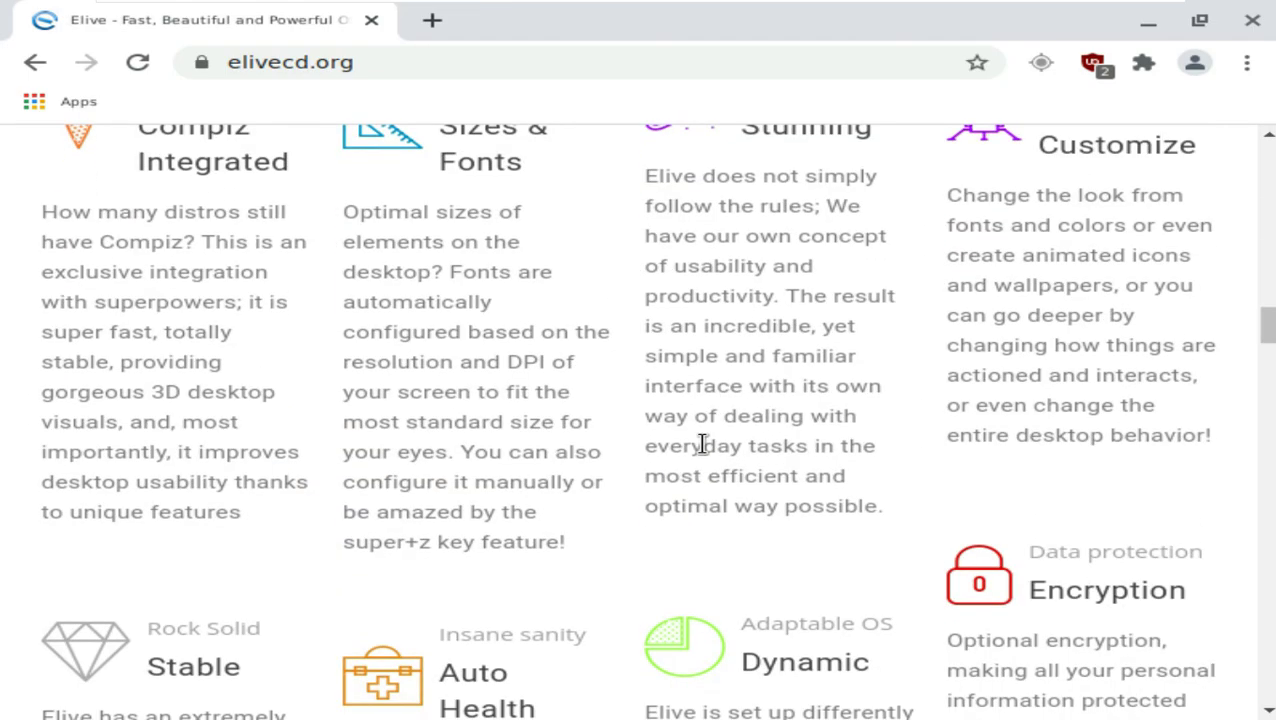
pyautogui.scroll(-20, 703, 452)
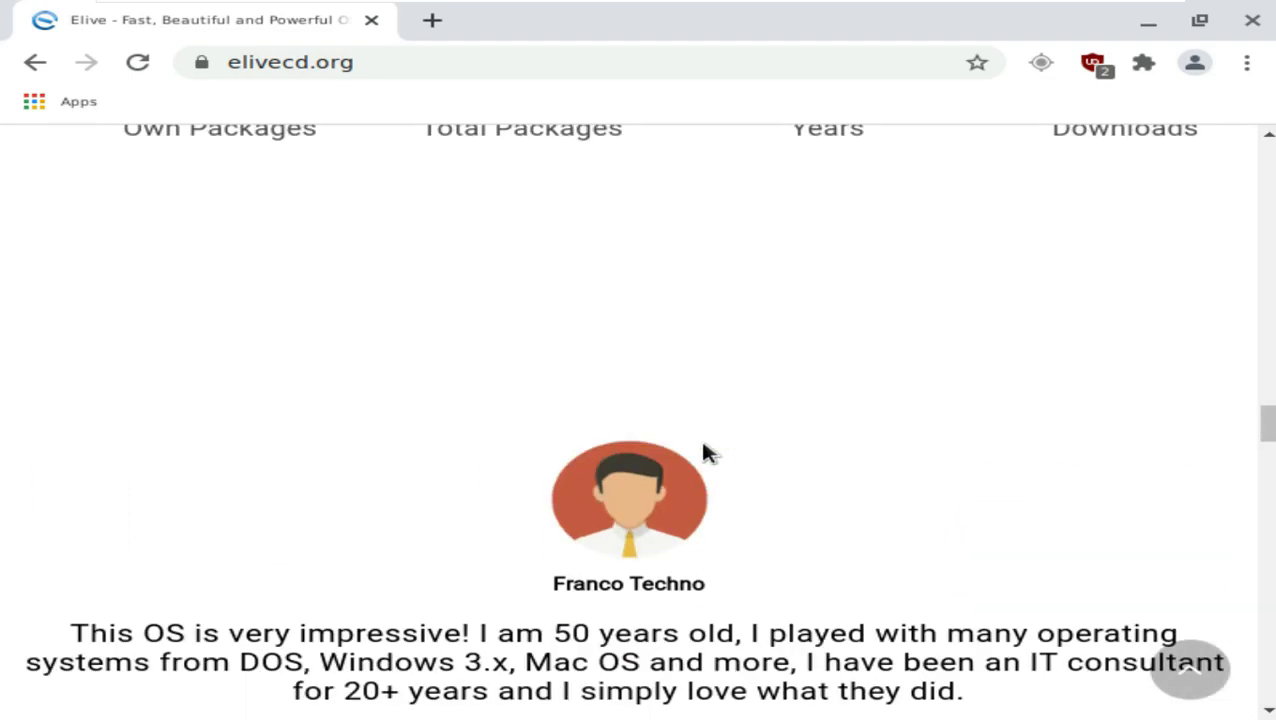
pyautogui.scroll(-1, 706, 452)
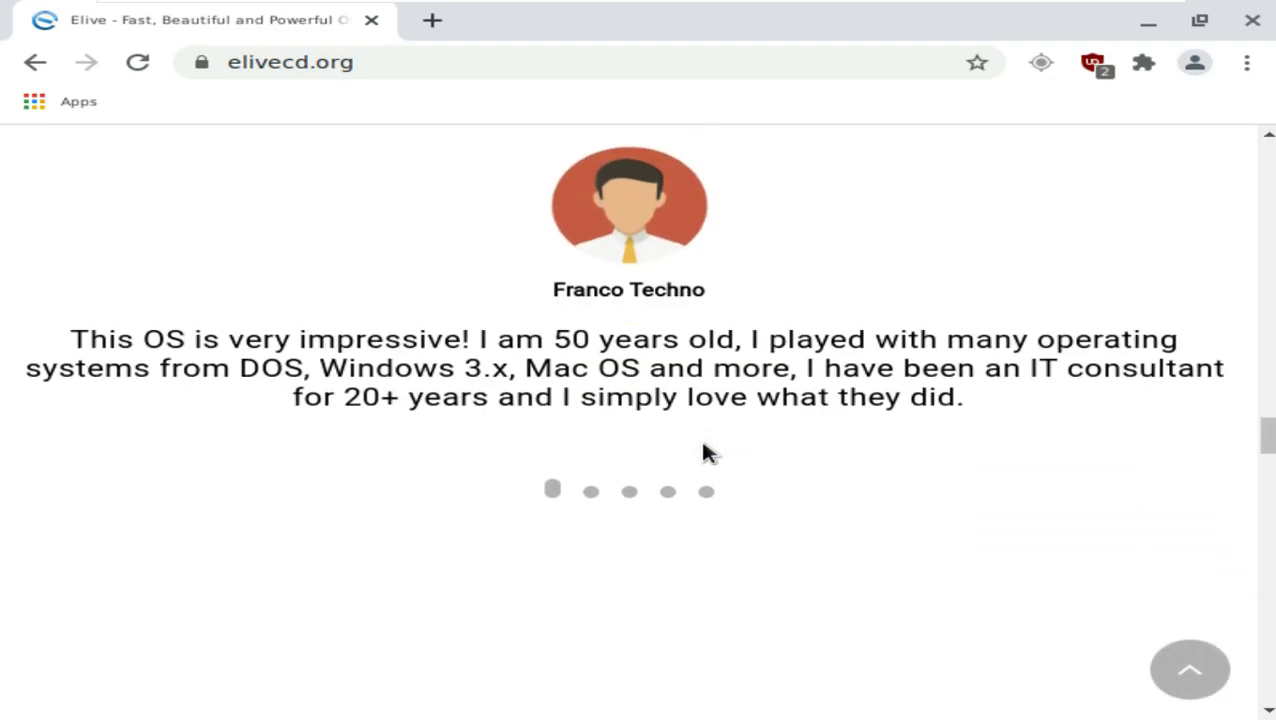
pyautogui.scroll(-9, 703, 452)
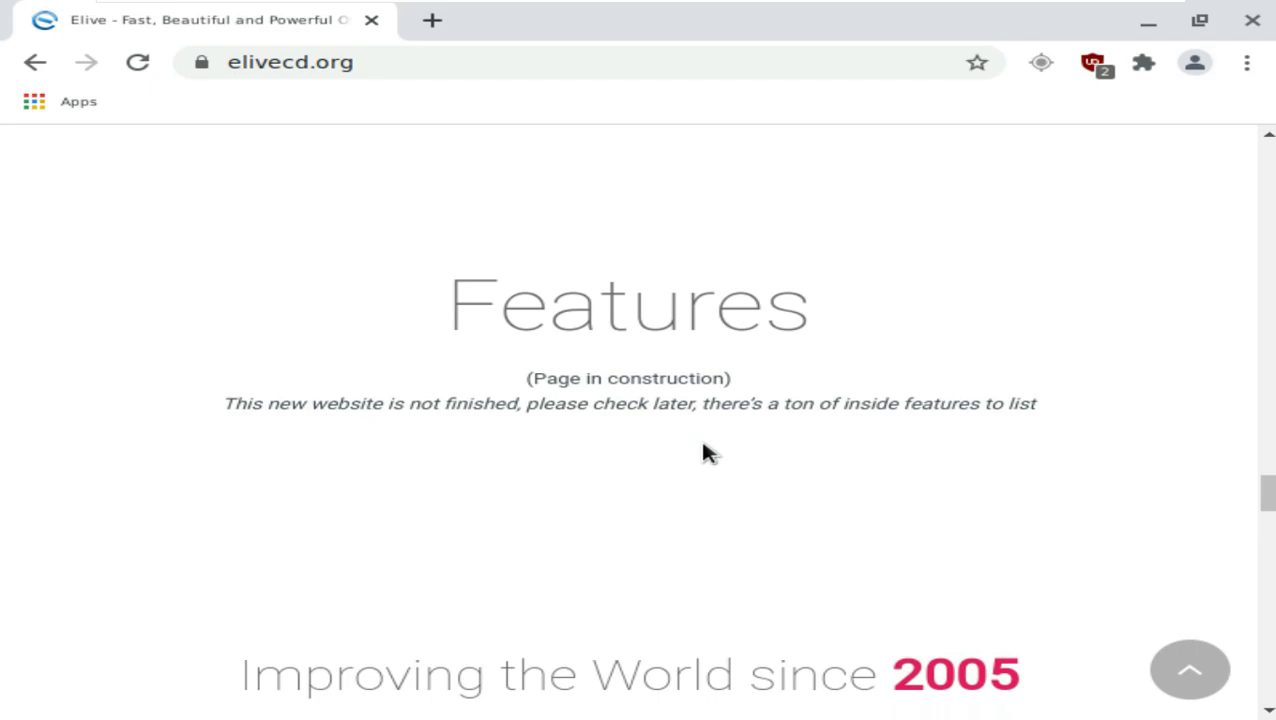
pyautogui.scroll(-15, 703, 452)
pyautogui.scroll(2, 705, 450)
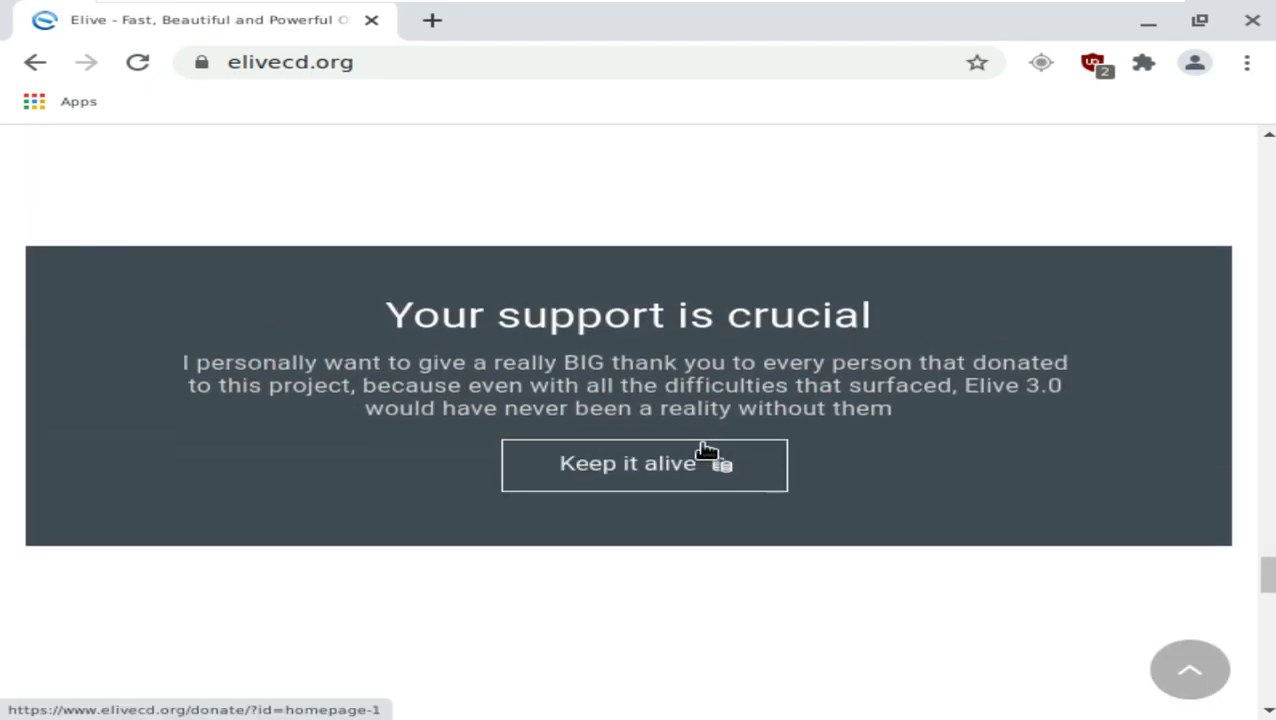
pyautogui.scroll(10, 705, 452)
pyautogui.scroll(15, 705, 450)
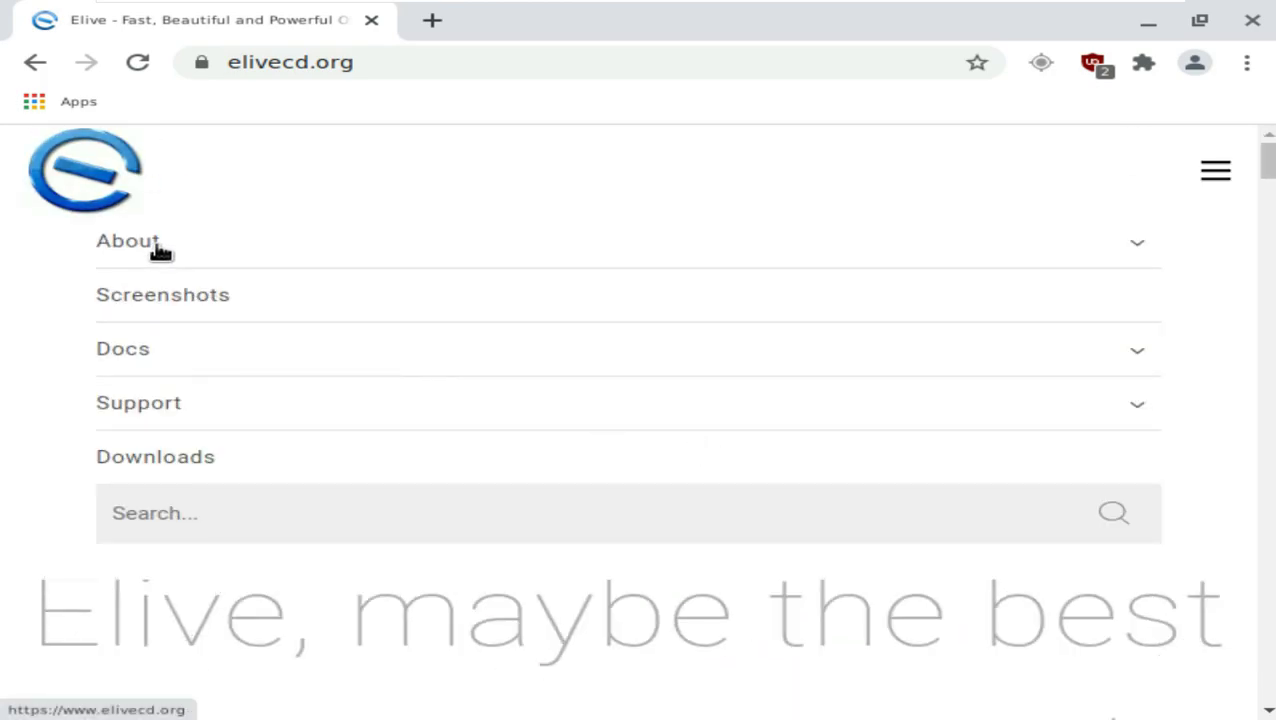
# Step: Go from the Elive downloads page to the Elive 3.8.24 Beta download page
pyautogui.click(172, 459)
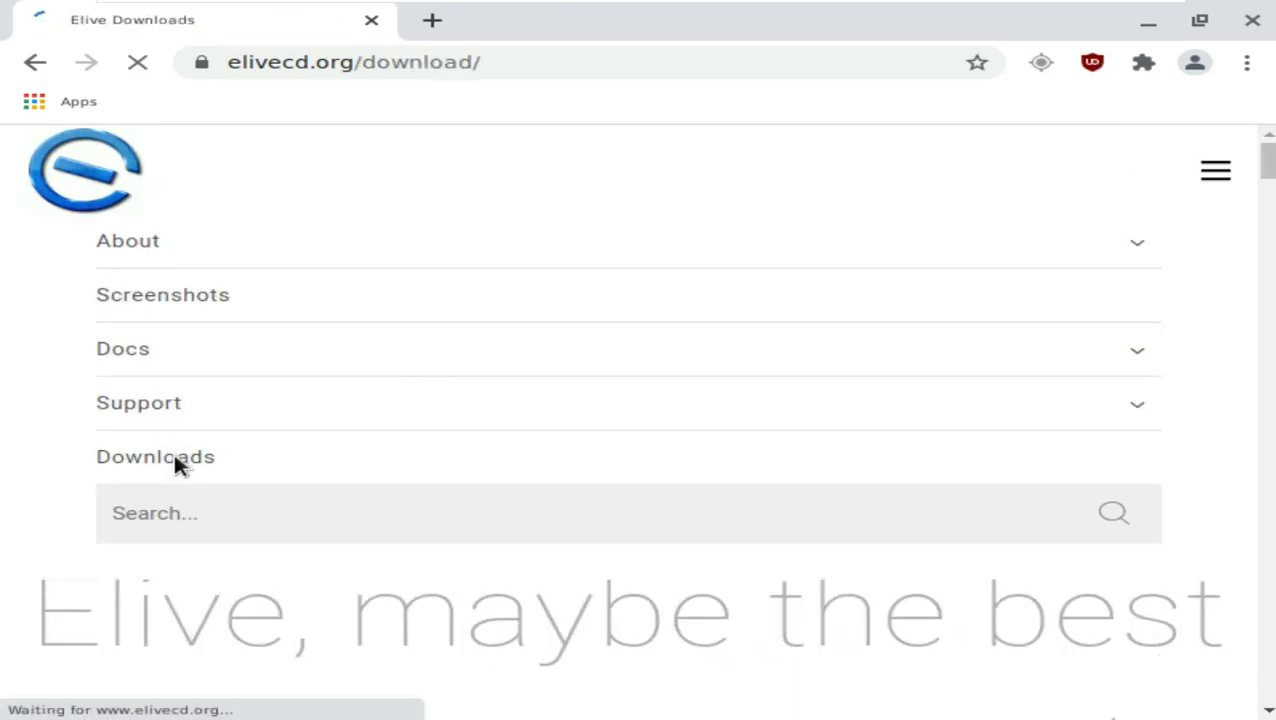
pyautogui.scroll(-10, 584, 342)
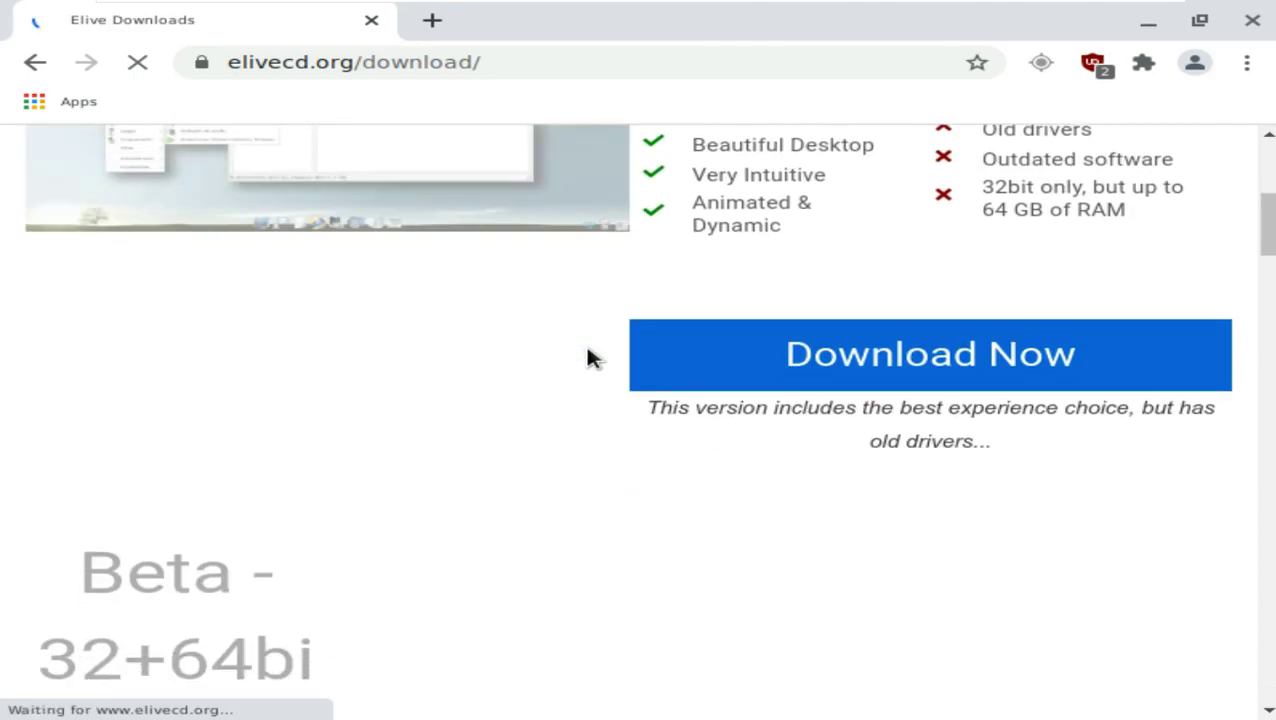
pyautogui.scroll(2, 493, 336)
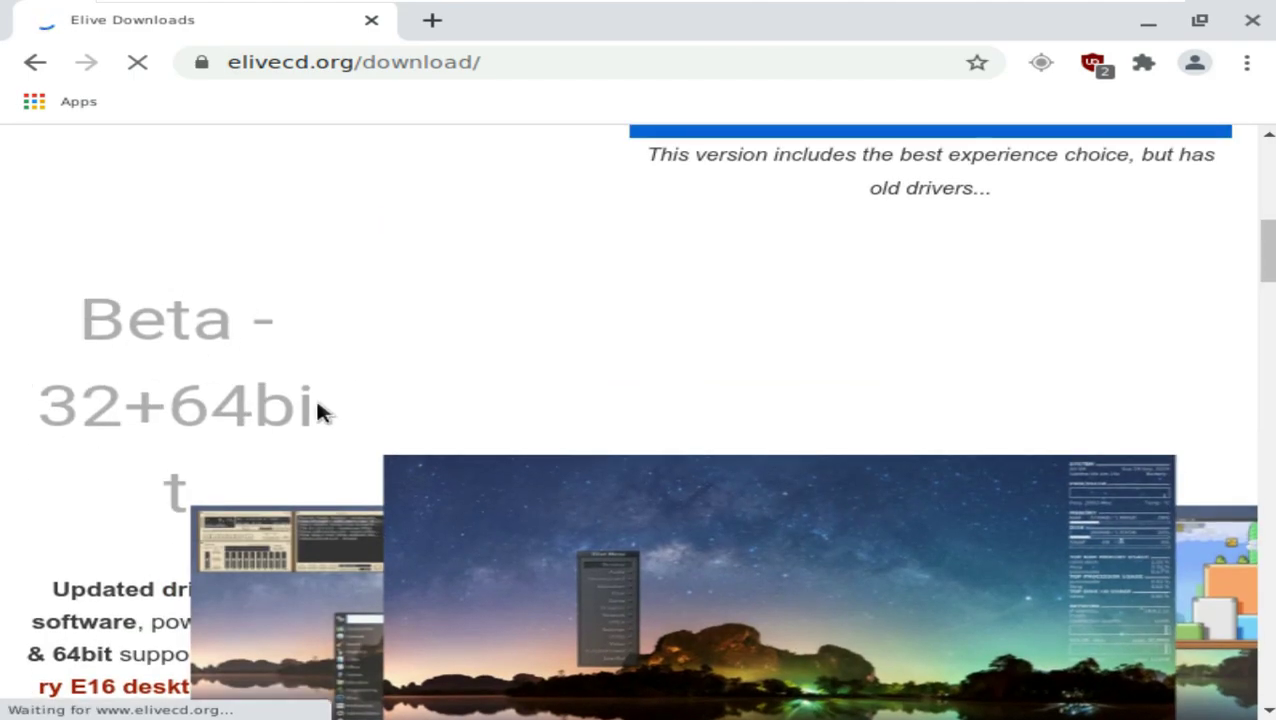
pyautogui.scroll(-5, 330, 420)
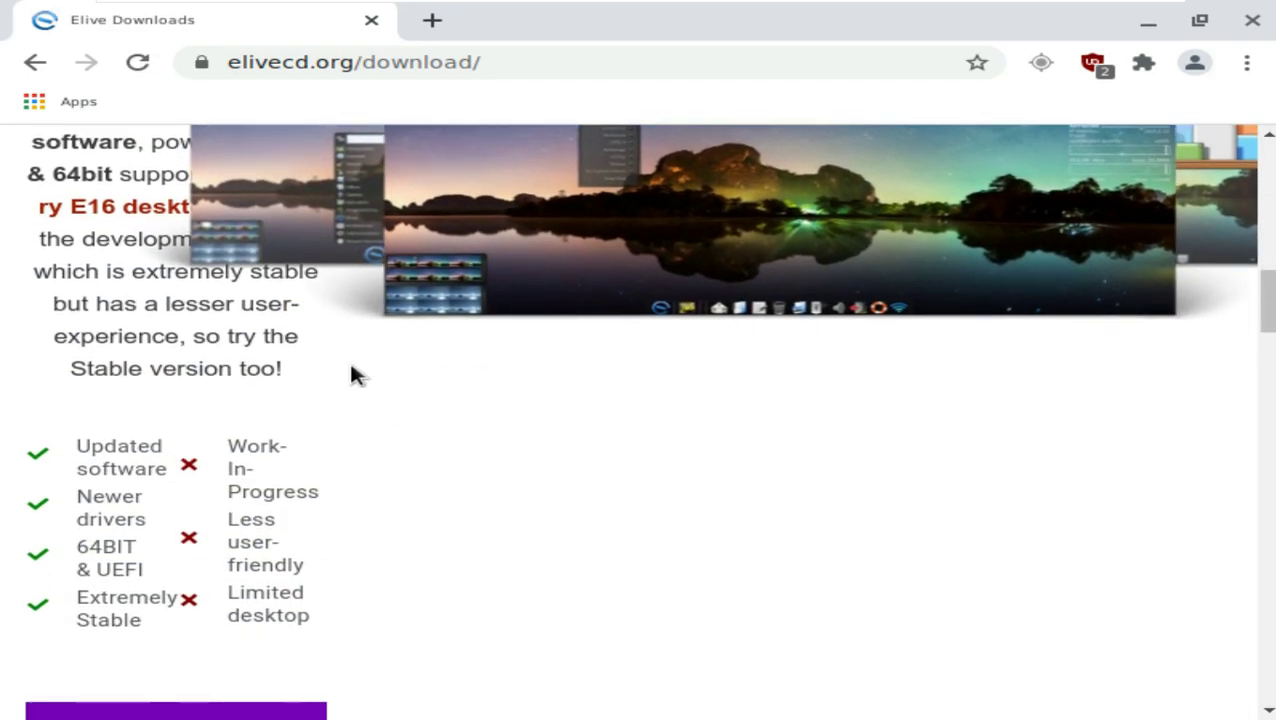
pyautogui.scroll(-9, 216, 490)
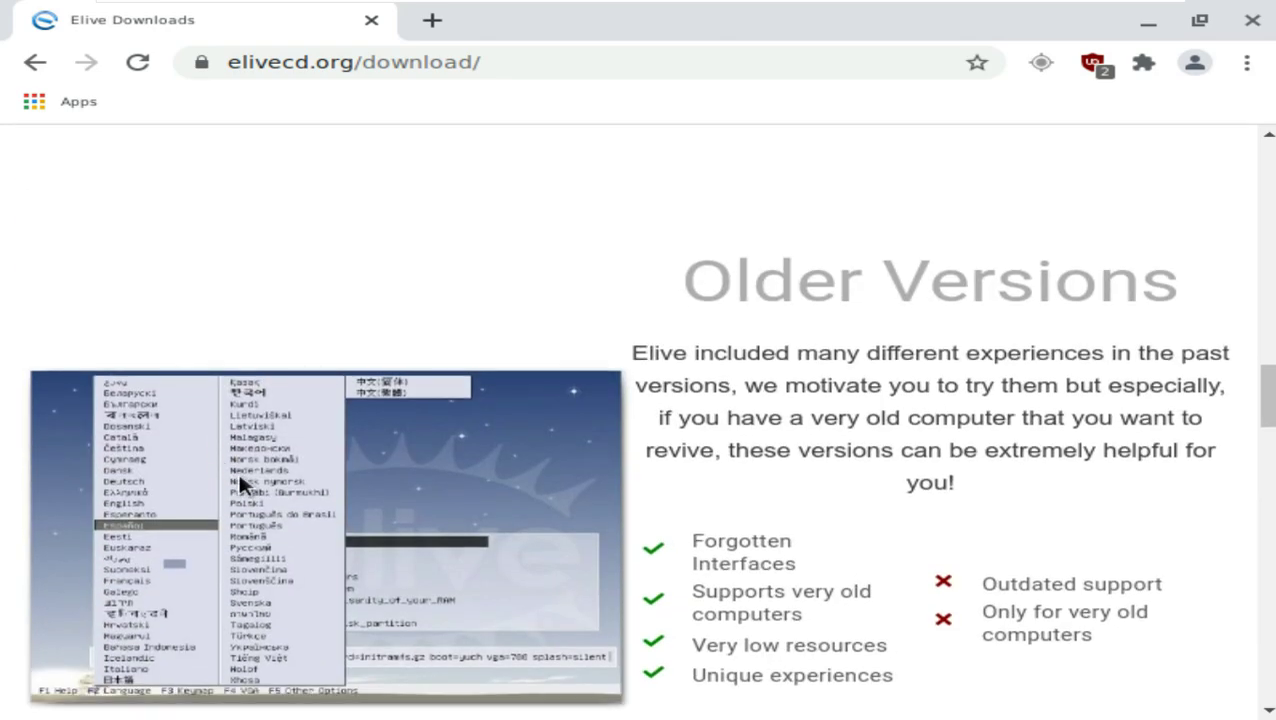
pyautogui.scroll(5, 203, 380)
pyautogui.click(201, 372)
pyautogui.moveTo(1065, 310); pyautogui.dragTo(177, 322)
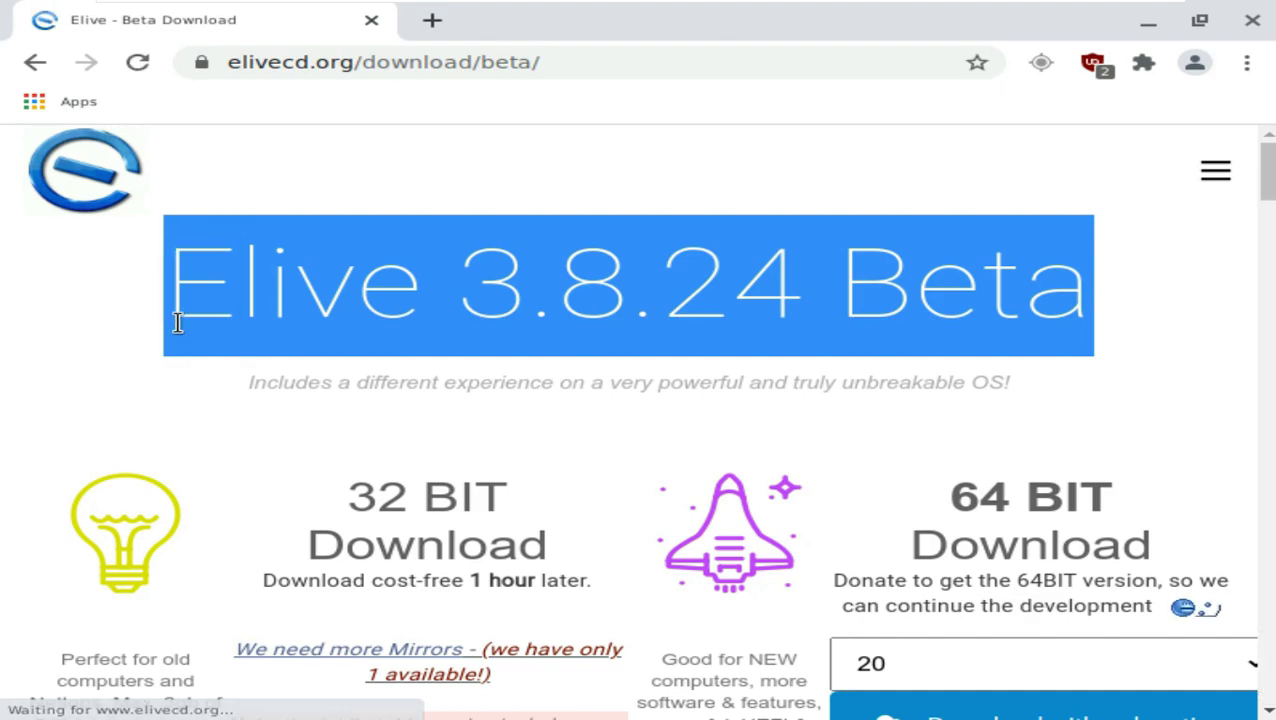
pyautogui.scroll(-3, 643, 318)
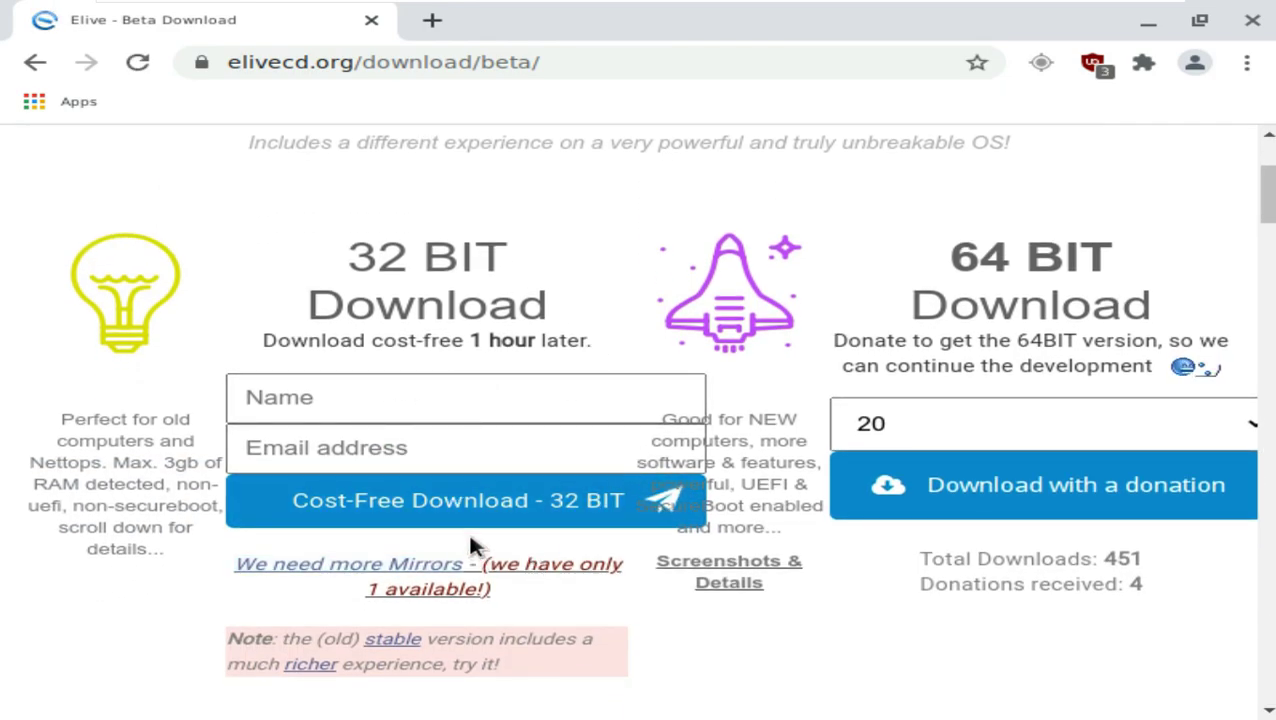
# Step: Enter a name in the 32-bit form and a matching Gmail e-mail address
pyautogui.click(491, 415)
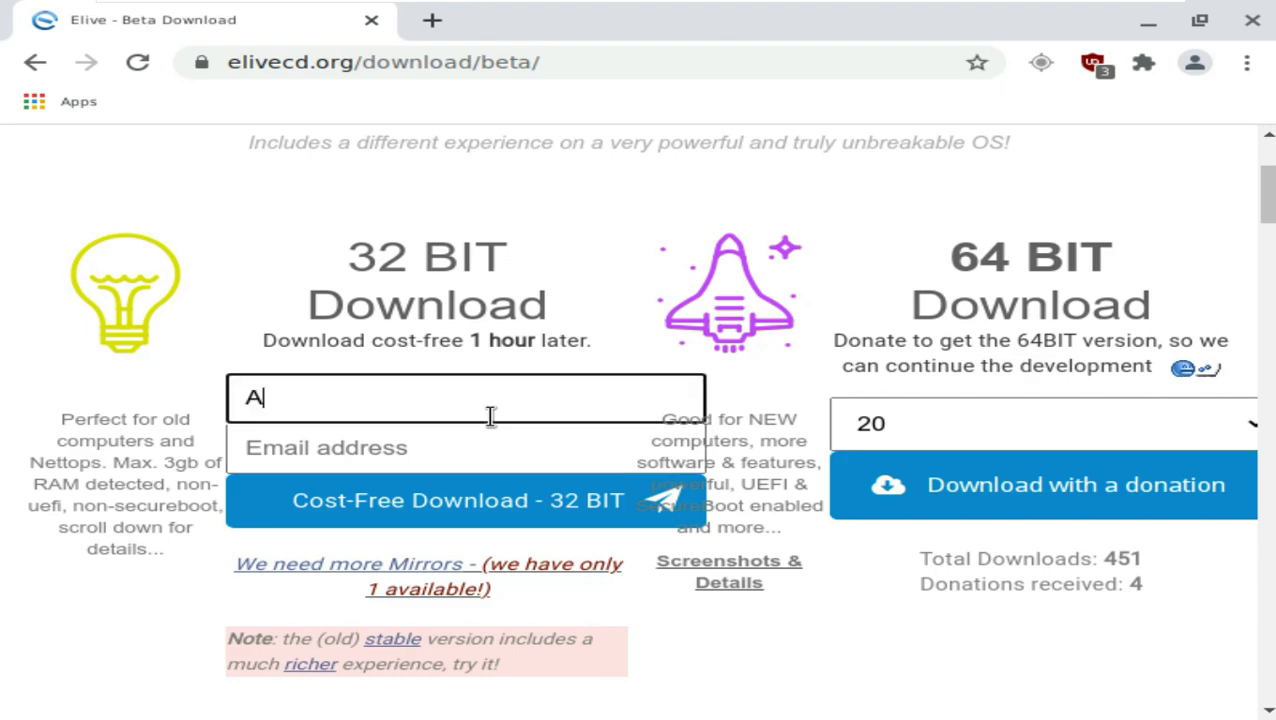
pyautogui.write('Anonymous')
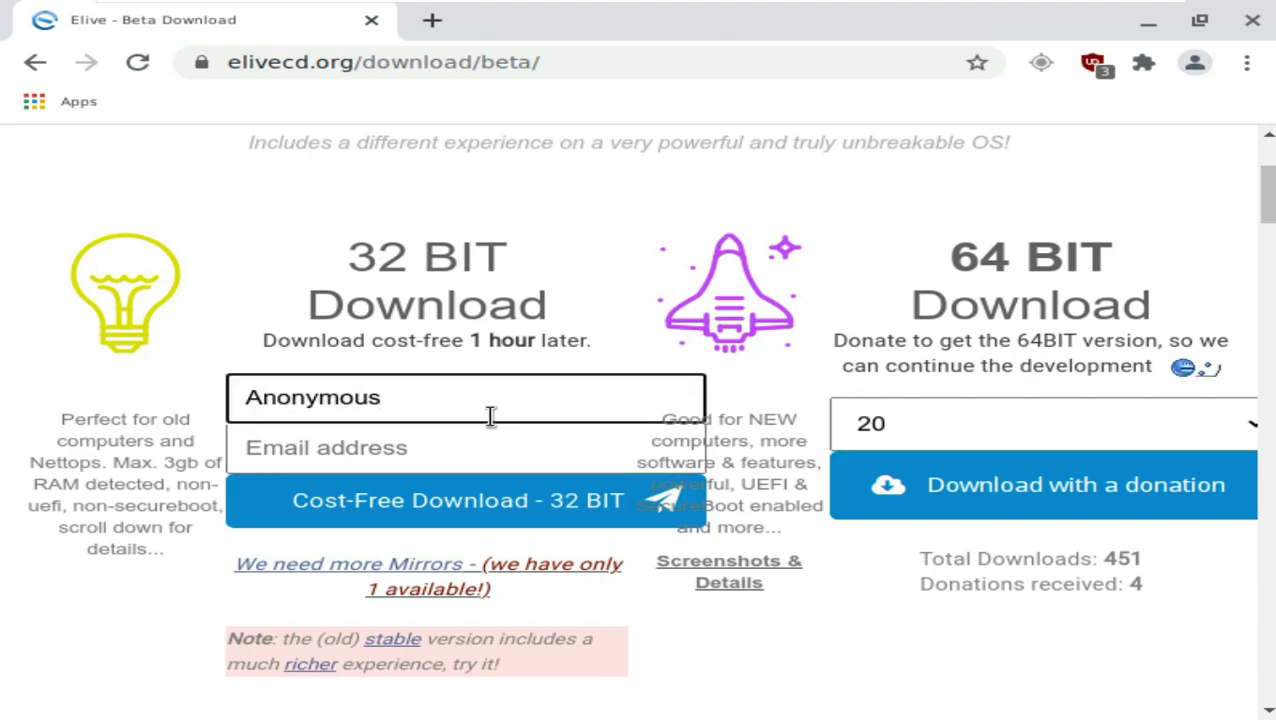
pyautogui.hotkey('ctrl', 'a')
pyautogui.hotkey('ctrl', 'c')
pyautogui.click(376, 450)
pyautogui.hotkey('ctrl', 'v')
pyautogui.write('@')
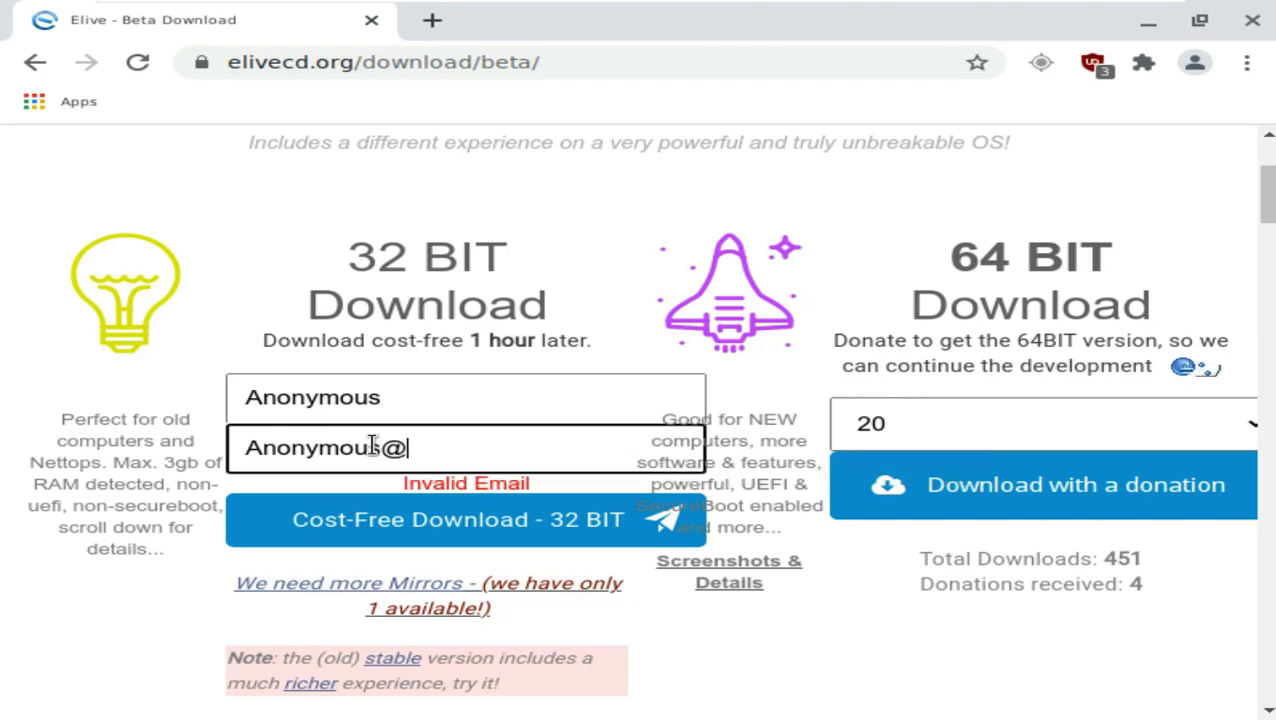
pyautogui.write('gmail.com')
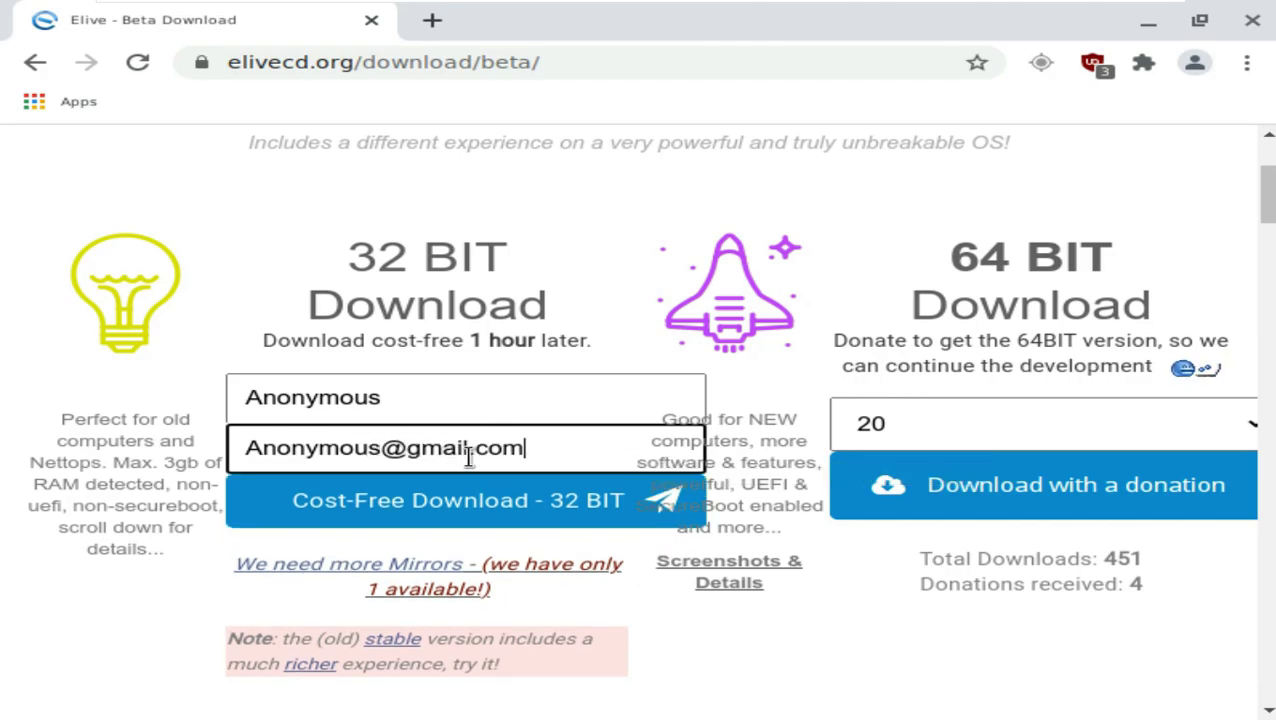
# Step: Set the donation amount dropdown to 5
pyautogui.scroll(-1, 644, 555)
pyautogui.scroll(3, 644, 555)
pyautogui.moveTo(946, 398); pyautogui.dragTo(1112, 398)
pyautogui.click(945, 565)
pyautogui.click(889, 208)
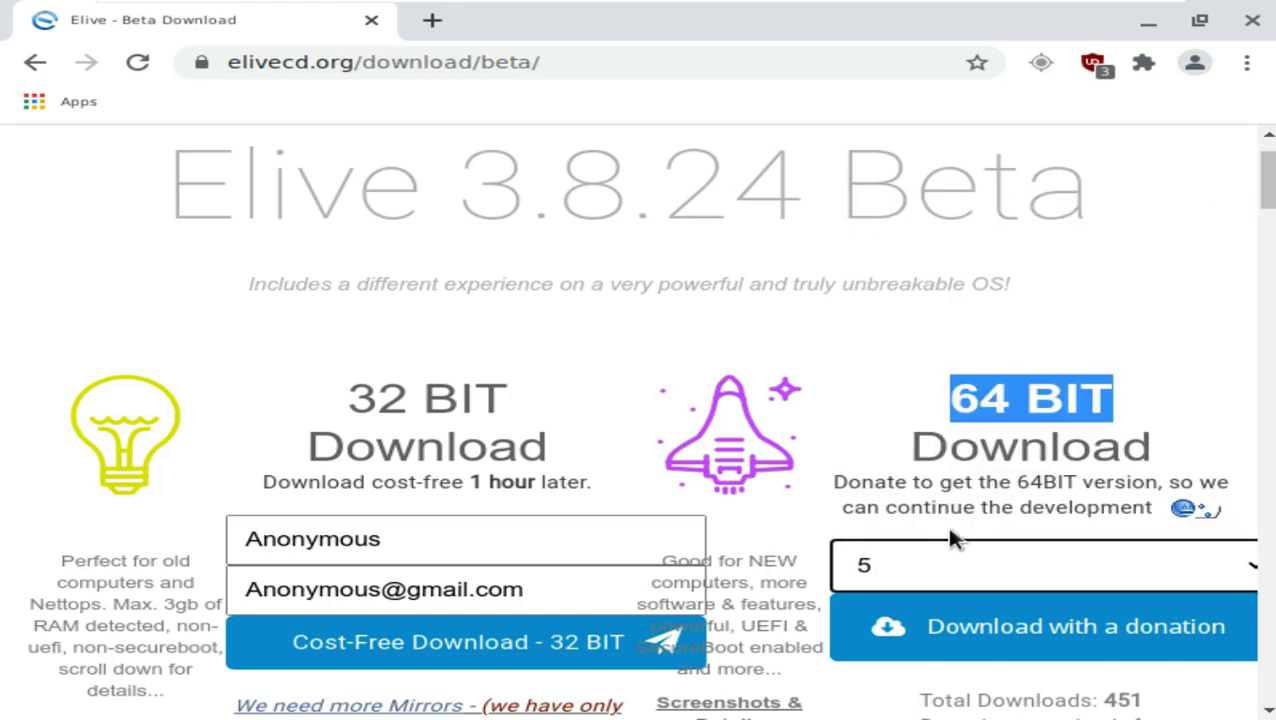
pyautogui.scroll(-1, 945, 525)
pyautogui.click(430, 427)
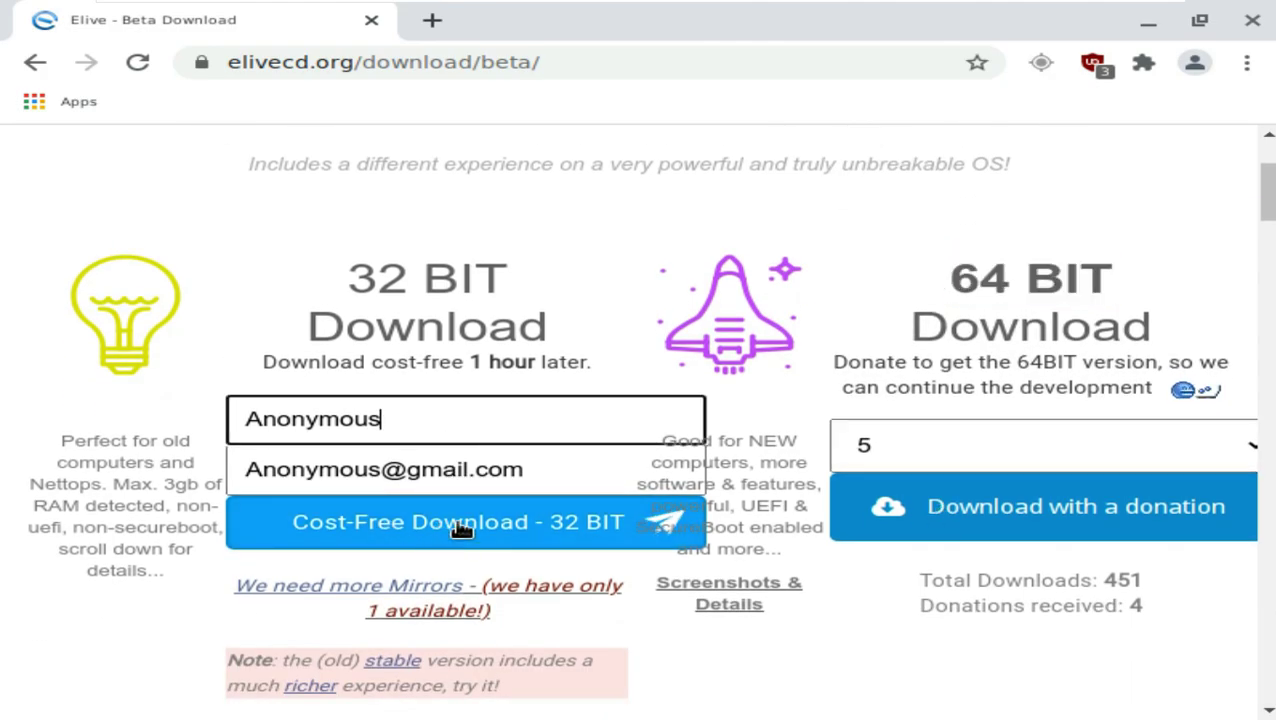
pyautogui.scroll(2, 1003, 239)
# Step: Follow the Support link from the site's navigation menu
pyautogui.click(1214, 172)
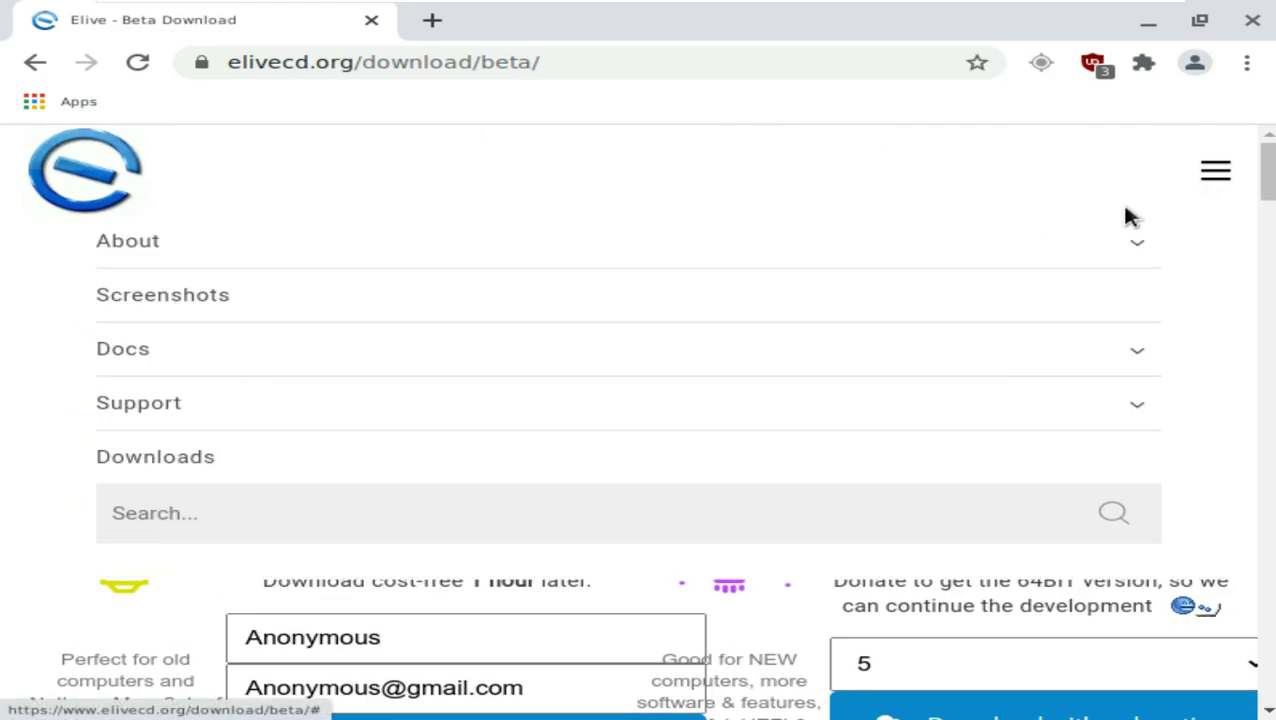
pyautogui.click(151, 411)
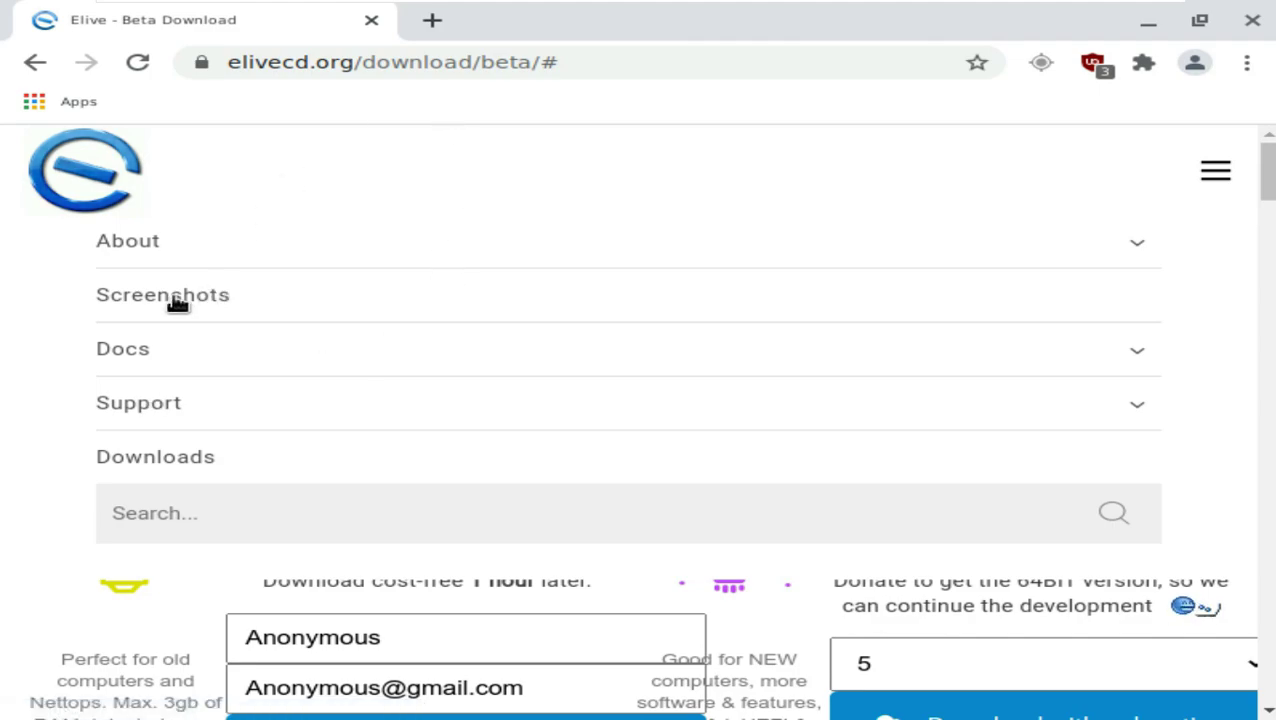
pyautogui.click(425, 61)
# Step: Visit youtube.com/9to5linux, view its Videos, and dismiss the subscribe sign-in prompt
pyautogui.write('yo')
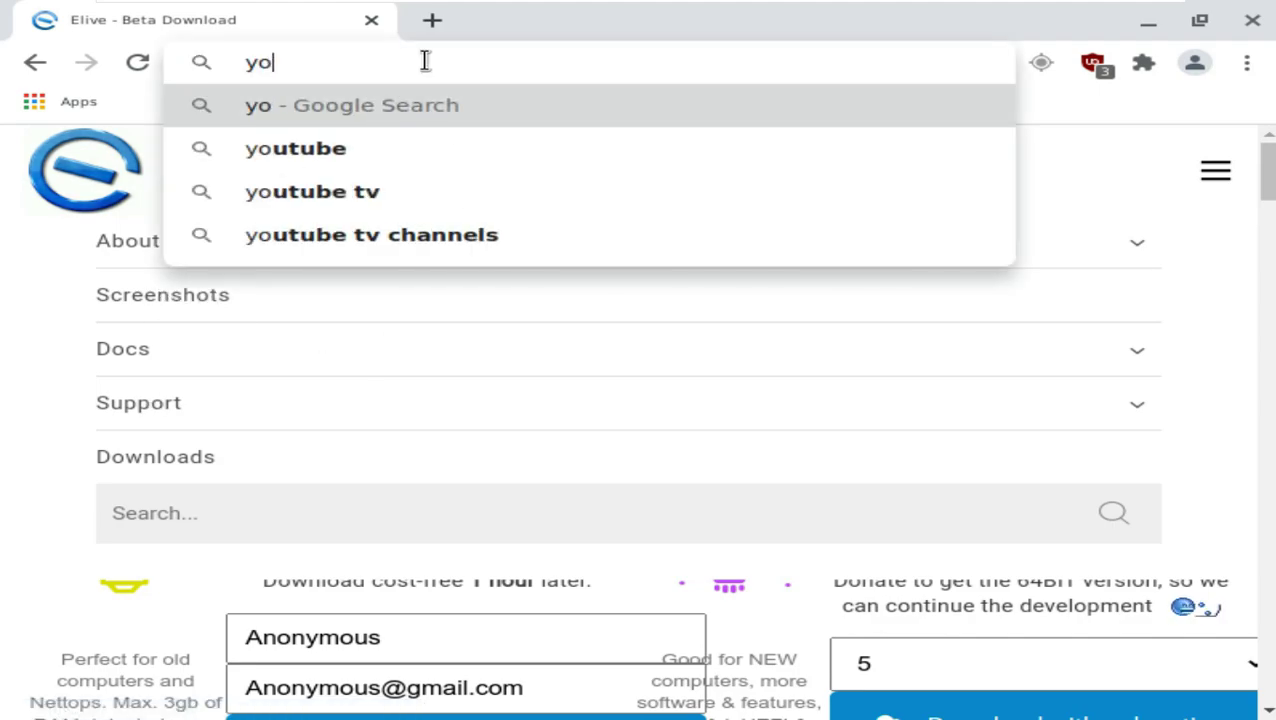
pyautogui.write('utube.com/9')
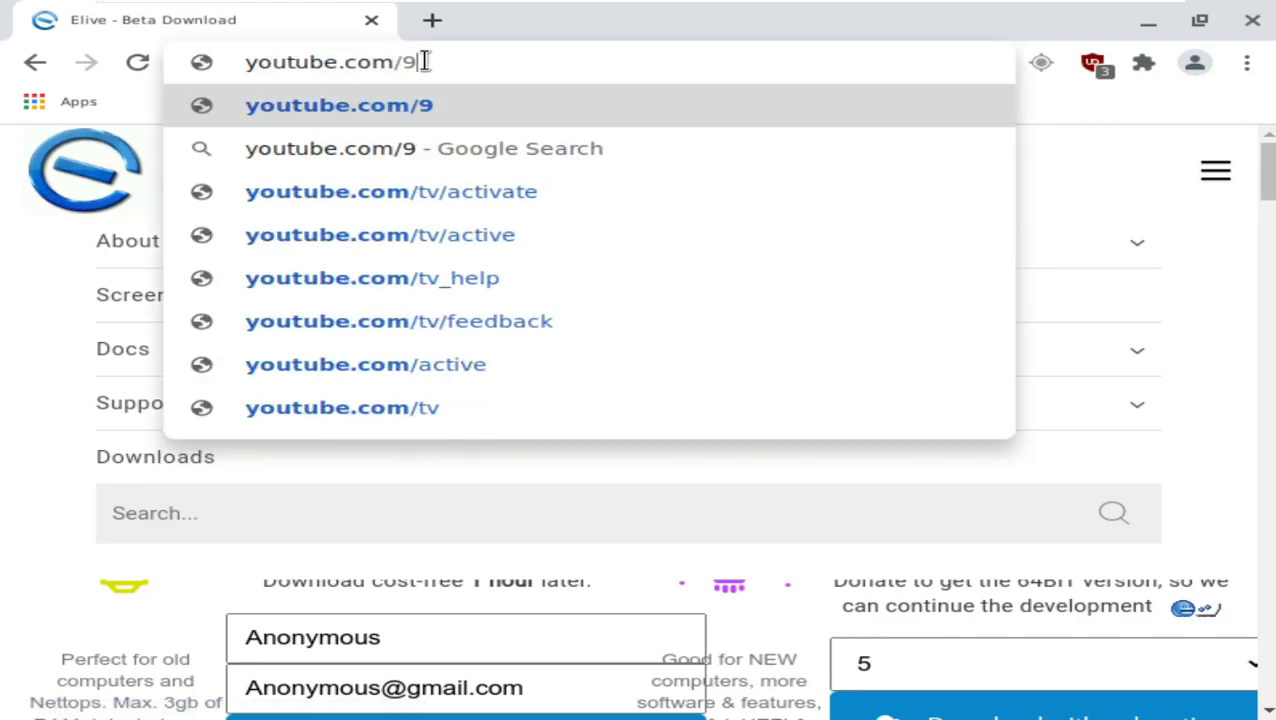
pyautogui.write('to5linux')
pyautogui.press('Return')
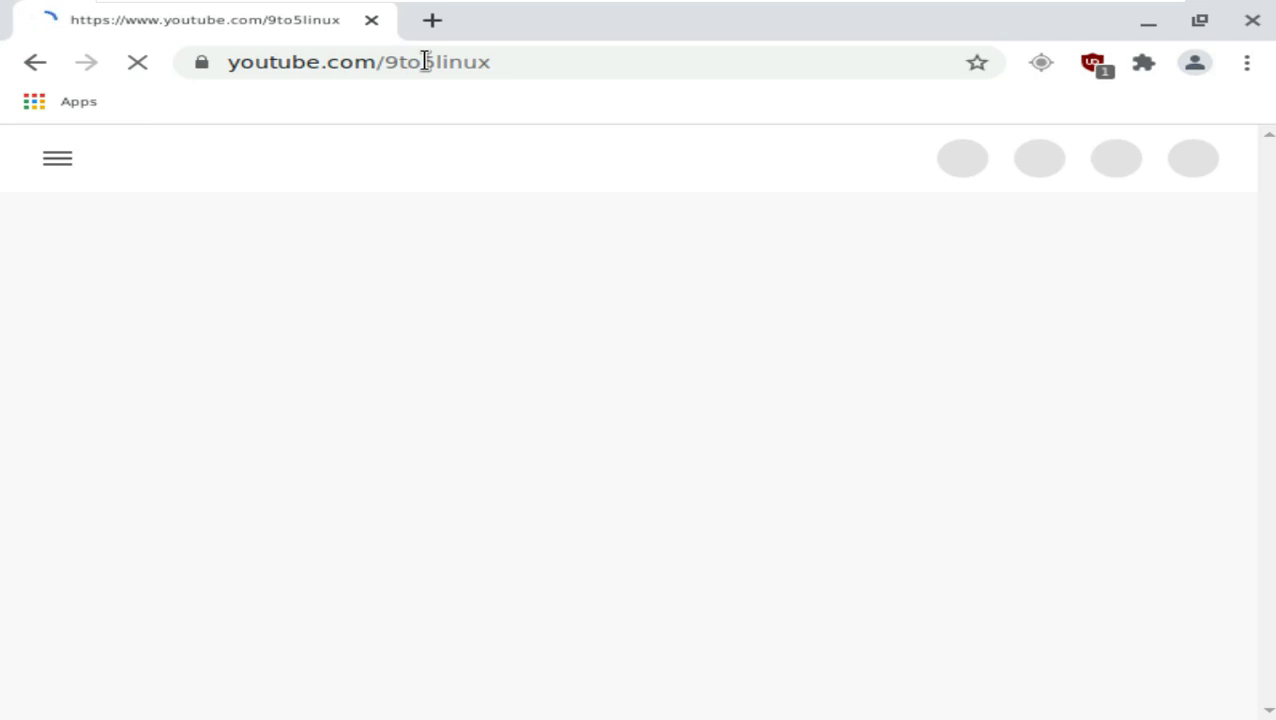
pyautogui.click(412, 494)
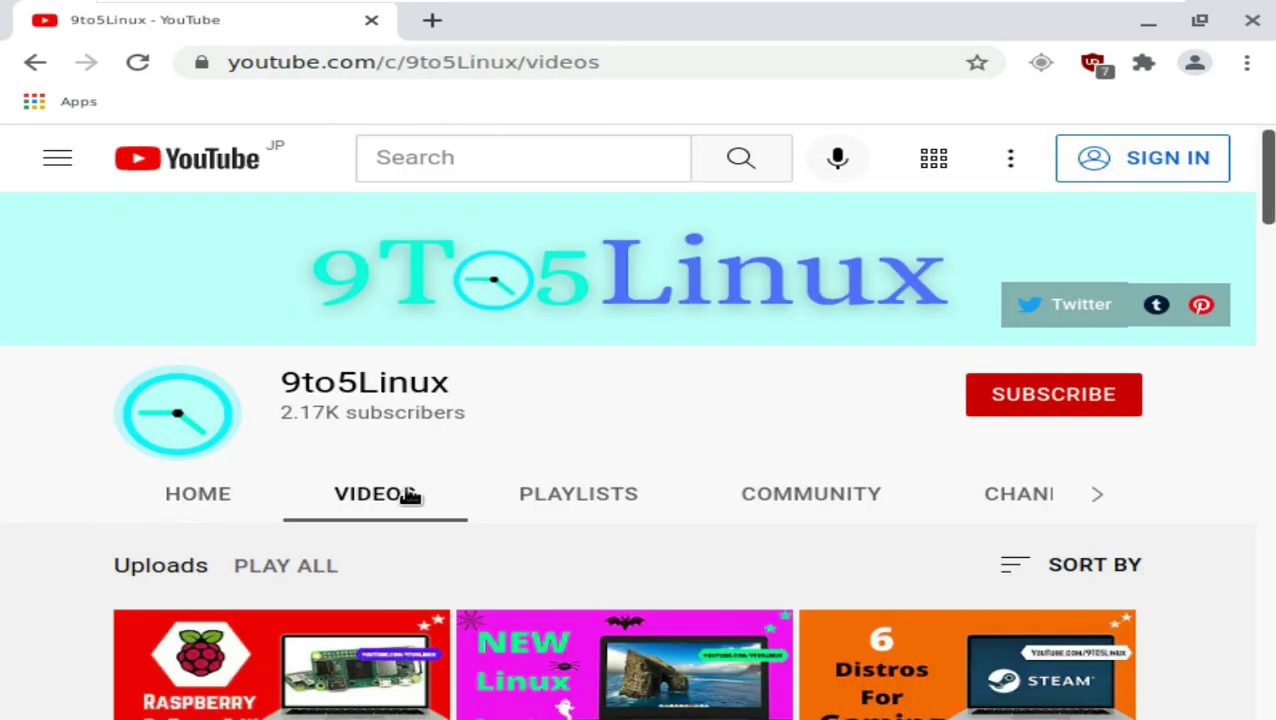
pyautogui.click(1025, 405)
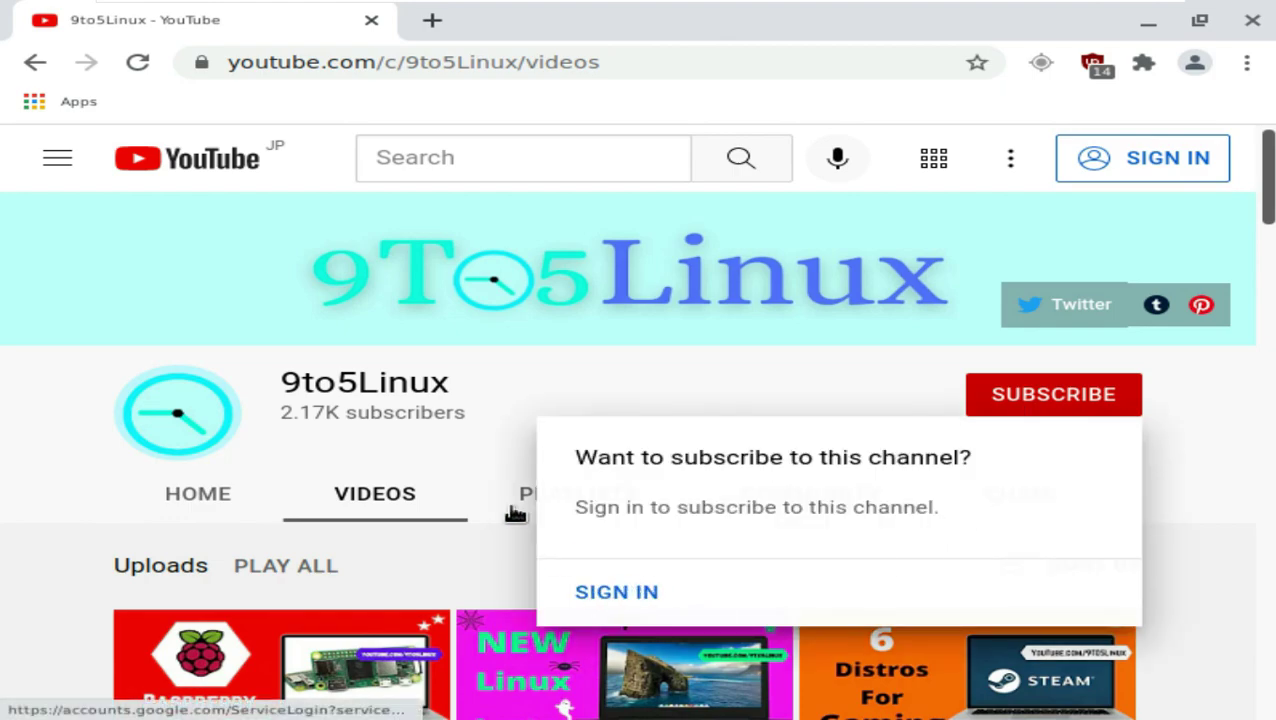
pyautogui.moveTo(449, 382); pyautogui.dragTo(290, 382)
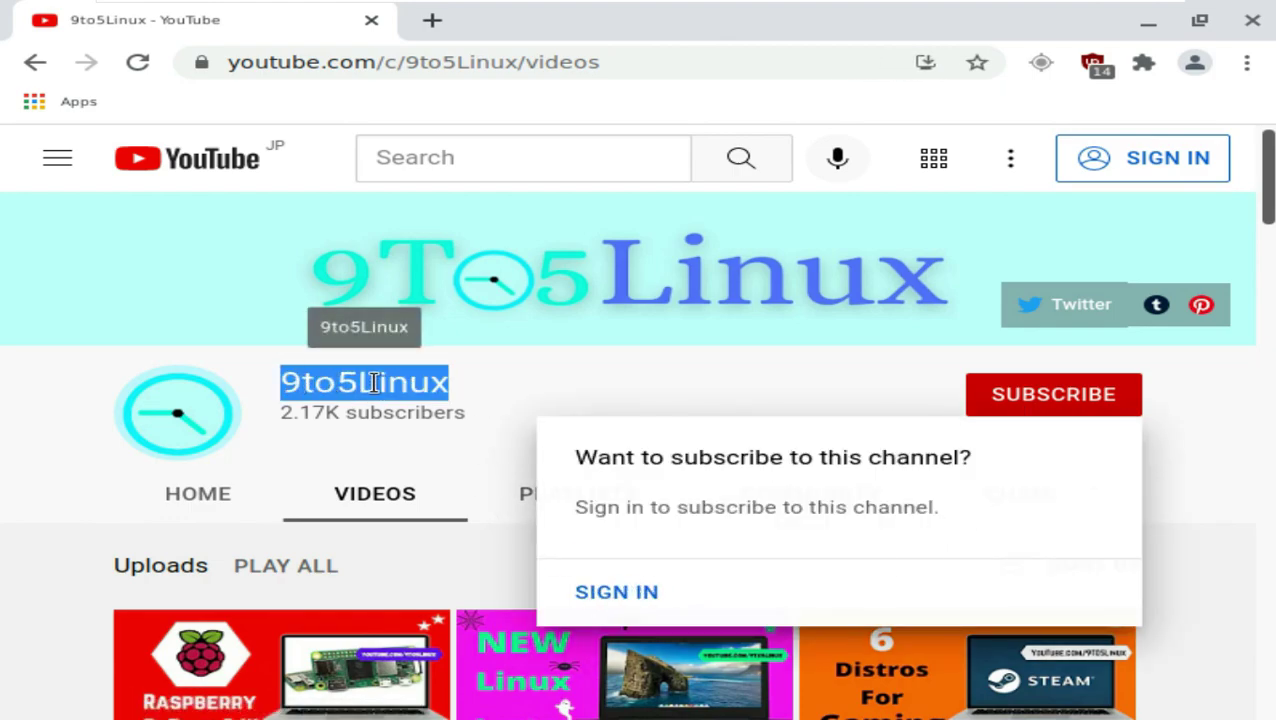
pyautogui.click(494, 400)
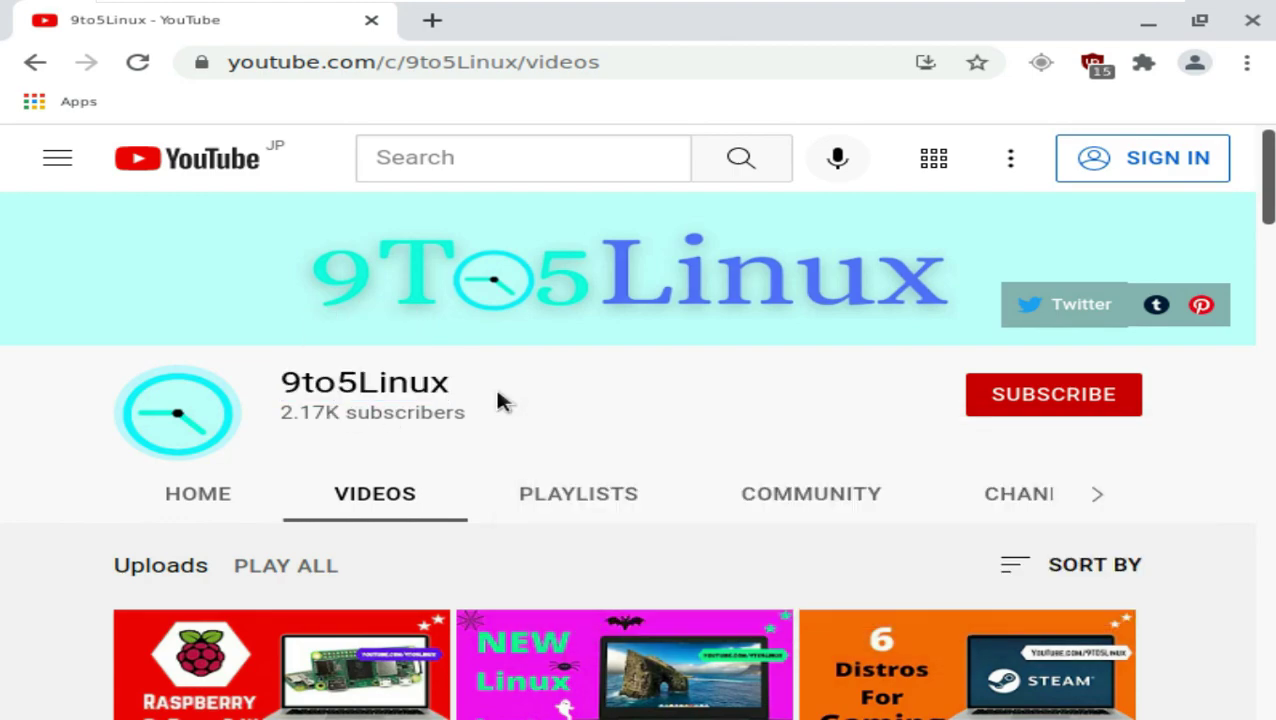
# Step: Read through the 9to5Linux channel's About section and description
pyautogui.click(1093, 493)
pyautogui.click(510, 496)
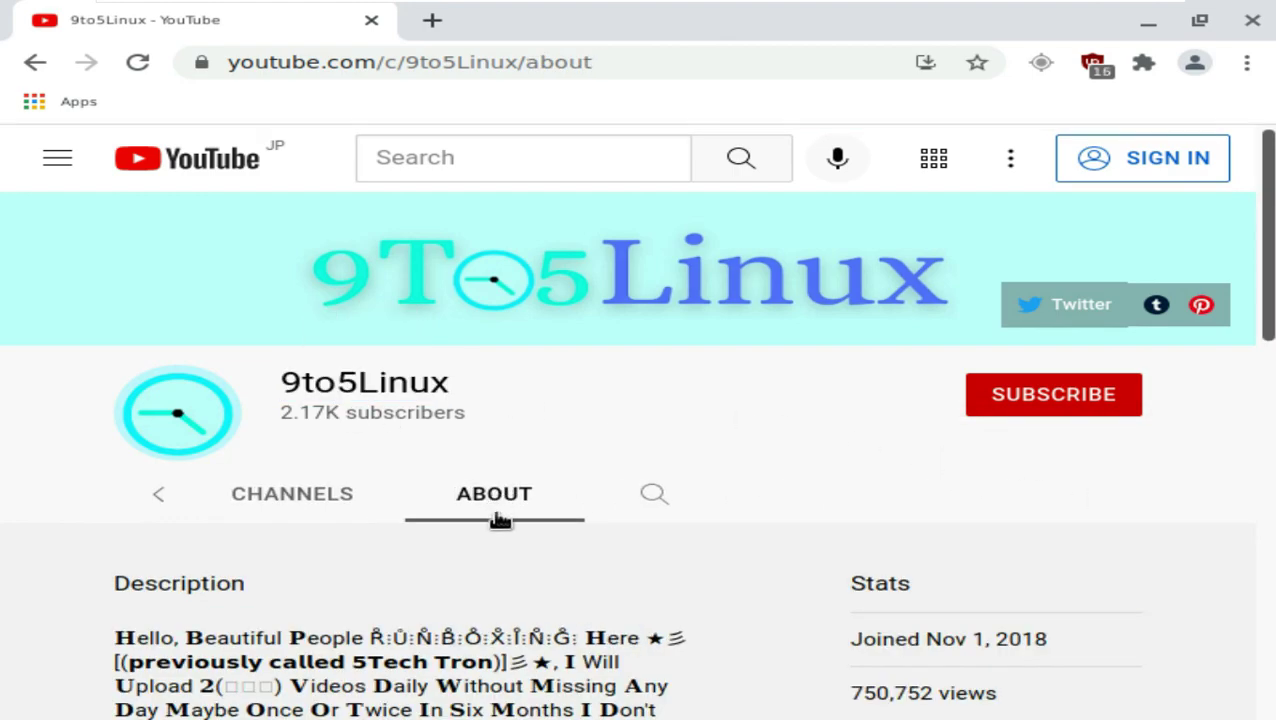
pyautogui.scroll(-1, 519, 567)
pyautogui.moveTo(566, 535); pyautogui.dragTo(155, 580)
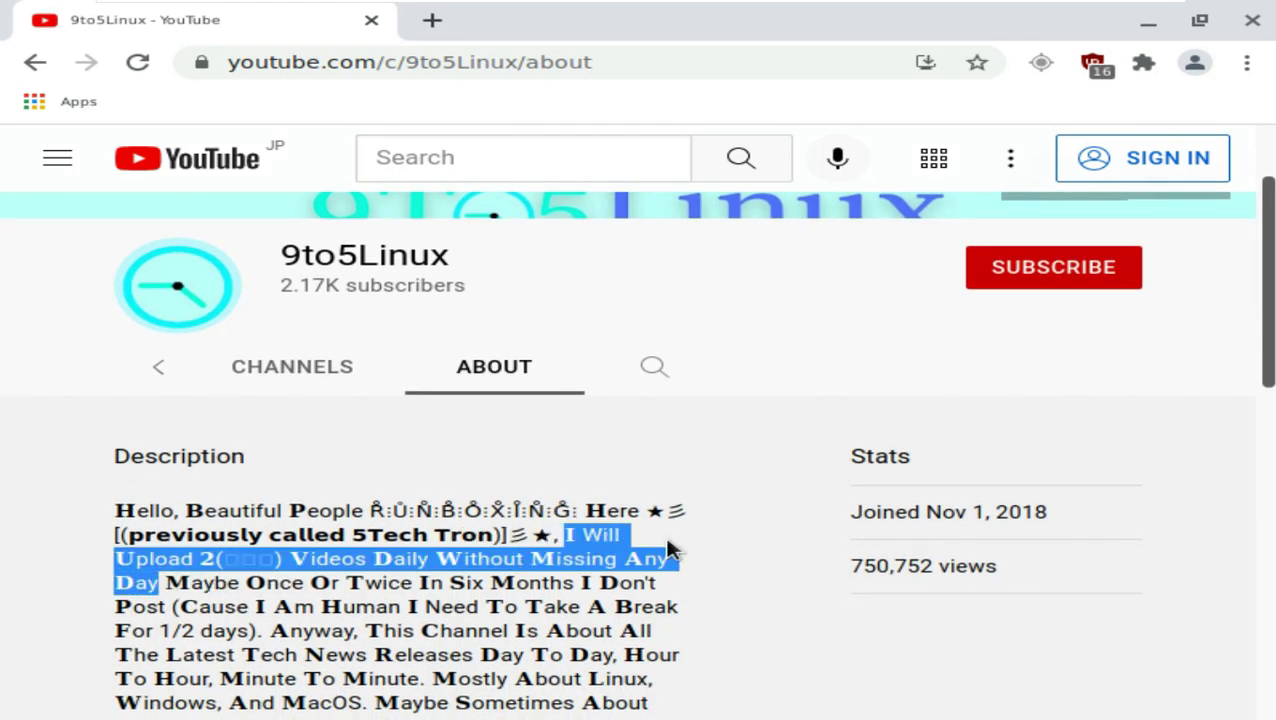
pyautogui.scroll(-5, 690, 522)
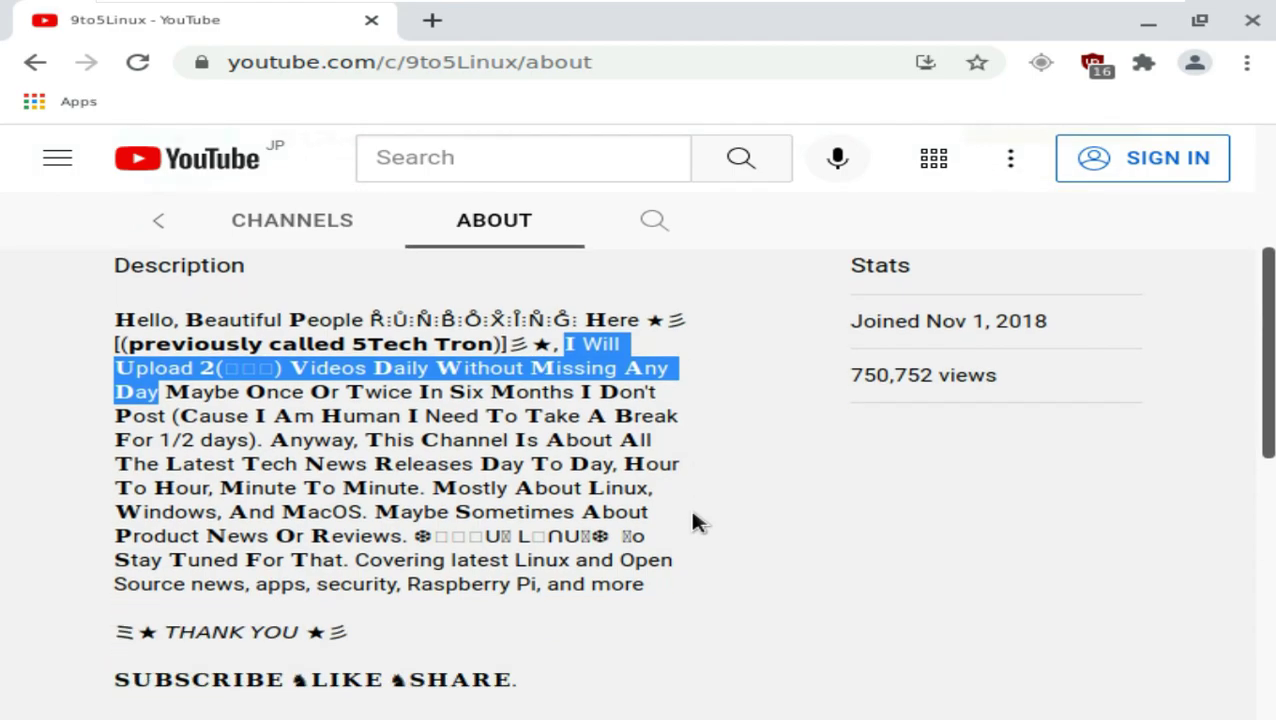
pyautogui.moveTo(128, 402); pyautogui.dragTo(605, 583)
pyautogui.scroll(-2, 676, 483)
pyautogui.scroll(-1, 564, 484)
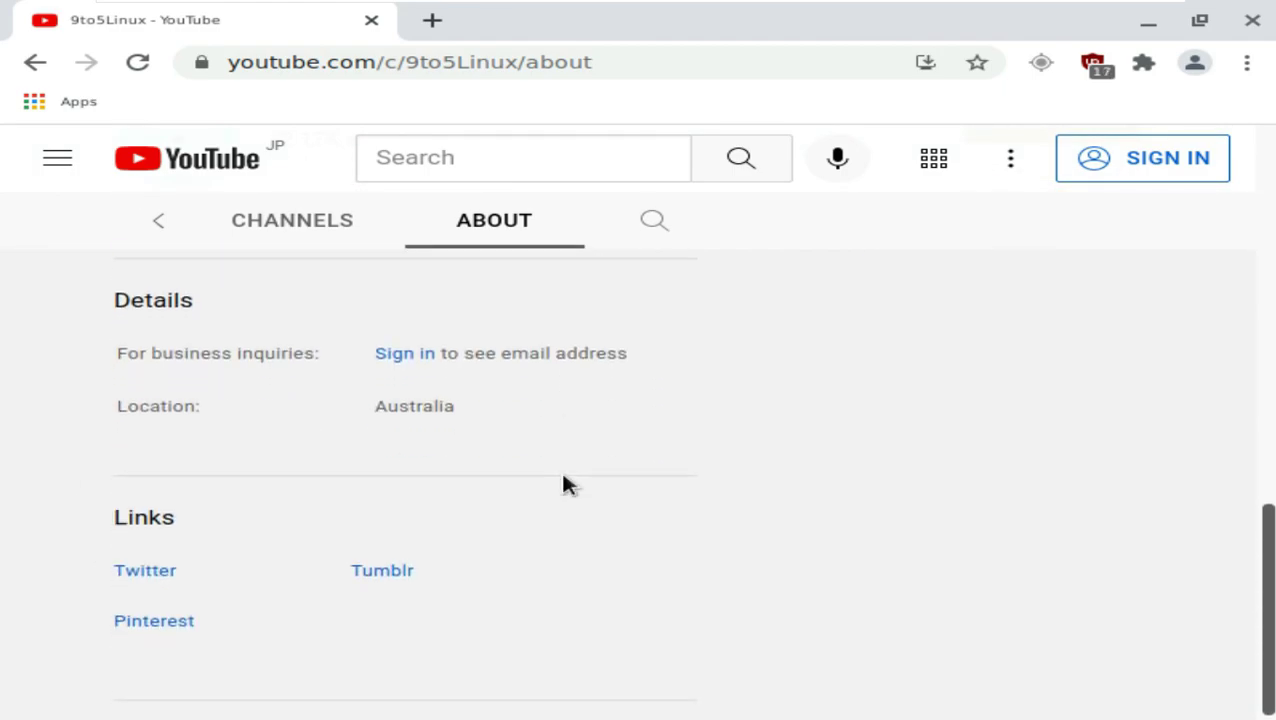
pyautogui.moveTo(176, 518); pyautogui.dragTo(120, 518)
pyautogui.scroll(10, 850, 410)
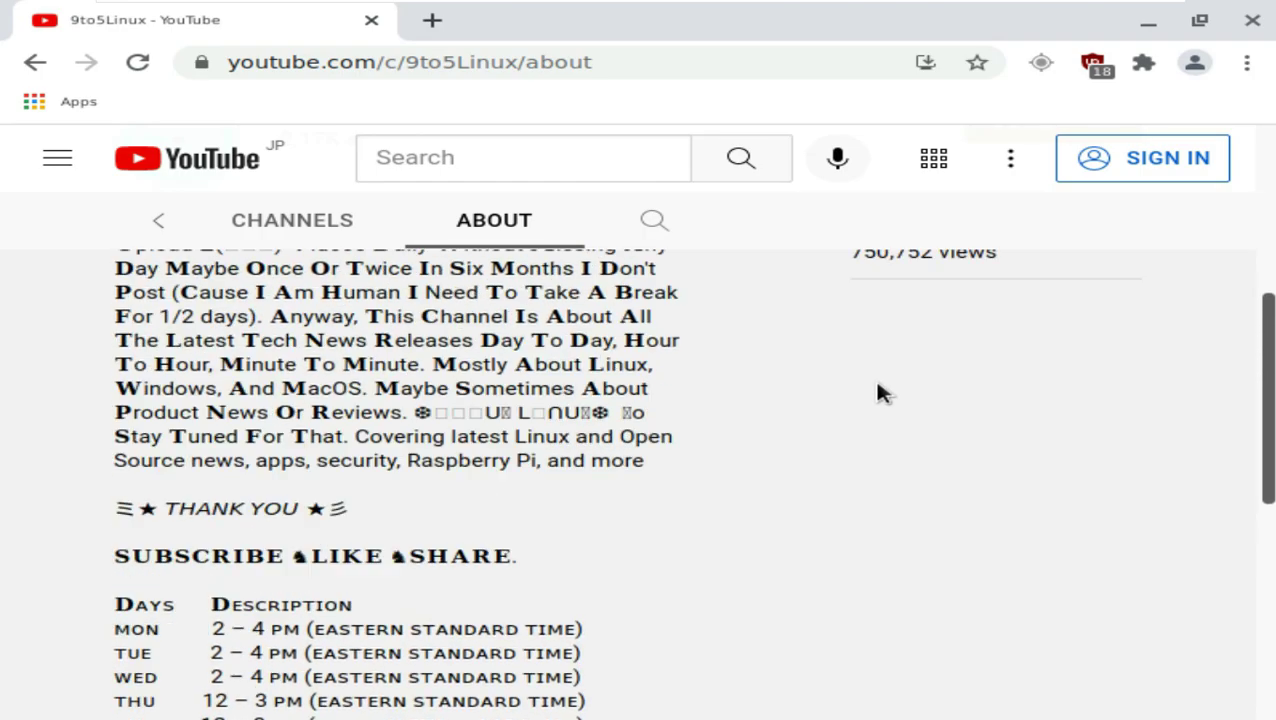
# Step: Return to the channel's Videos, dismiss the subscribe sign-in prompt again, and close Chromium
pyautogui.click(160, 497)
pyautogui.click(160, 497)
pyautogui.click(356, 496)
pyautogui.click(995, 405)
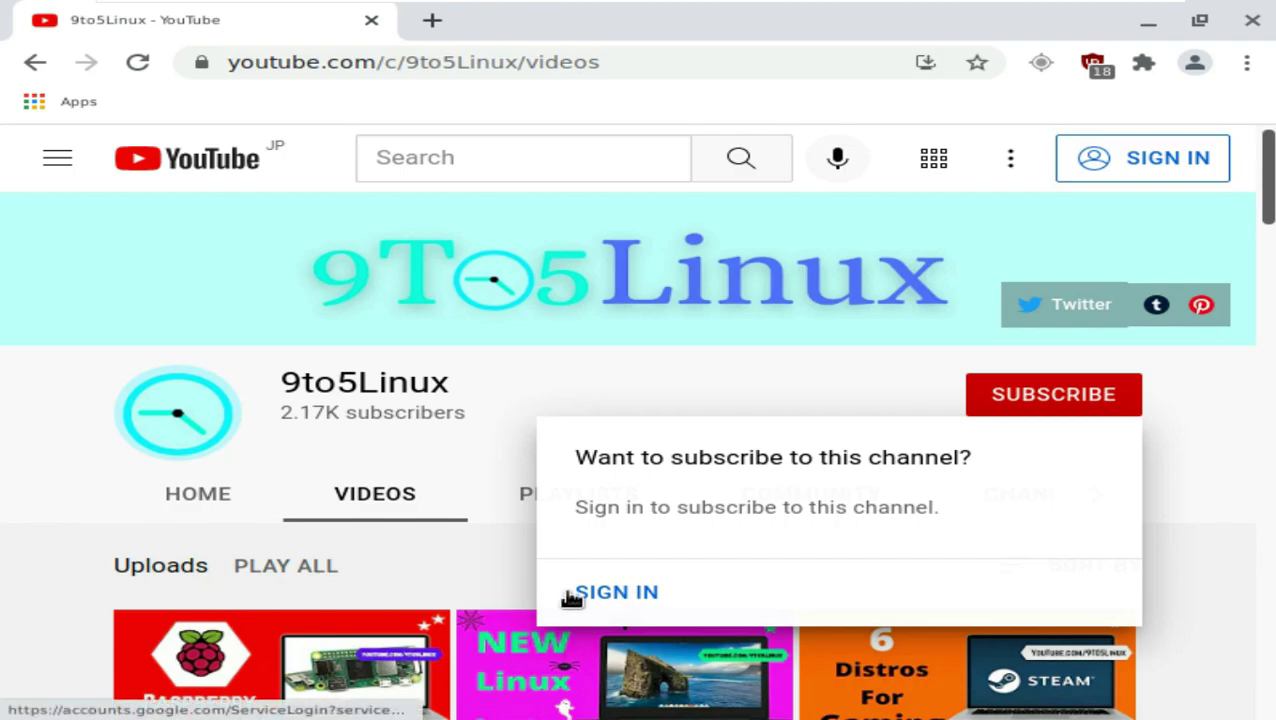
pyautogui.click(71, 435)
pyautogui.click(1248, 30)
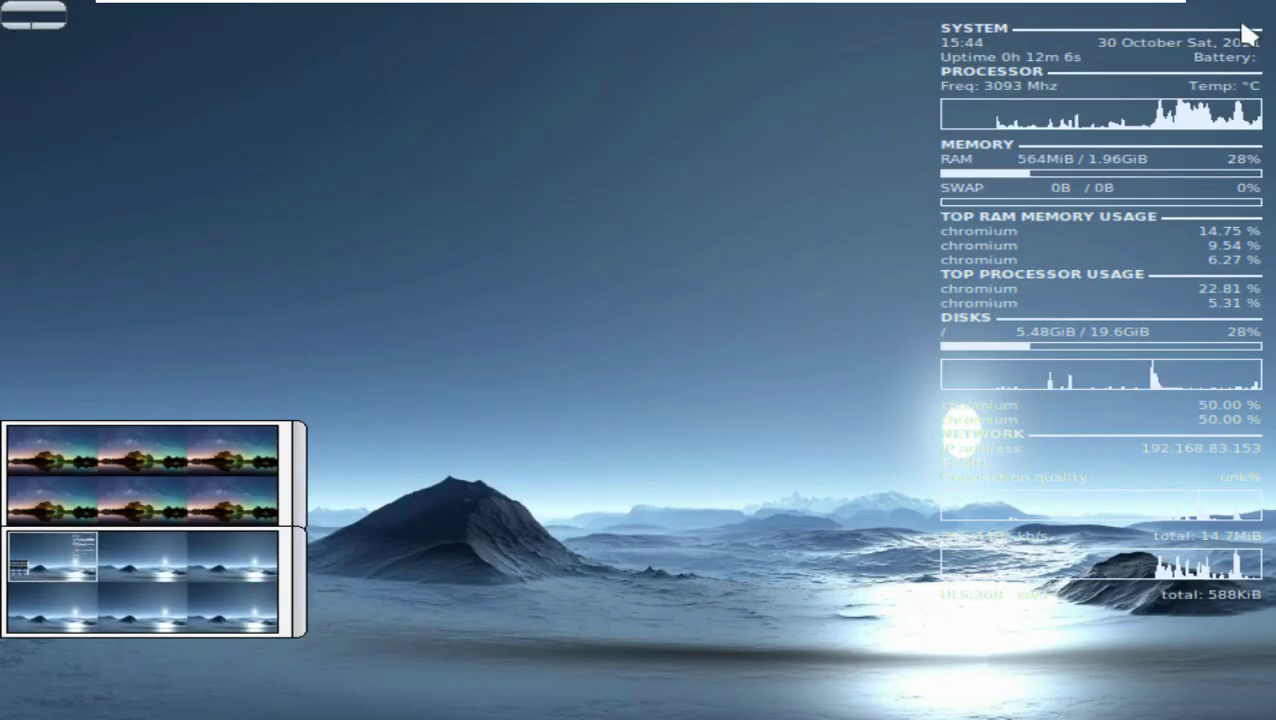
# Step: Lock the screen from the Log Out options, then unlock it with the account password
pyautogui.click(641, 202)
pyautogui.click(618, 339)
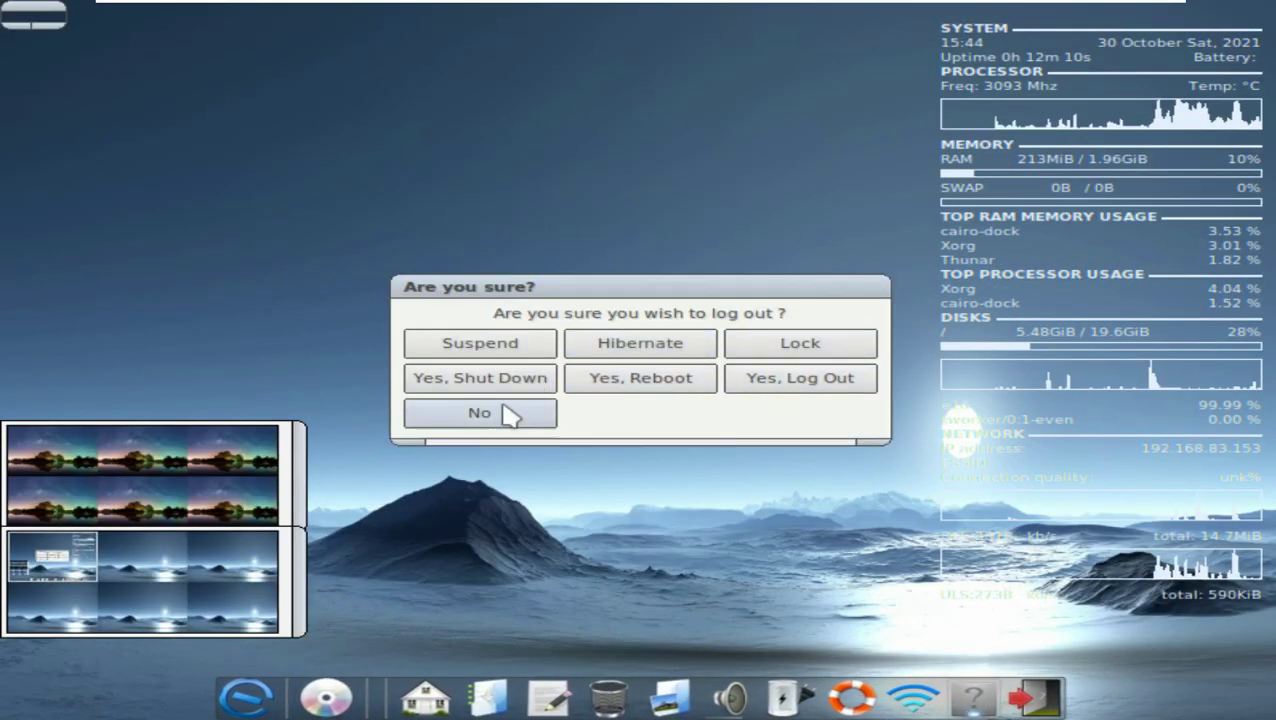
pyautogui.click(815, 346)
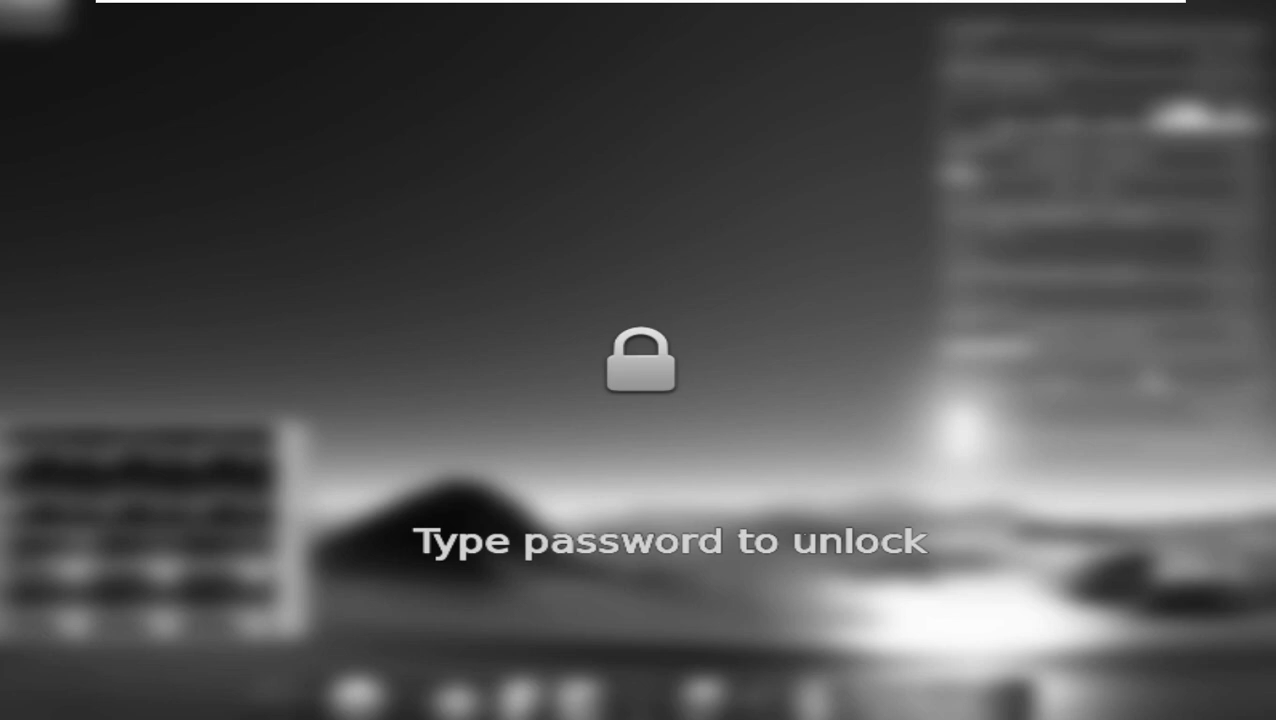
pyautogui.press('Return')
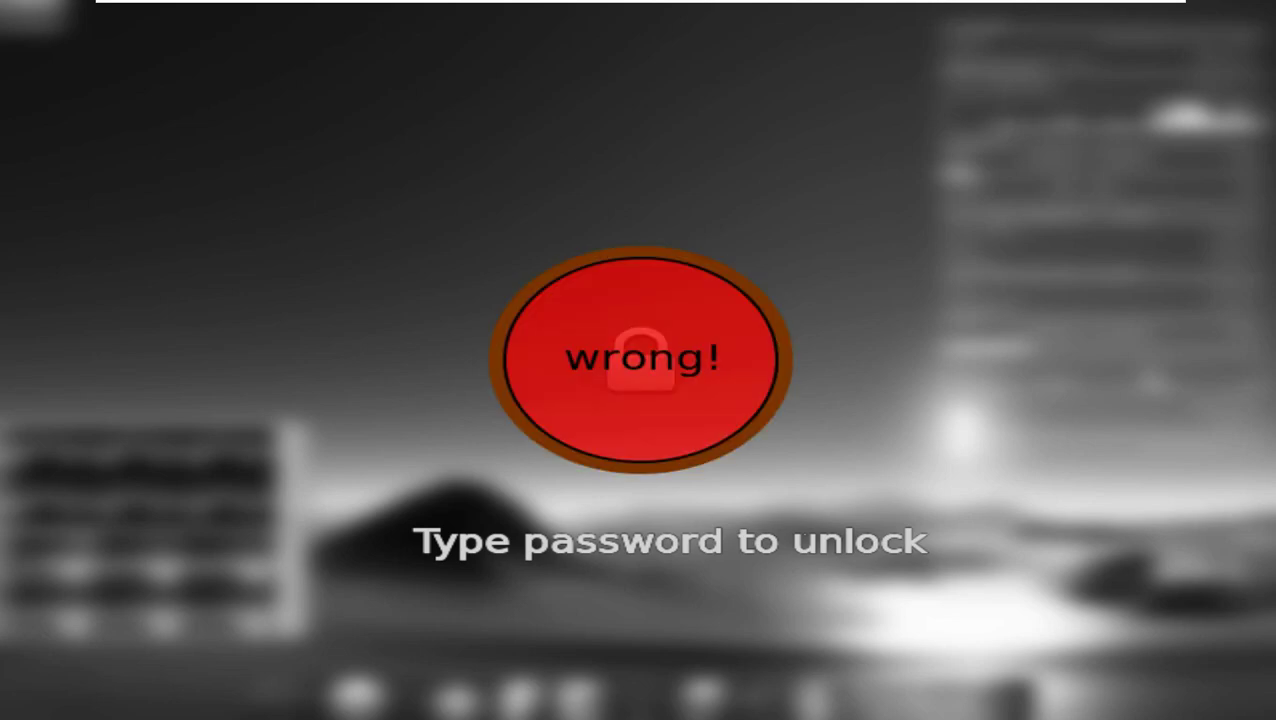
pyautogui.write('password')
pyautogui.press('Return')
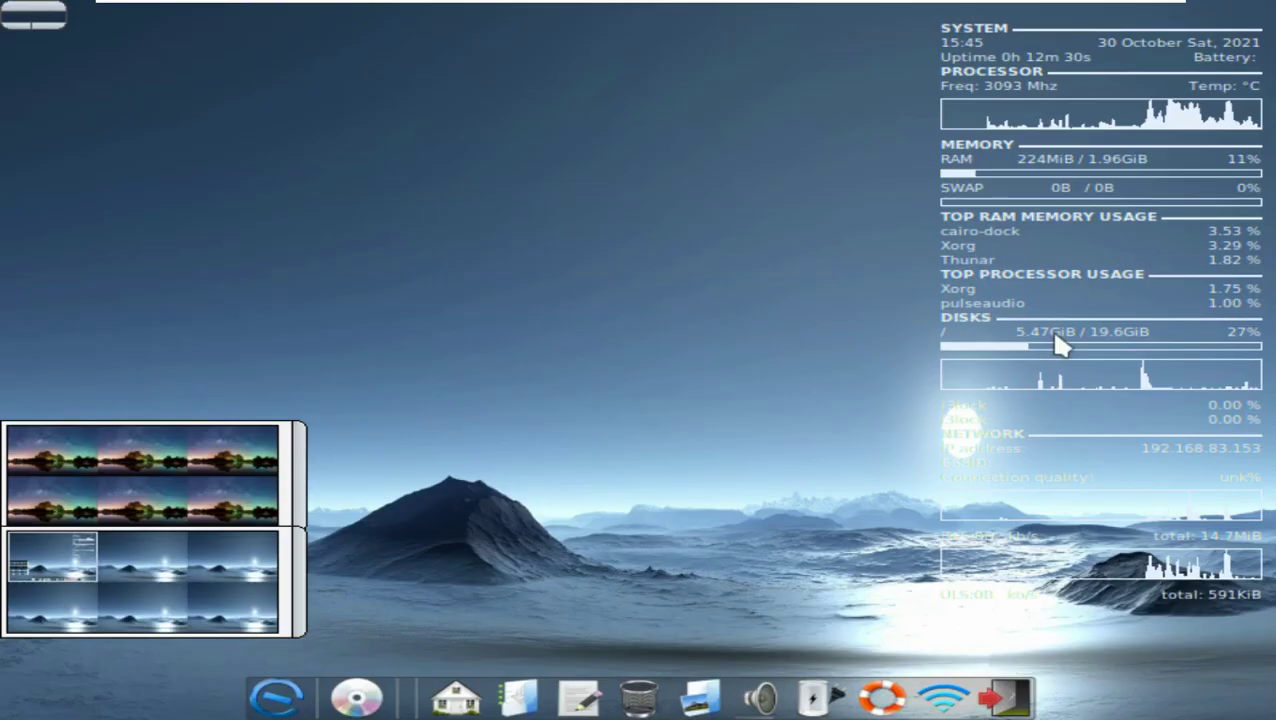
# Step: Log out via the Settings menu and log back in as the same user
pyautogui.click(590, 168)
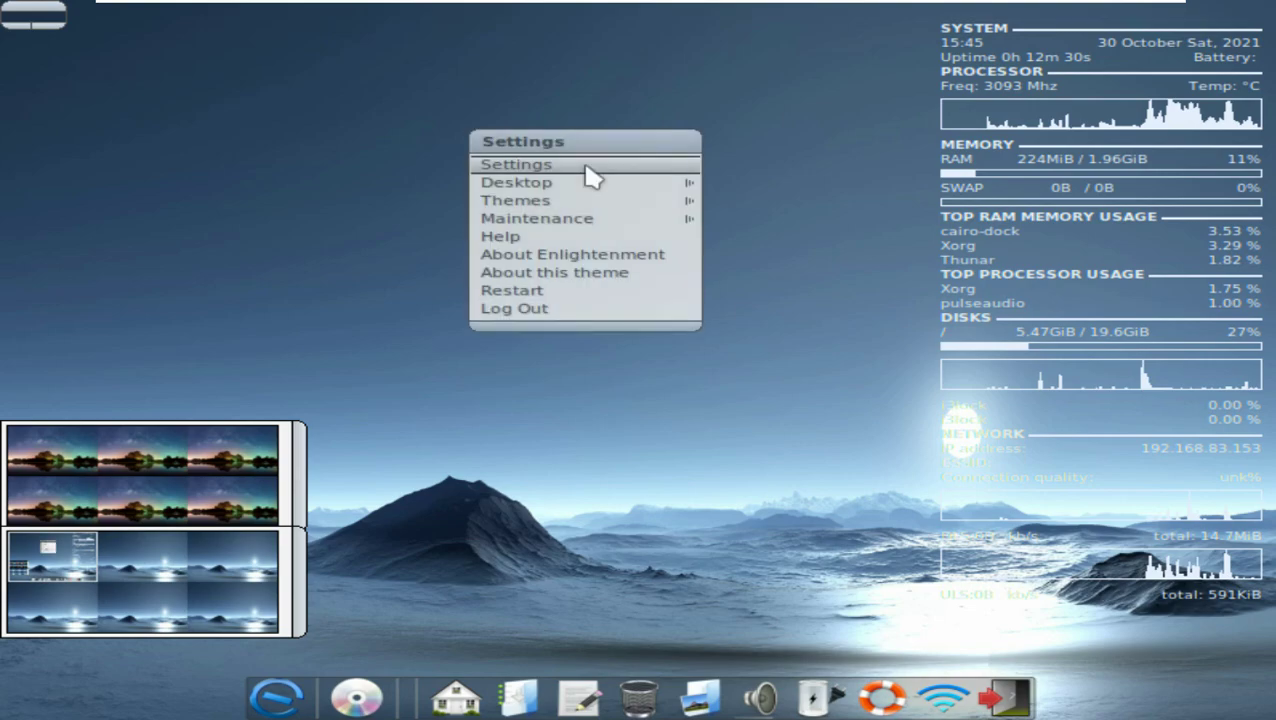
pyautogui.click(590, 311)
pyautogui.click(829, 384)
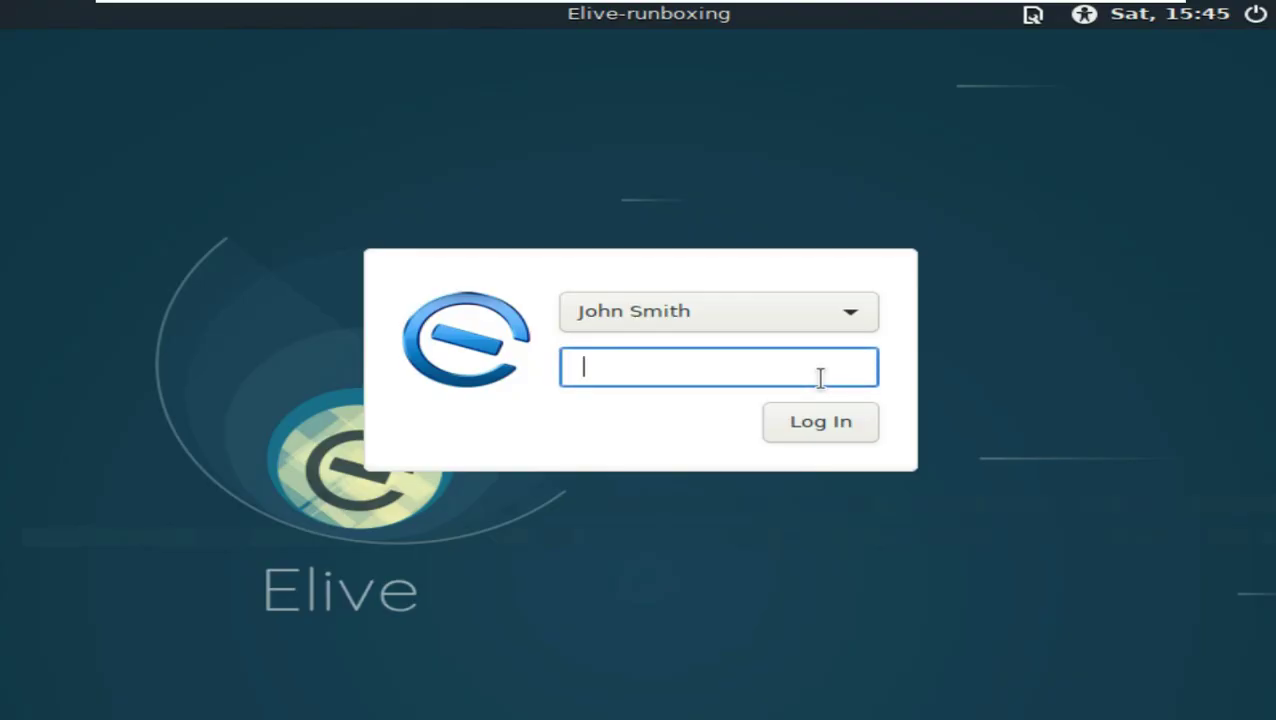
pyautogui.click(762, 311)
pyautogui.click(768, 312)
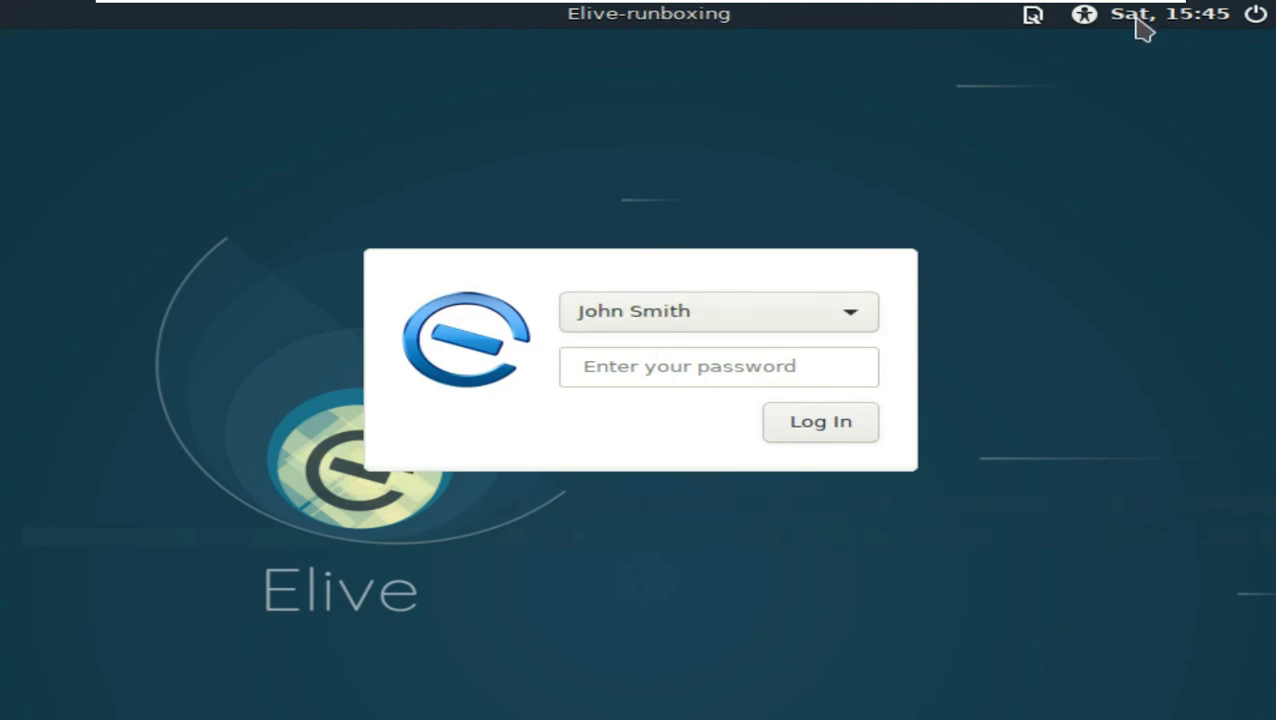
pyautogui.click(1086, 16)
pyautogui.click(722, 365)
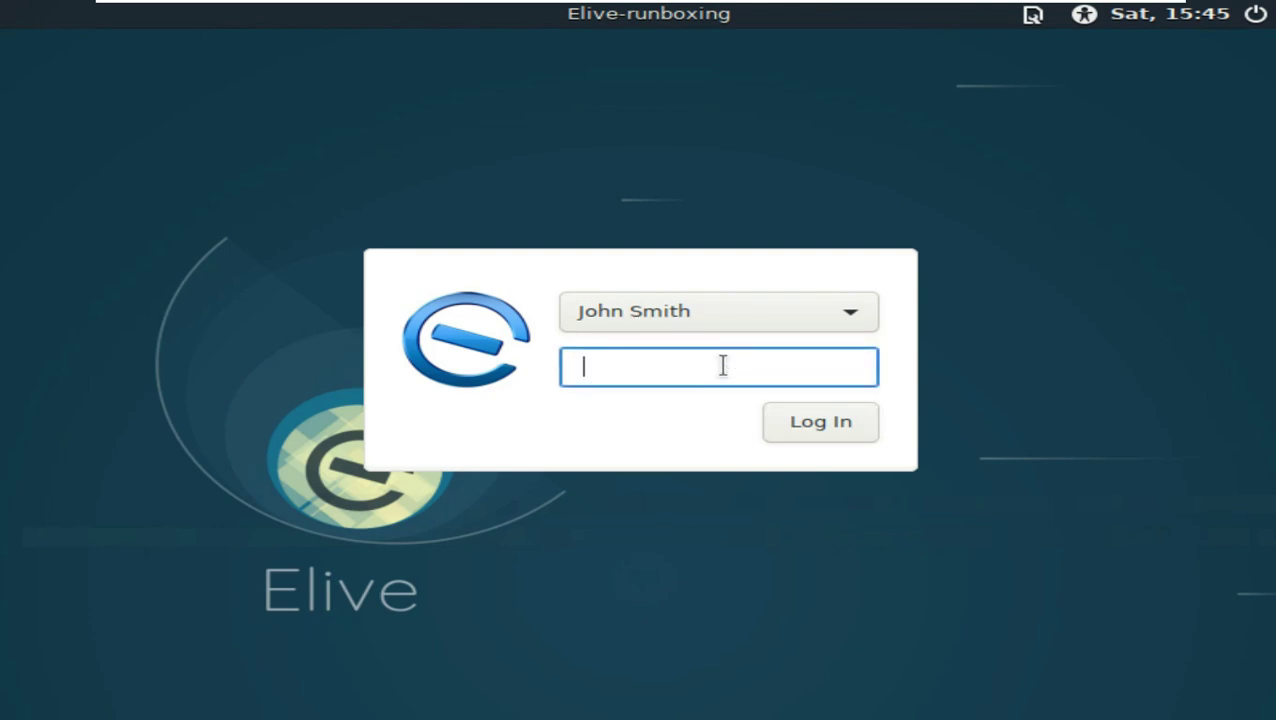
pyautogui.click(824, 424)
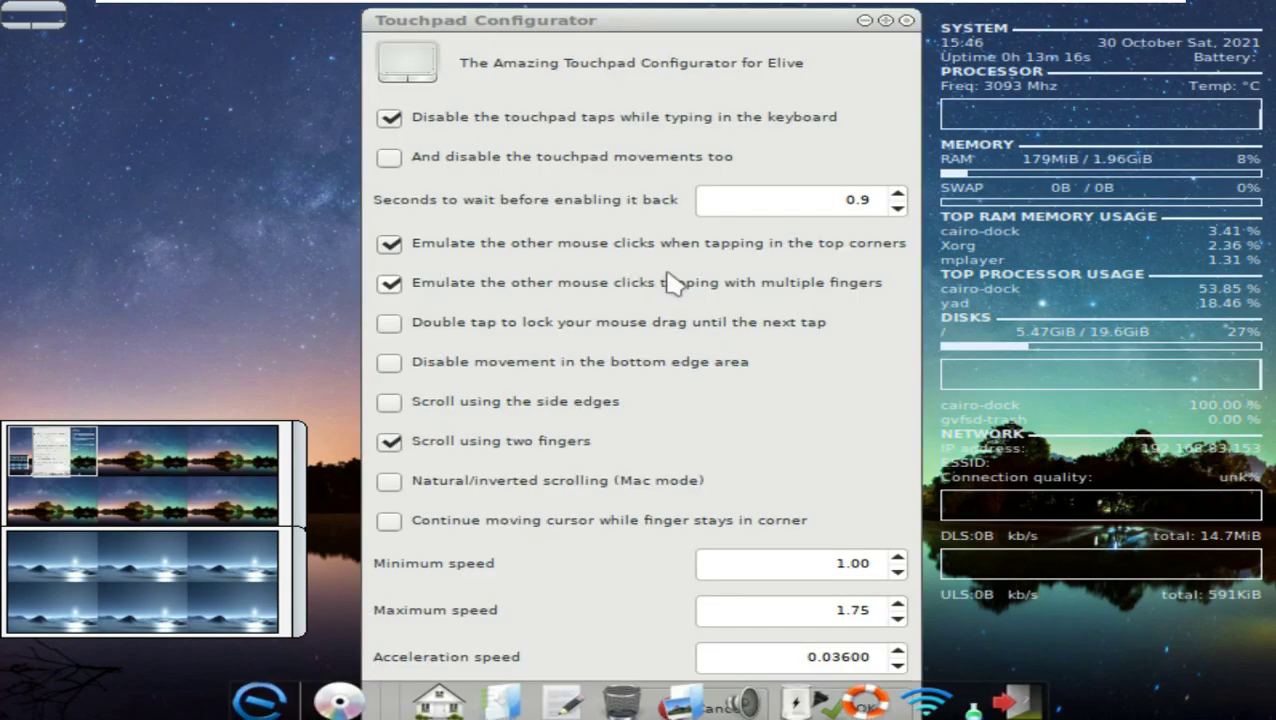
# Step: Close the Touchpad Configurator and open the file manager at the home folder
pyautogui.click(906, 20)
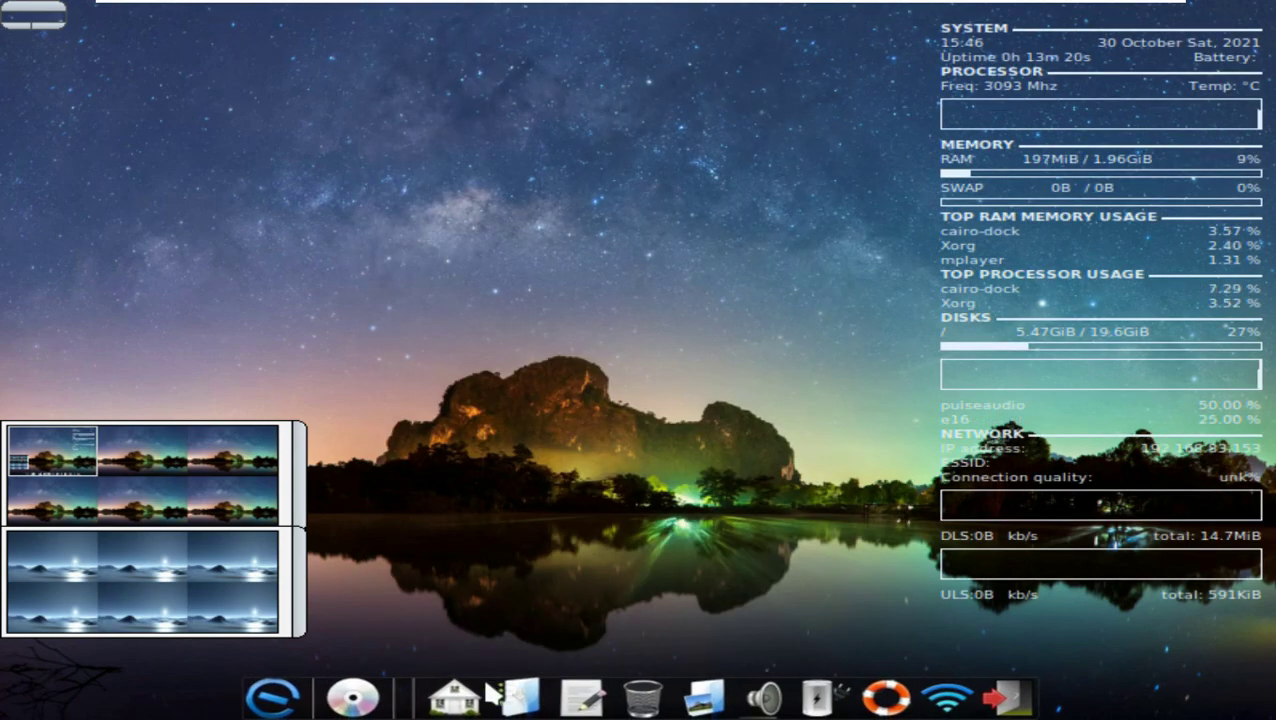
pyautogui.moveTo(458, 705)
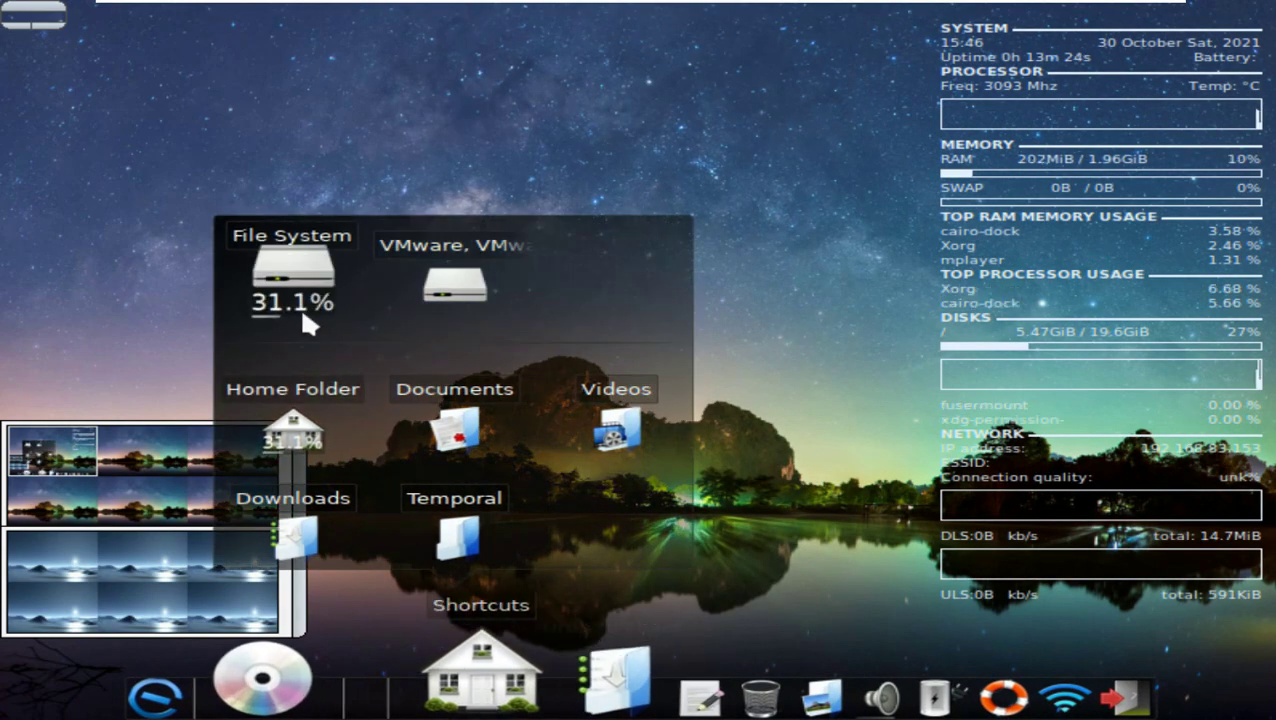
pyautogui.click(300, 306)
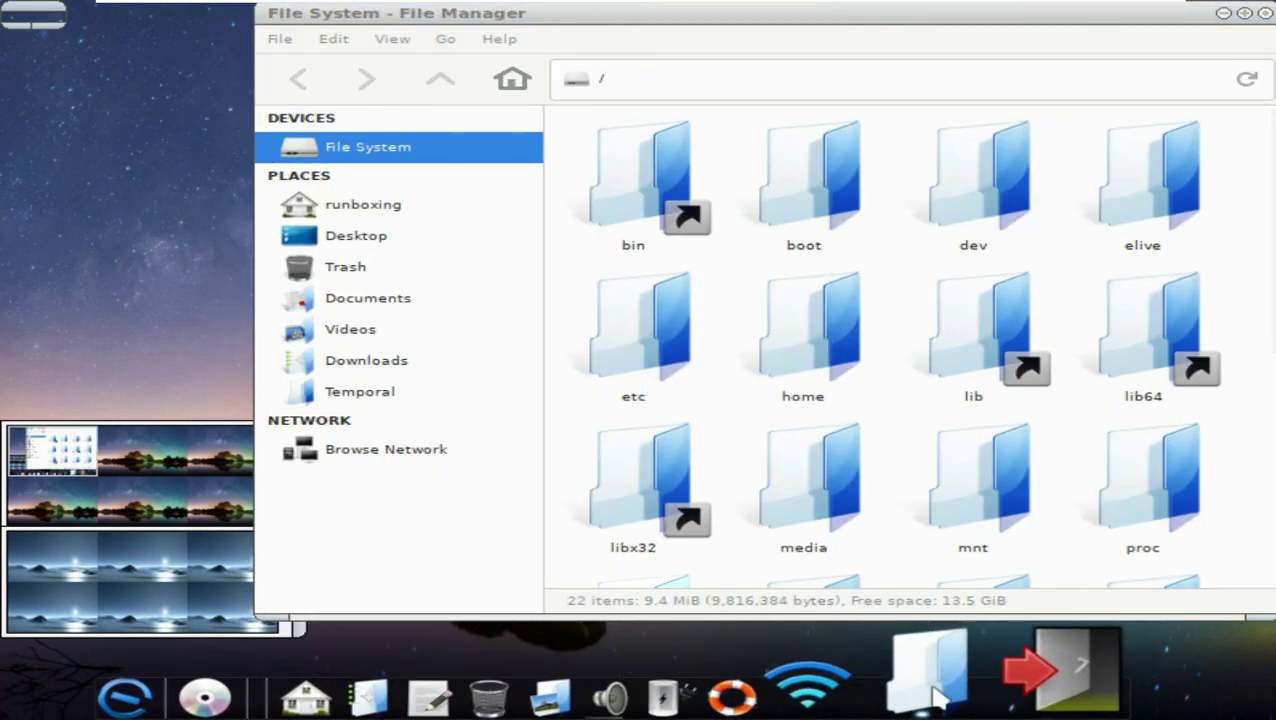
pyautogui.click(366, 206)
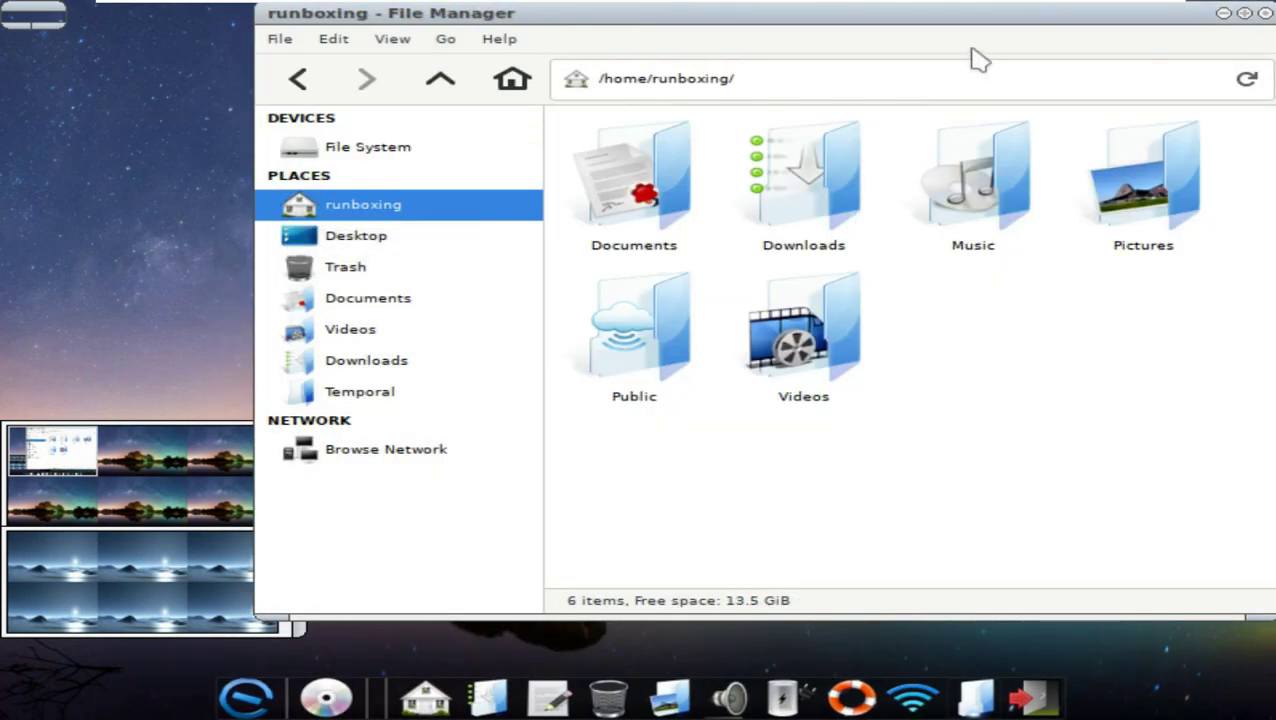
pyautogui.moveTo(979, 60); pyautogui.dragTo(833, 71)
# Step: Browse Downloads and /tmp, view the file manager's About info, then close it
pyautogui.click(232, 371)
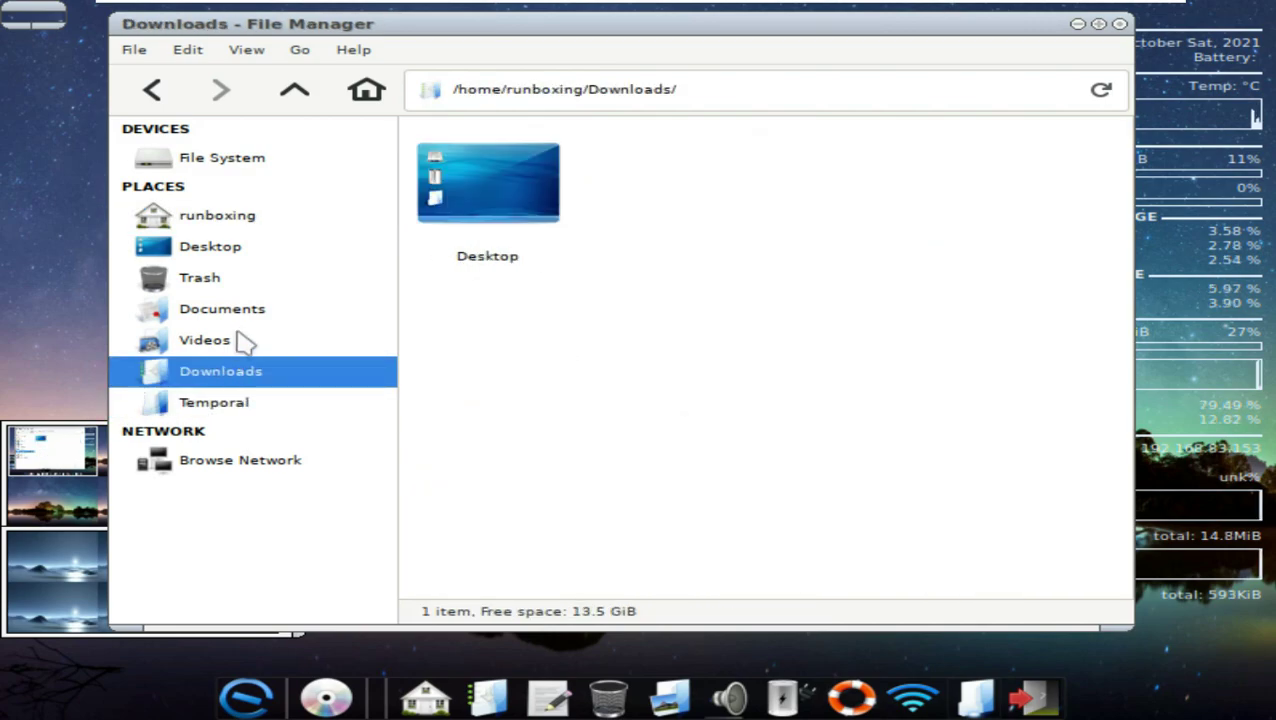
pyautogui.click(248, 402)
pyautogui.scroll(-3, 618, 408)
pyautogui.scroll(3, 618, 408)
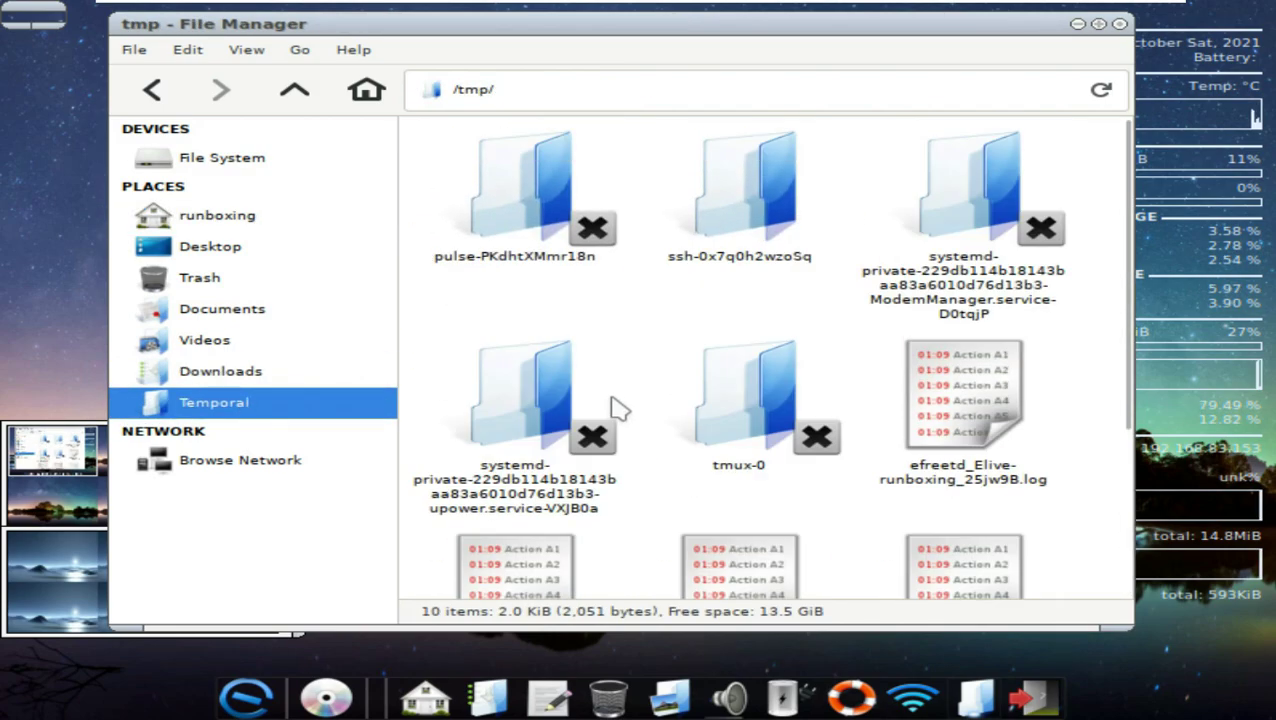
pyautogui.click(352, 50)
pyautogui.click(385, 100)
pyautogui.click(874, 583)
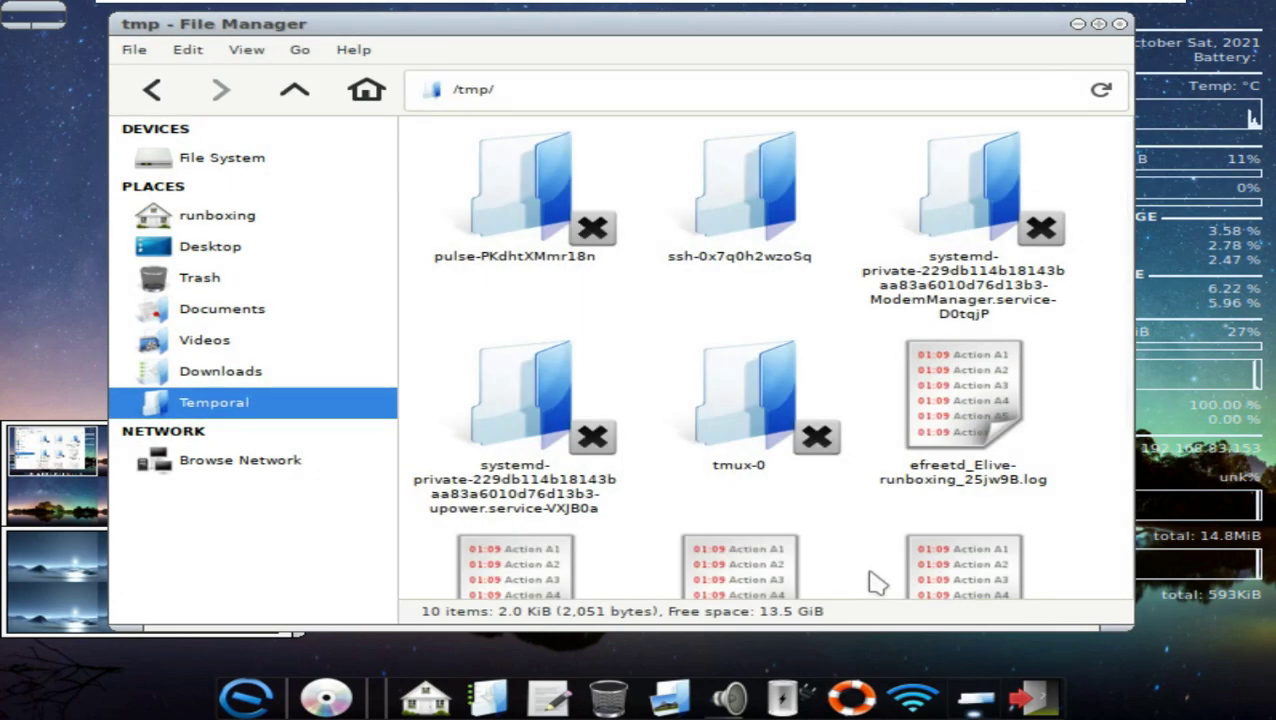
pyautogui.click(1119, 23)
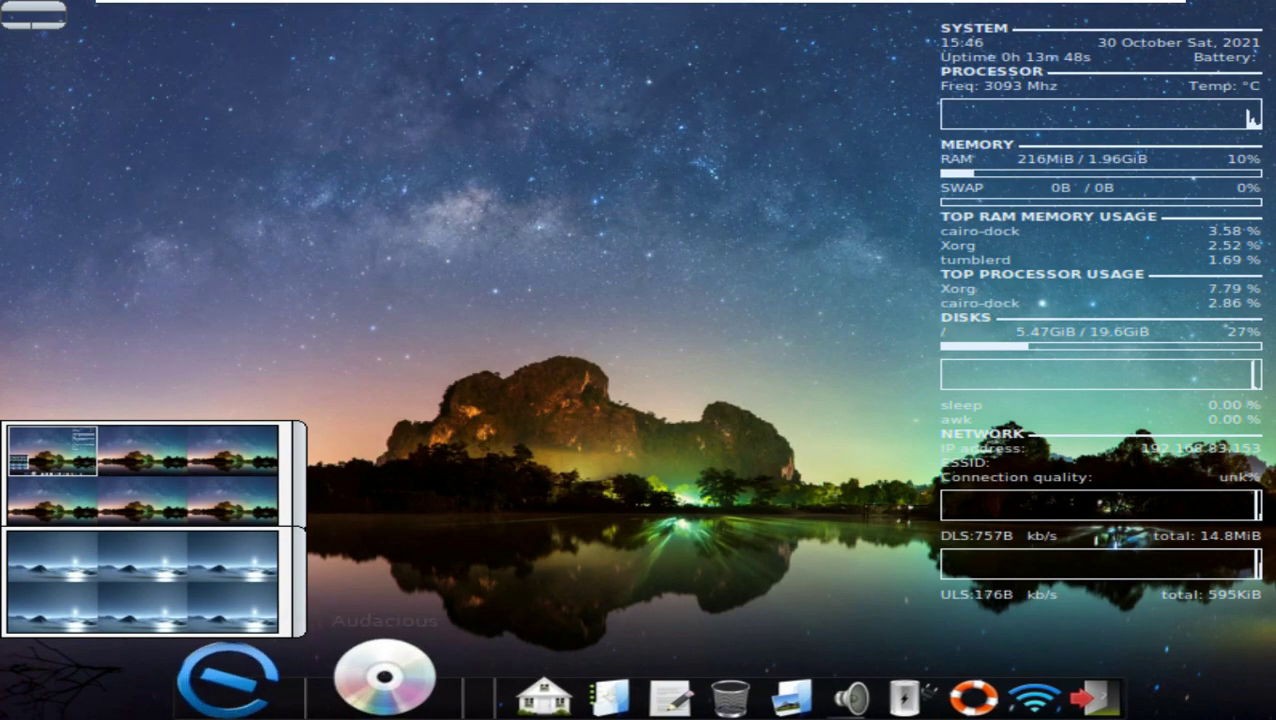
# Step: Shut down the computer from the dock's Log out power options
pyautogui.click(276, 700)
pyautogui.moveTo(268, 562)
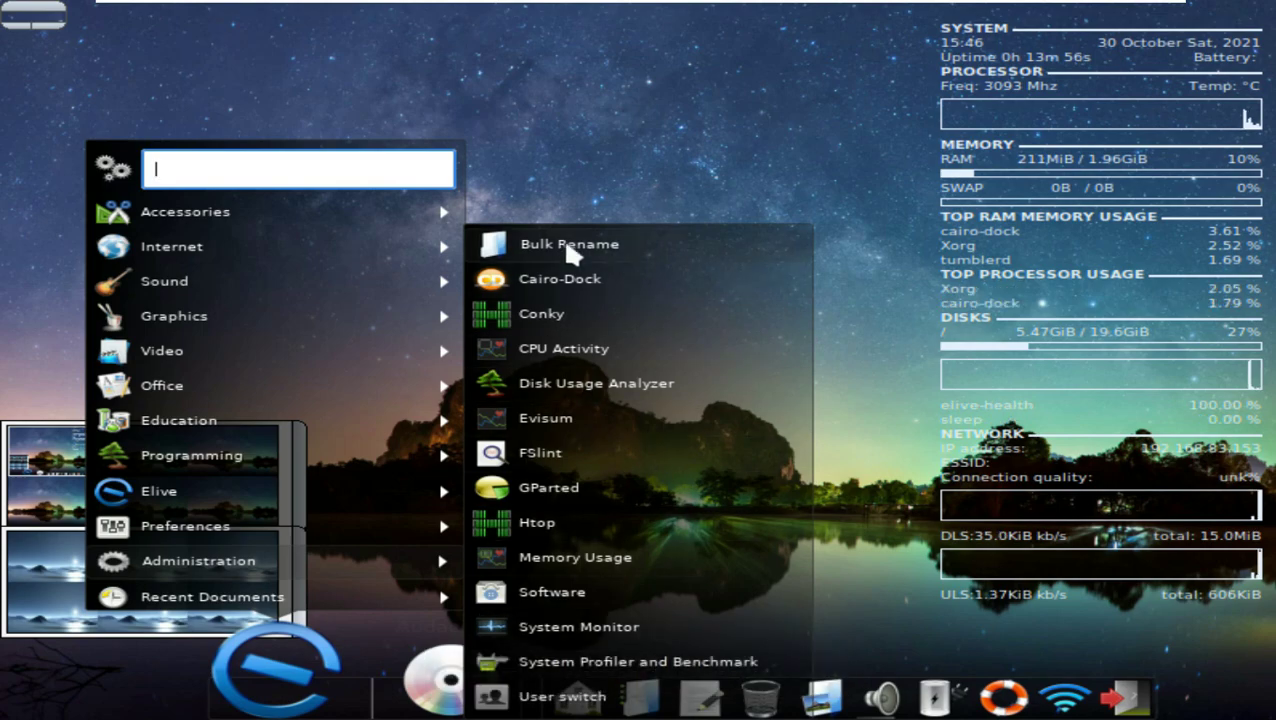
pyautogui.click(742, 335)
pyautogui.click(1008, 662)
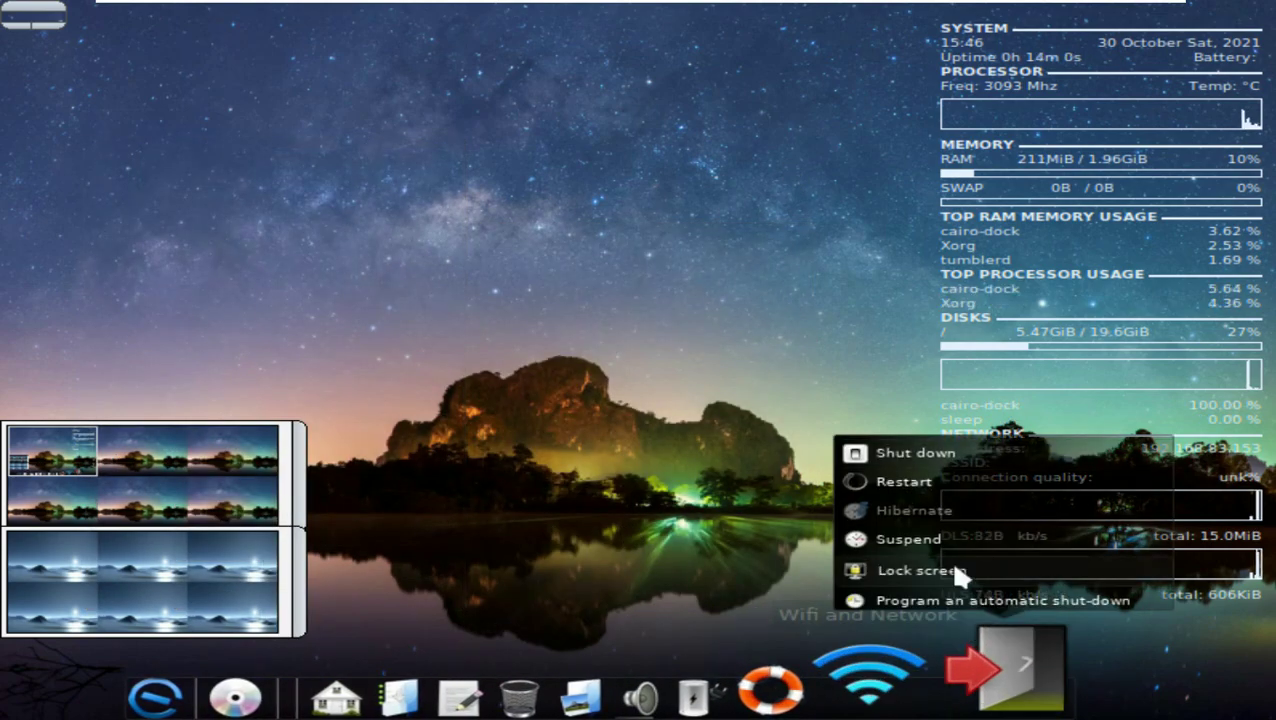
pyautogui.click(913, 455)
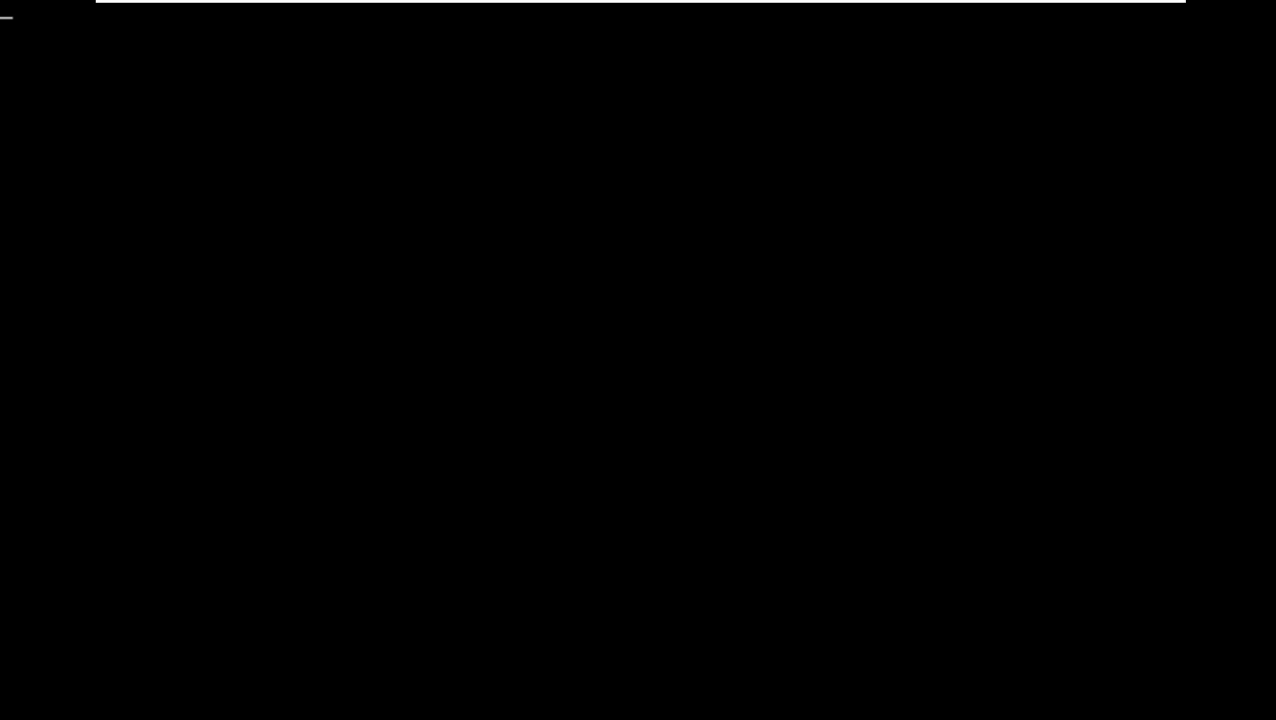